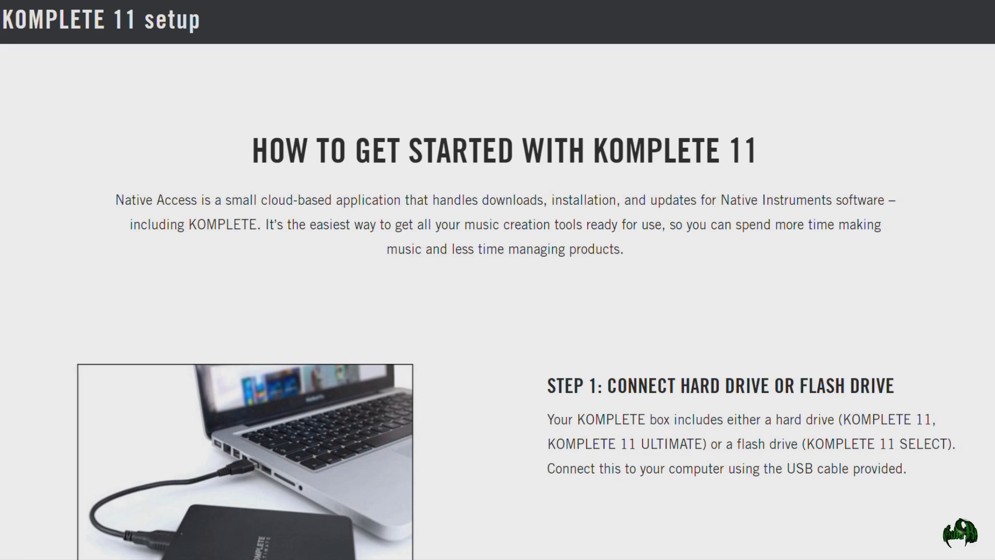
# Read through the KOMPLETE 11 setup instructions, from connecting the drive to the Native Access download notes
pyautogui.scroll(-15, 497, 300)
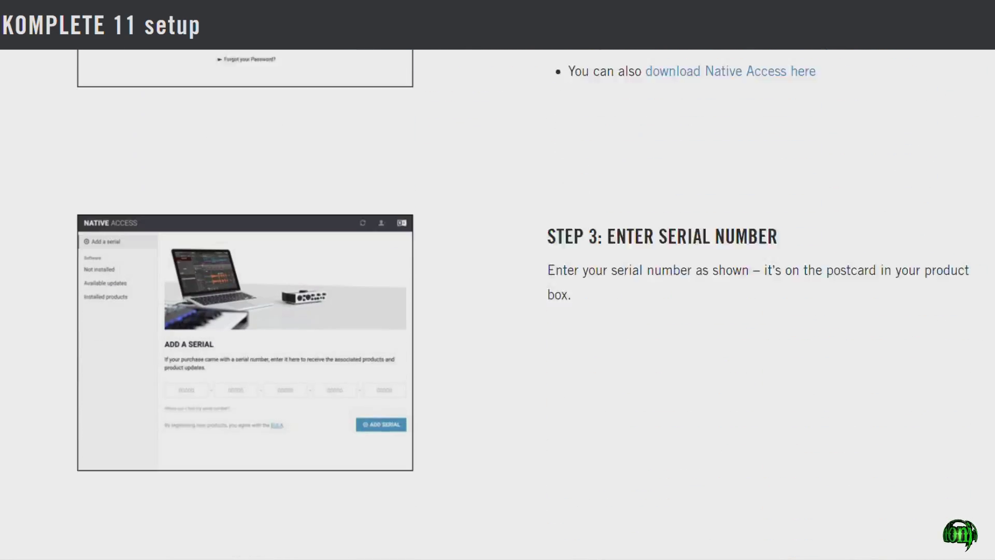
pyautogui.scroll(-11, 497, 301)
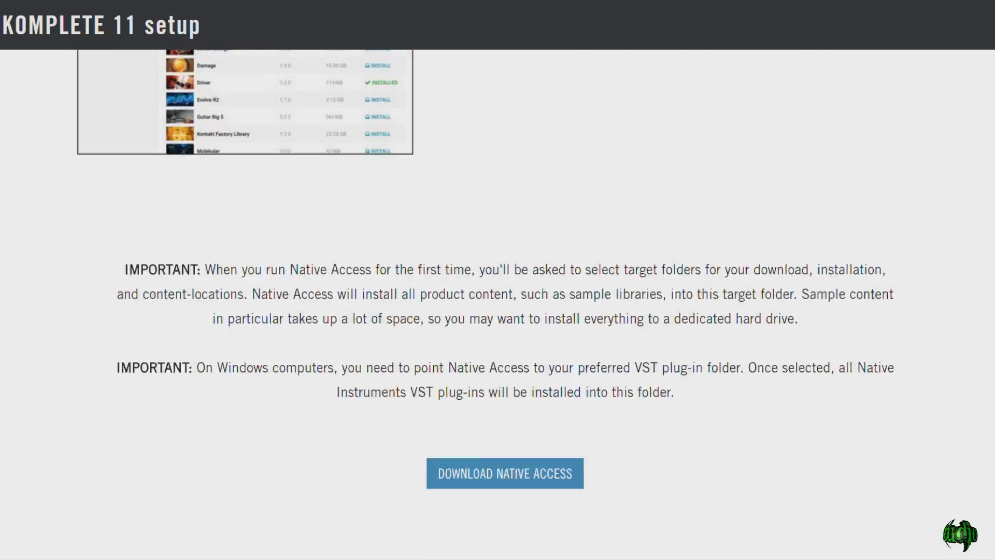
pyautogui.scroll(18, 497, 301)
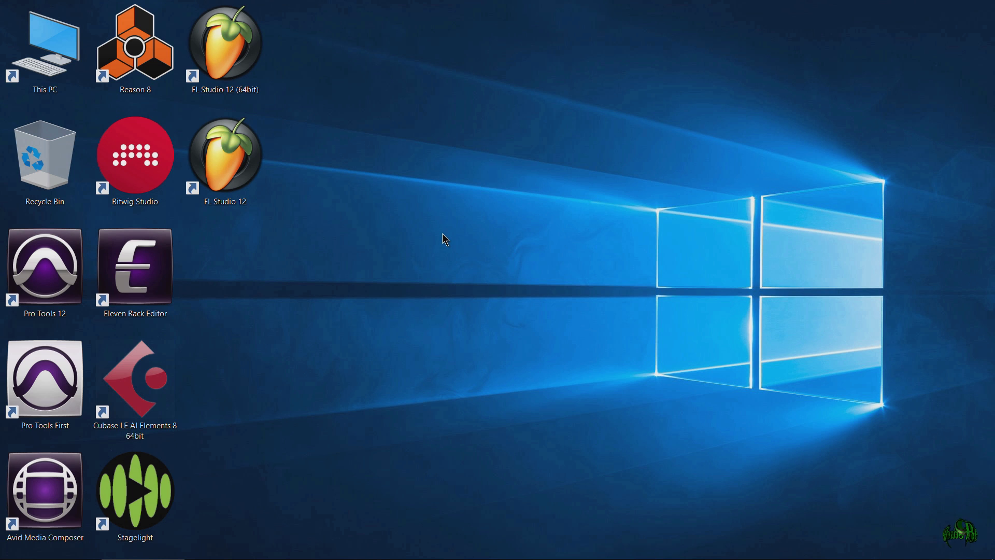
# Open the Komplete (H:) drive from This PC and inspect the Native Access Installer Windows file's details
pyautogui.doubleClick(63, 75)
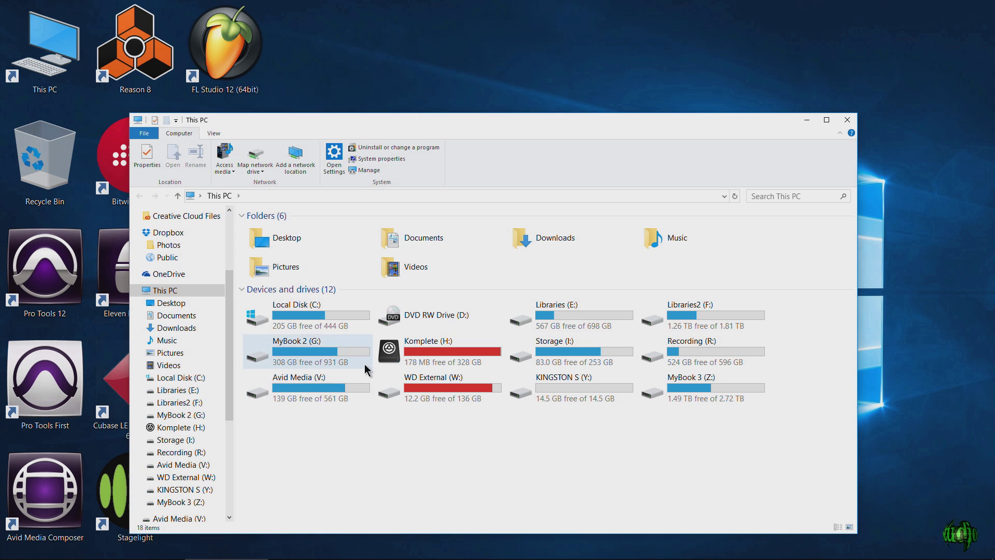
pyautogui.doubleClick(424, 357)
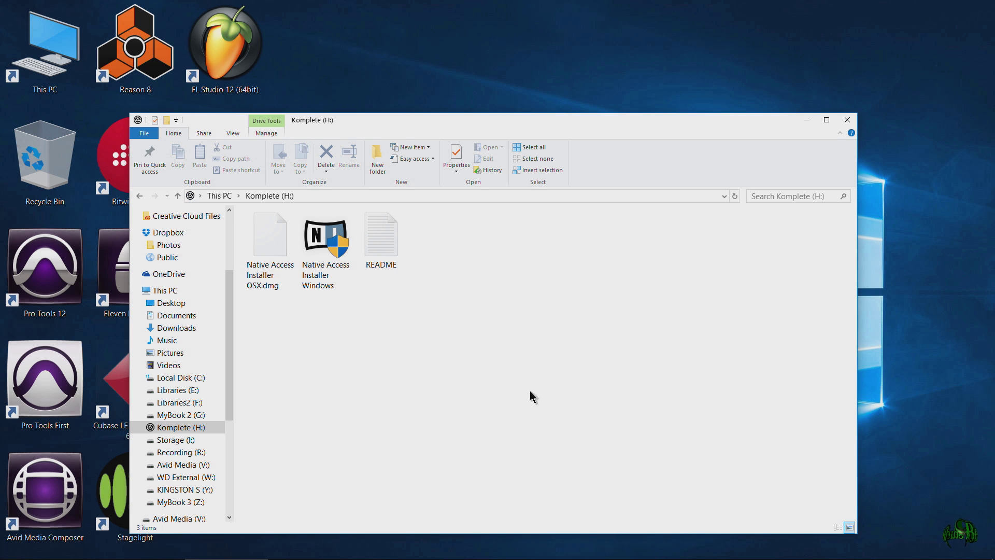
pyautogui.moveTo(426, 122); pyautogui.dragTo(464, 86)
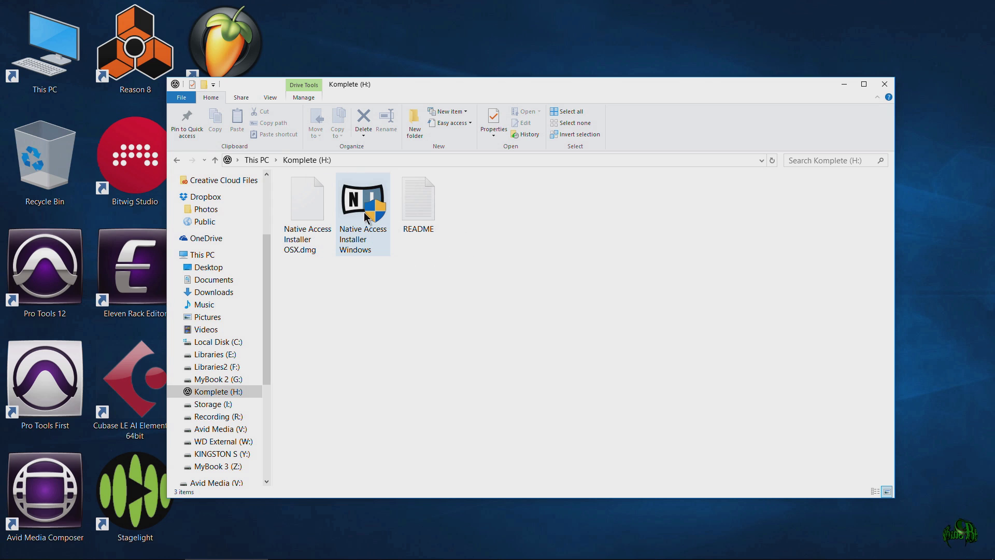
pyautogui.moveTo(364, 213)
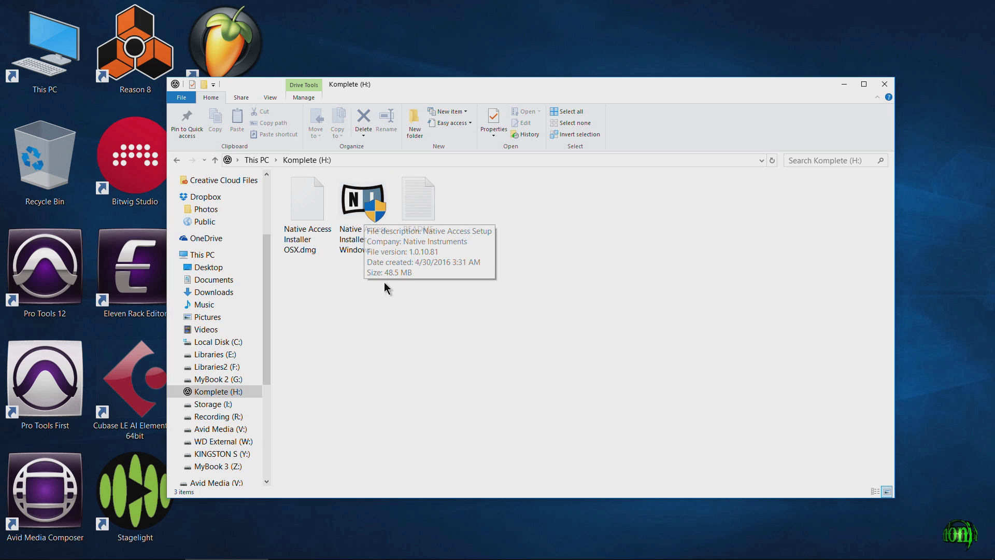
# Open the README file on the Komplete drive, read its installation notes, and close it
pyautogui.click(415, 201)
pyautogui.doubleClick(415, 203)
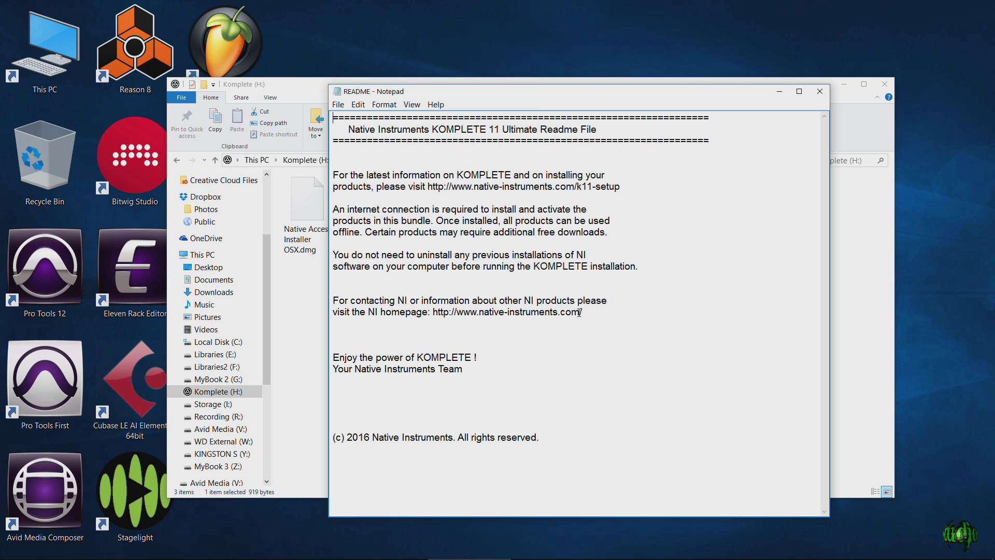
pyautogui.moveTo(530, 97); pyautogui.dragTo(523, 86)
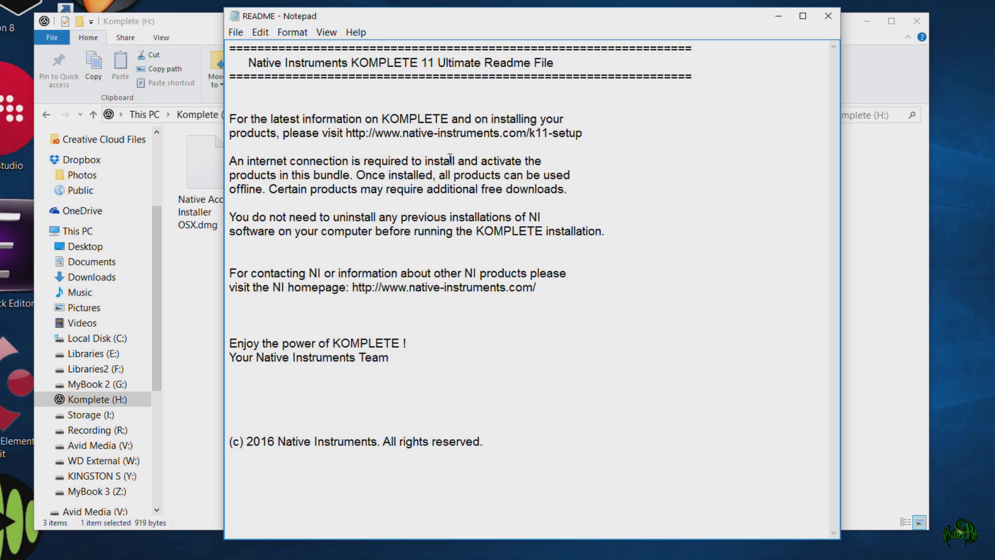
pyautogui.click(827, 16)
pyautogui.moveTo(418, 170); pyautogui.dragTo(790, 485)
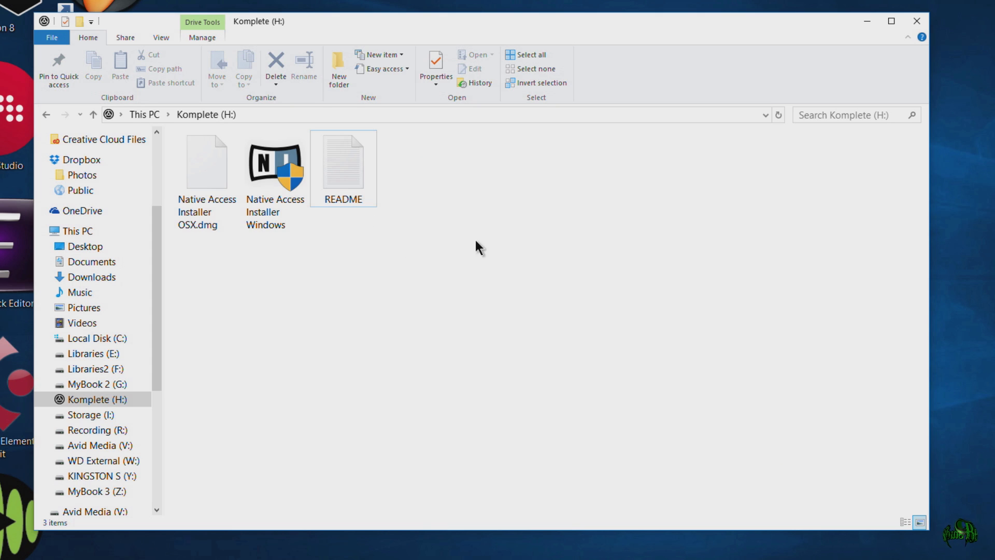
# Turn on the display of hidden items for the Komplete (H:) drive
pyautogui.click(160, 37)
pyautogui.click(94, 35)
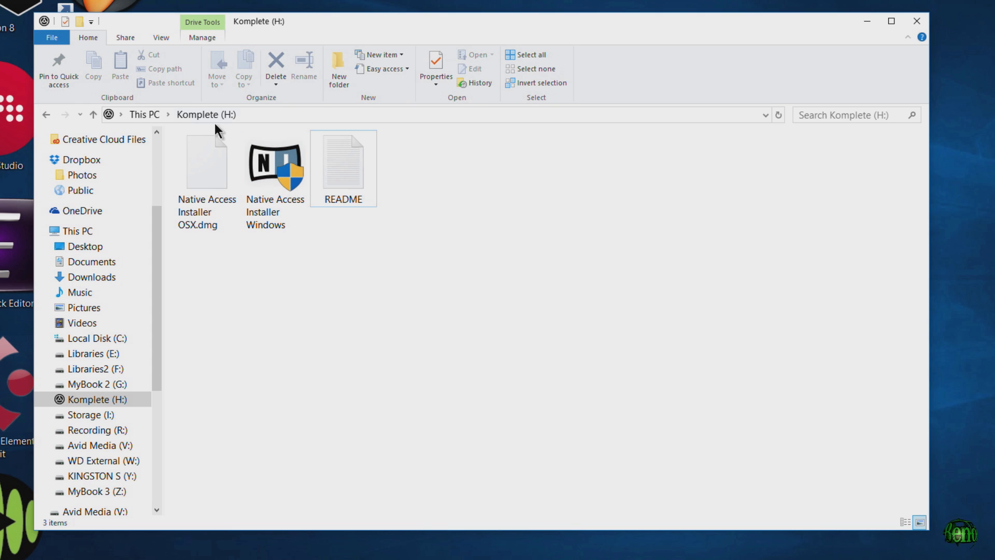
pyautogui.click(161, 37)
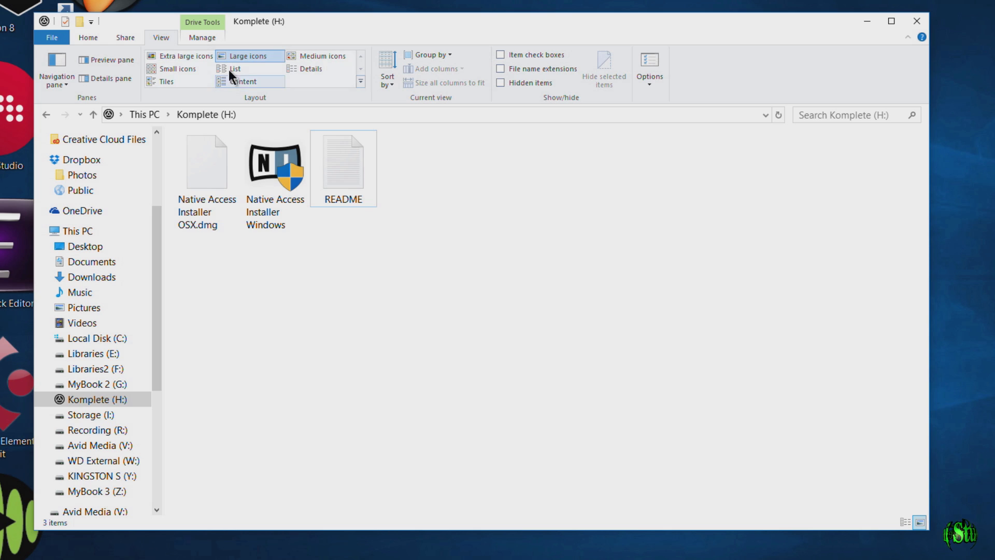
pyautogui.click(499, 82)
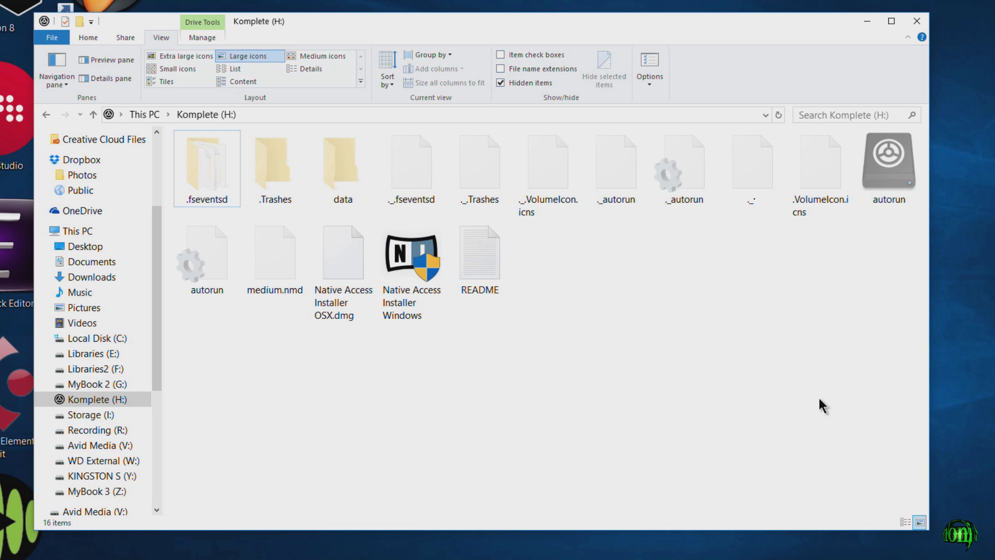
# Open the drive's hidden data folder and display its files as large icons
pyautogui.doubleClick(340, 182)
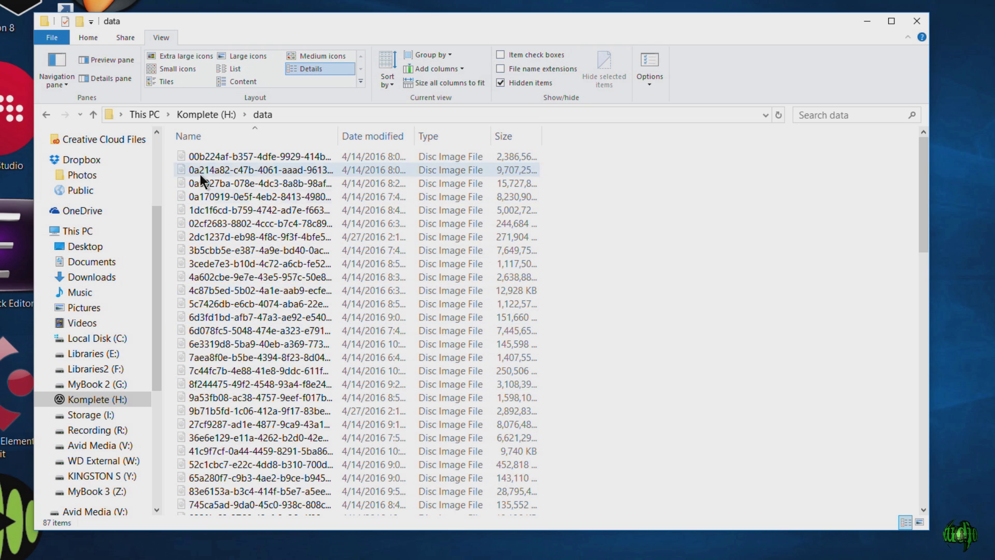
pyautogui.rightClick(707, 211)
pyautogui.moveTo(734, 223)
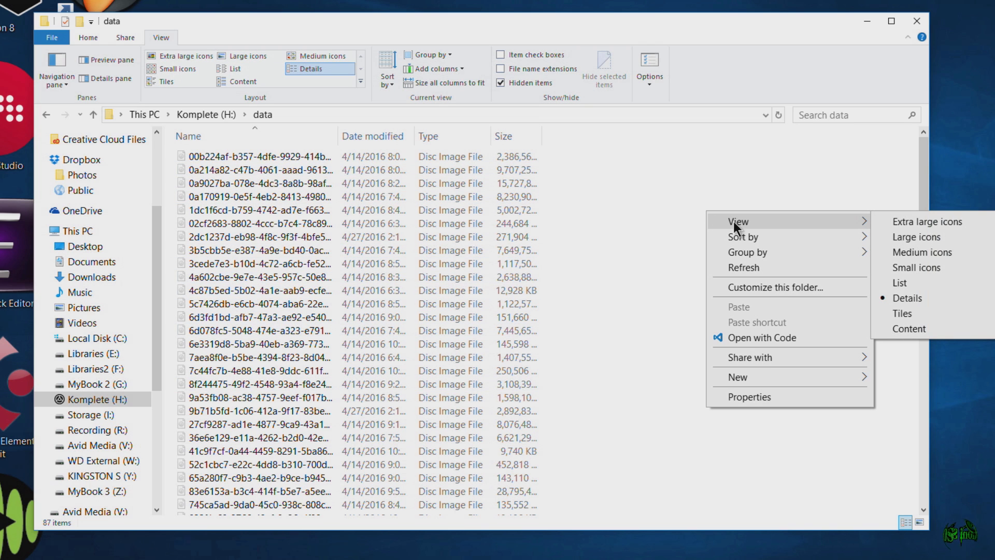
pyautogui.click(920, 235)
pyautogui.click(336, 177)
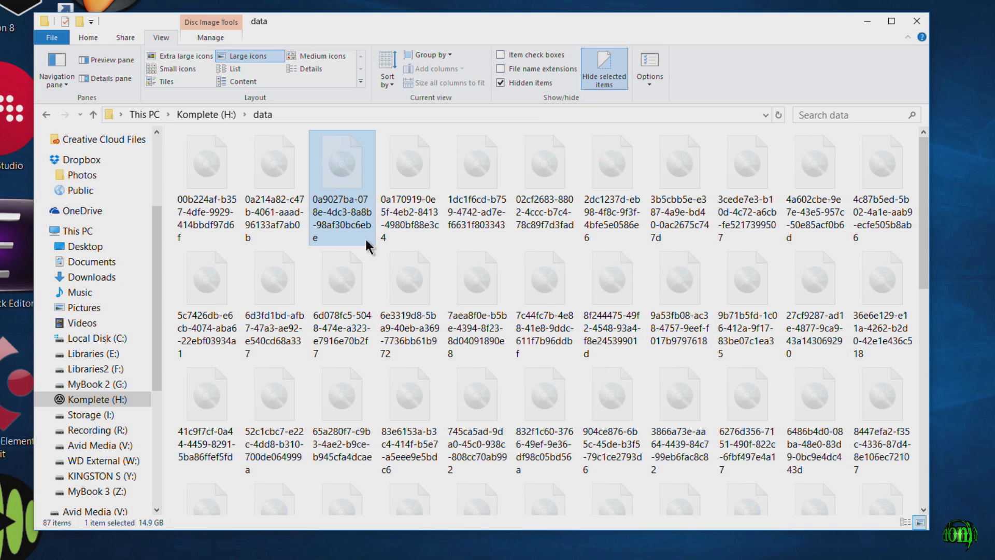
# Examine the disc image files in the data folder and the actions available for one of them
pyautogui.click(363, 288)
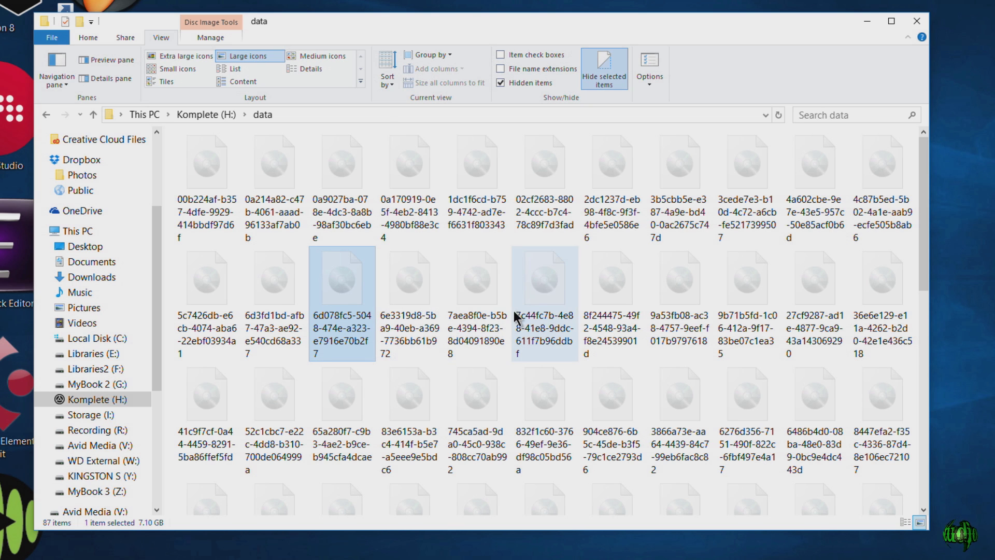
pyautogui.scroll(-5, 400, 321)
pyautogui.click(400, 321)
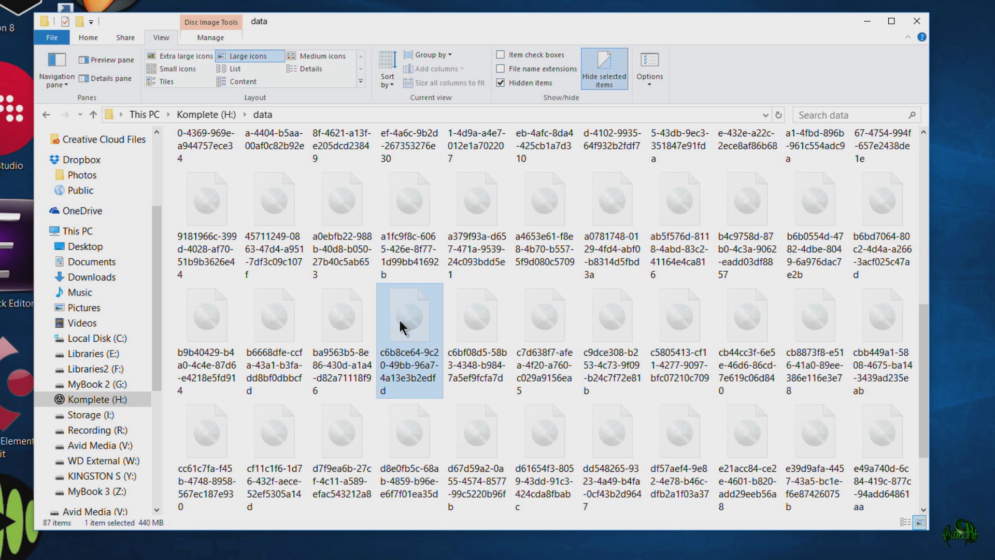
pyautogui.rightClick(399, 318)
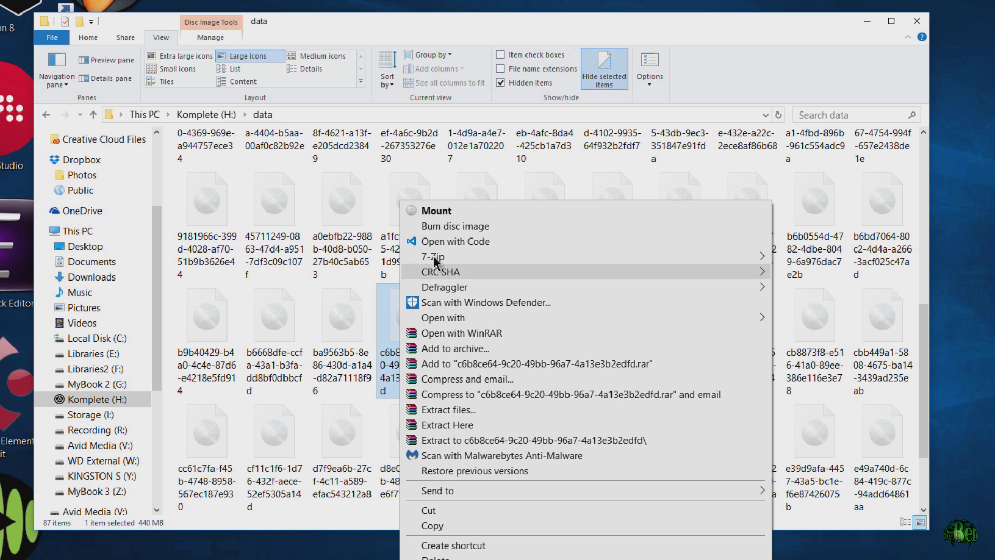
pyautogui.click(390, 20)
pyautogui.scroll(5, 411, 356)
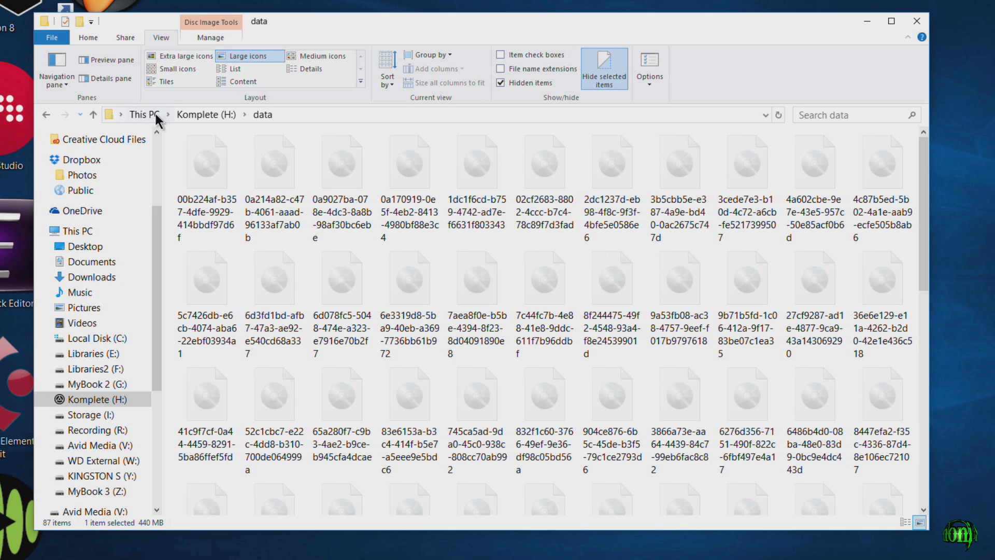
# Return to the root of the Komplete (H:) drive and turn off the display of hidden items
pyautogui.click(188, 115)
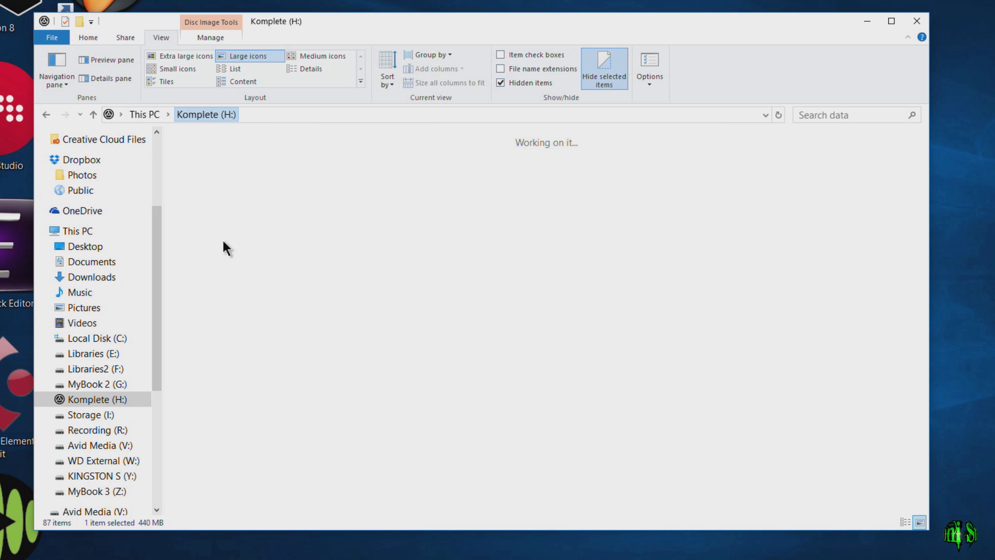
pyautogui.click(499, 86)
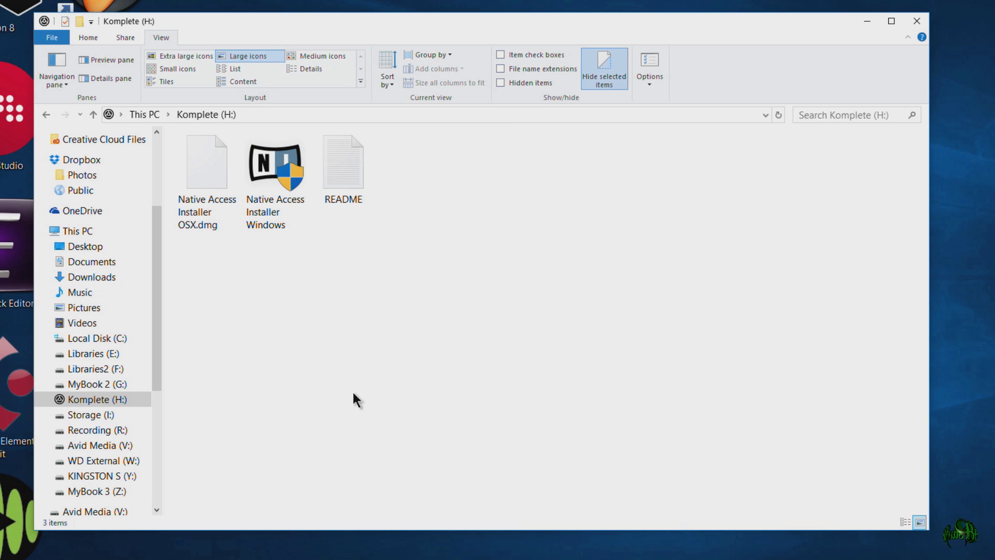
pyautogui.click(500, 84)
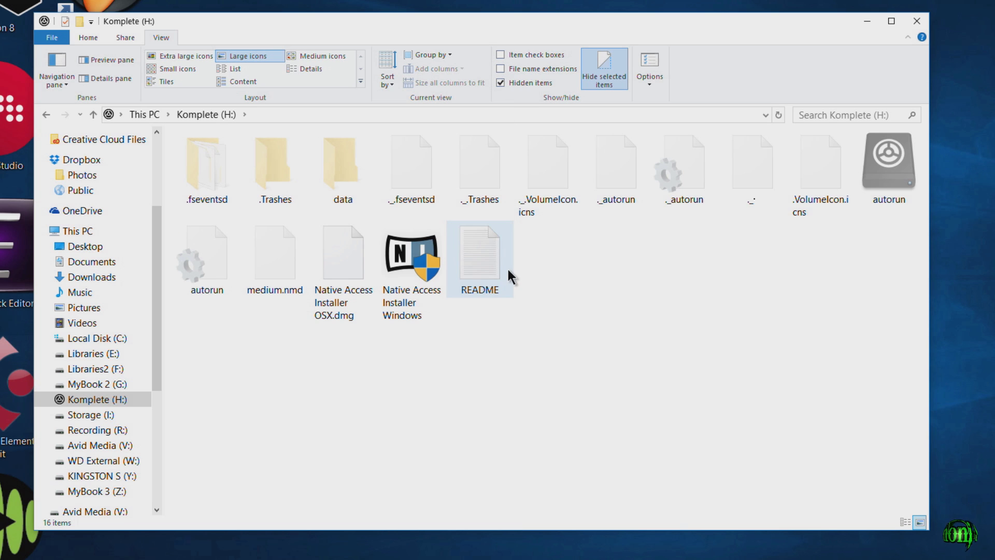
pyautogui.click(500, 82)
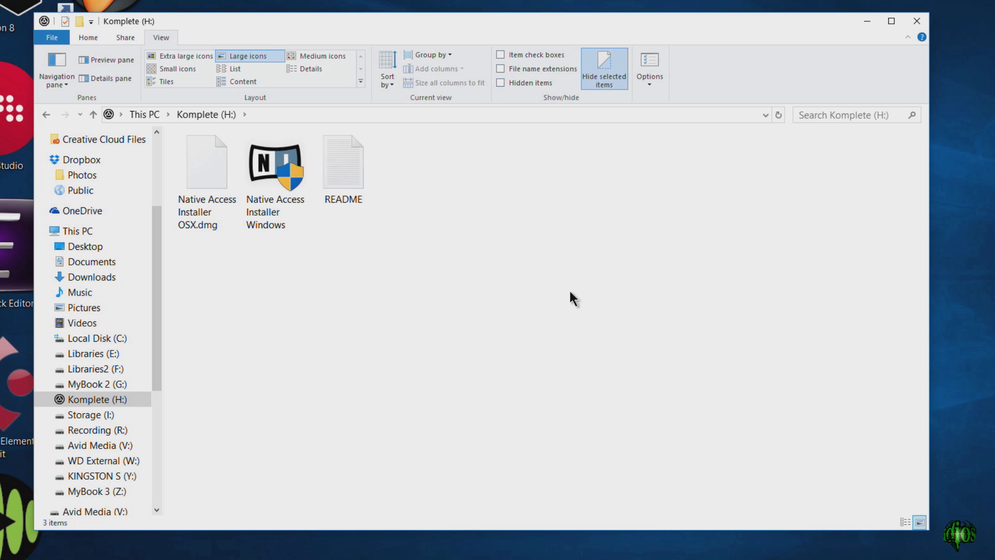
# Close the Komplete drive window and launch Native Access from the installed Native Instruments programs
pyautogui.click(287, 174)
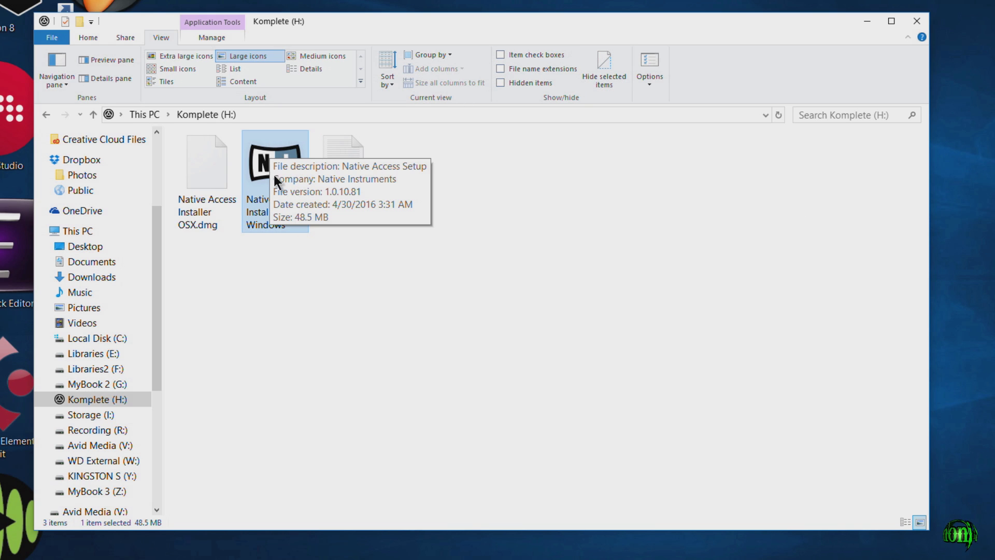
pyautogui.click(916, 24)
pyautogui.press('super')
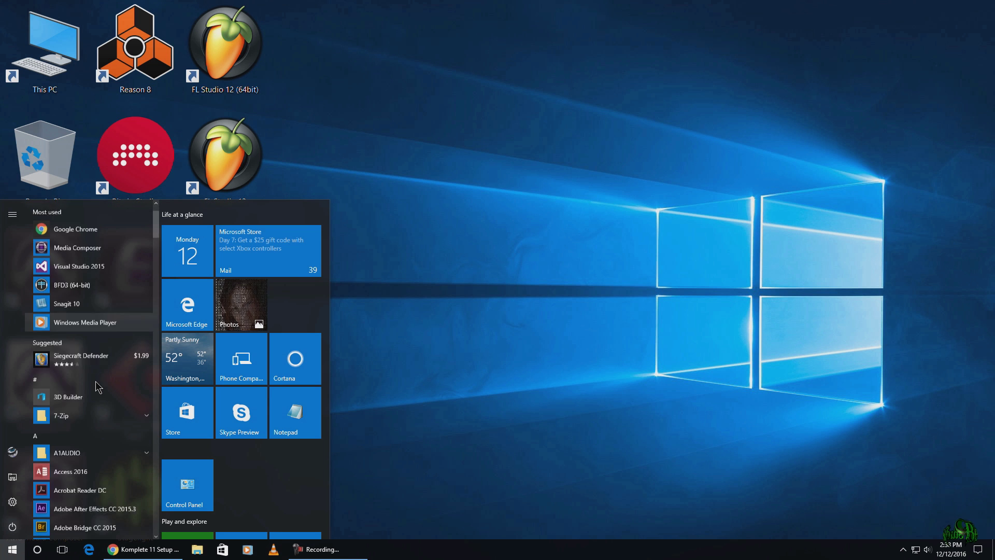
pyautogui.scroll(-2, 77, 388)
pyautogui.click(69, 396)
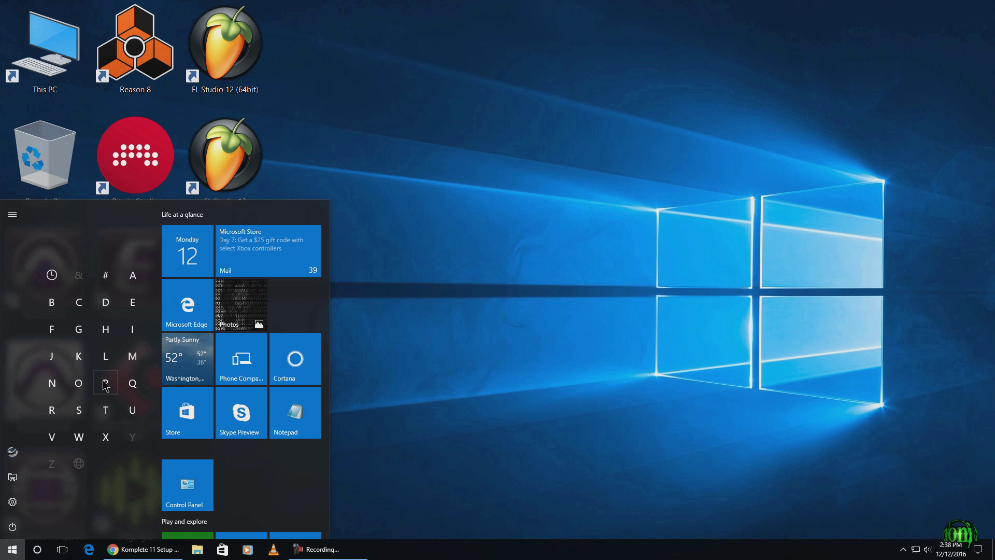
pyautogui.click(51, 383)
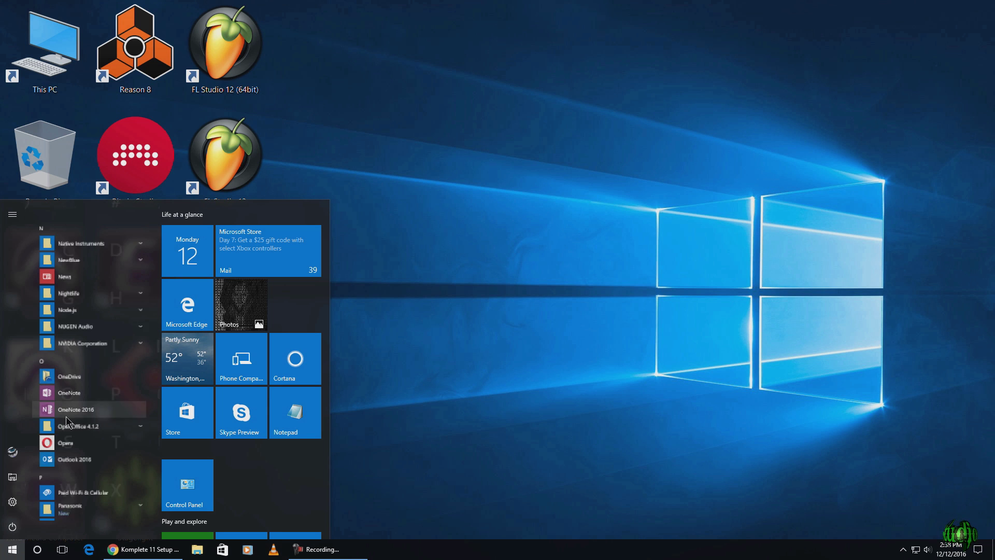
pyautogui.click(64, 228)
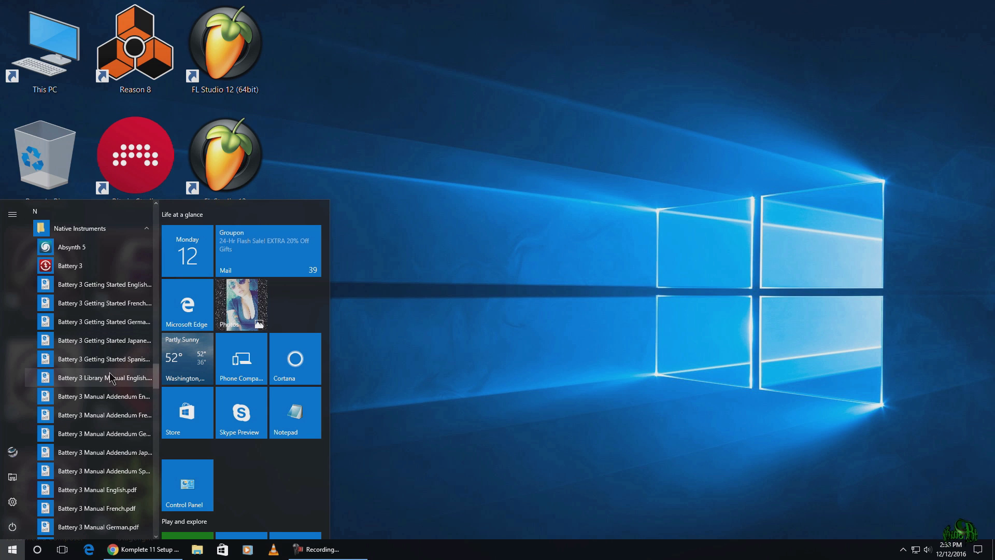
pyautogui.scroll(-3, 81, 359)
pyautogui.scroll(-3, 82, 359)
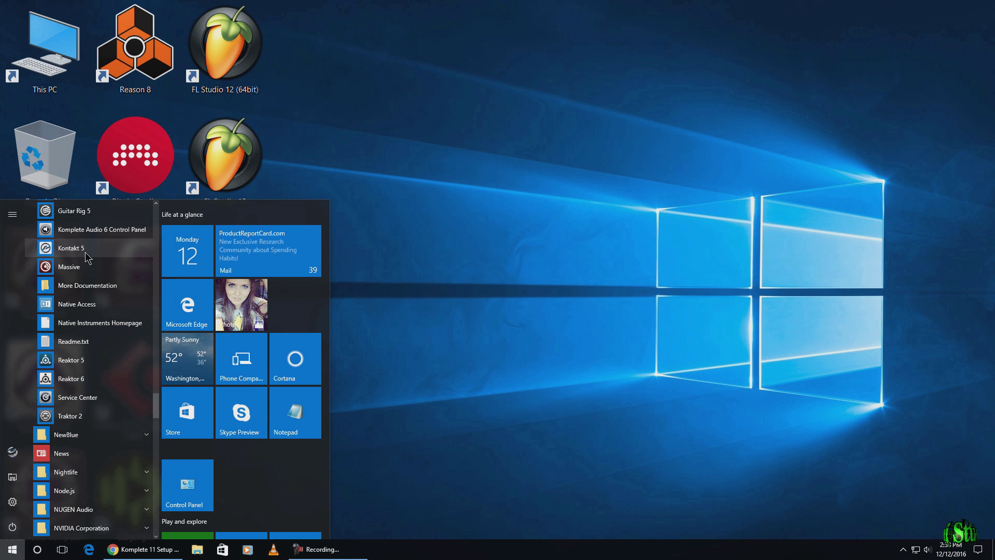
pyautogui.click(88, 304)
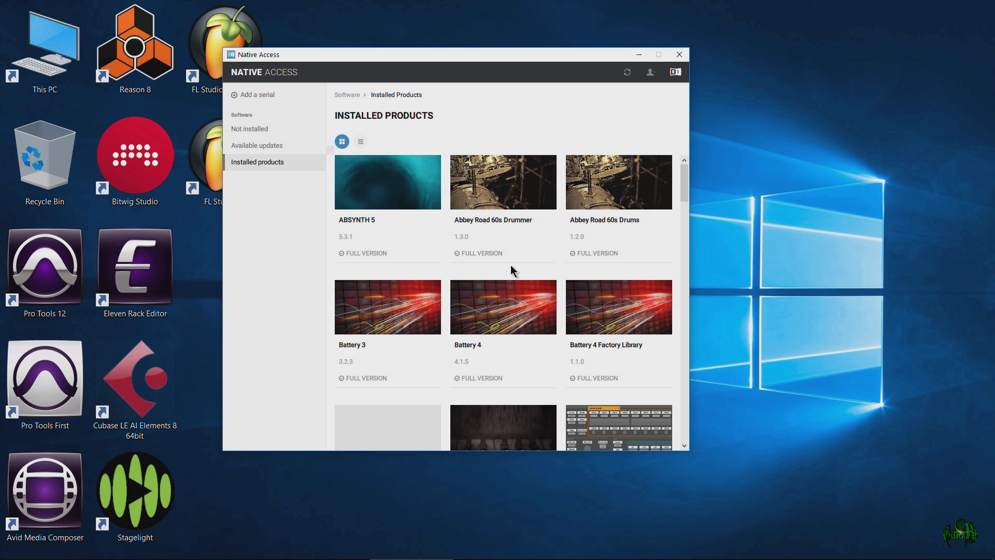
# Register KOMPLETE 11 ULTIMATE with its serial number and proceed to the list of products not yet installed
pyautogui.scroll(-1, 530, 245)
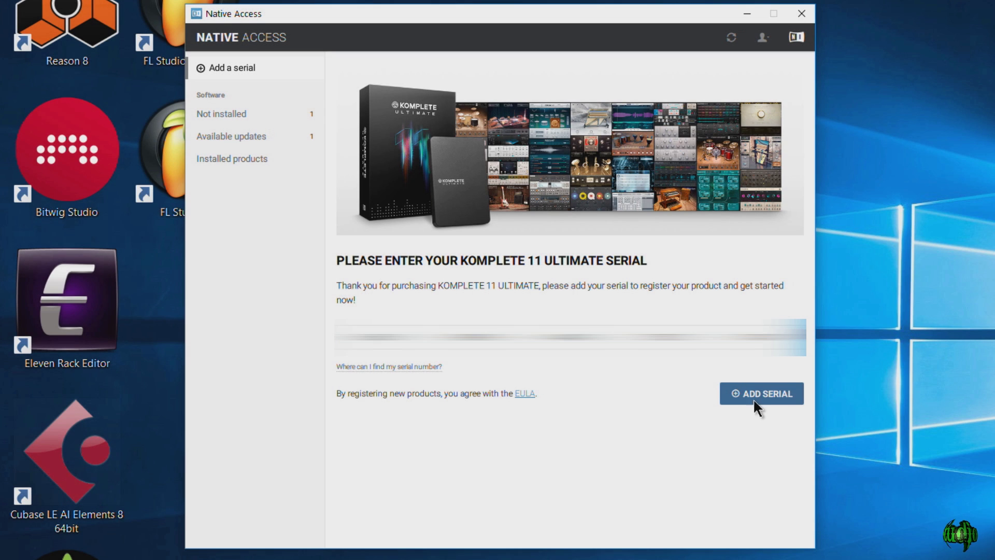
pyautogui.click(755, 397)
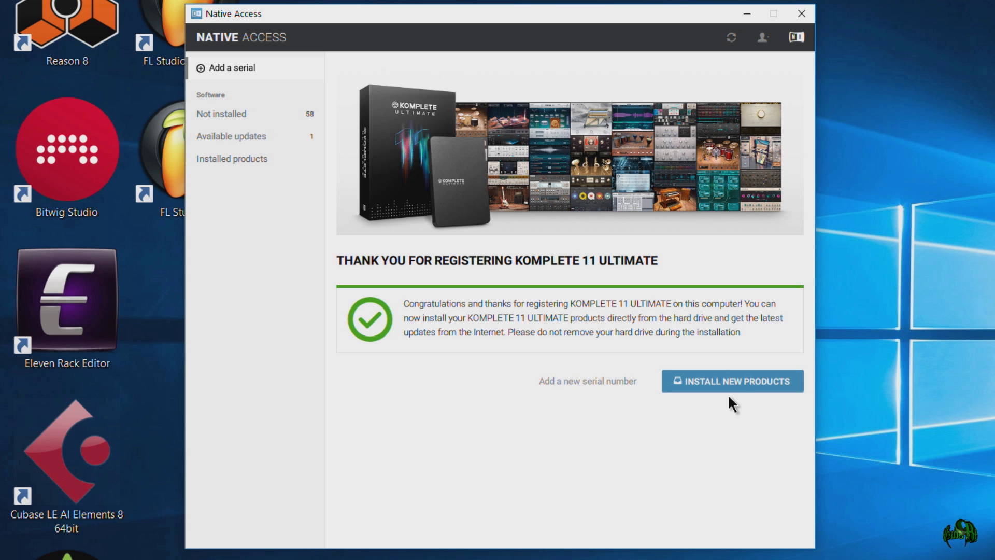
pyautogui.click(737, 381)
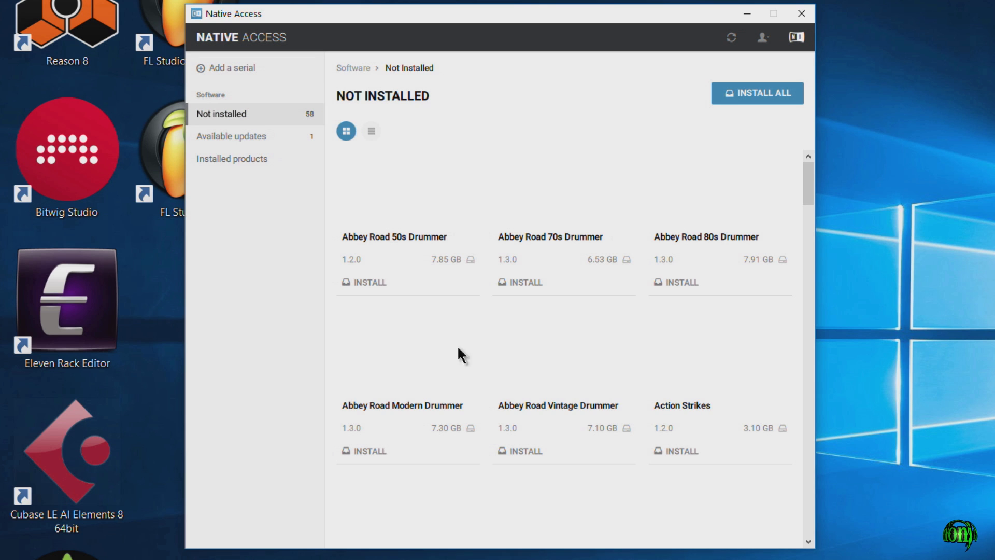
pyautogui.moveTo(574, 337)
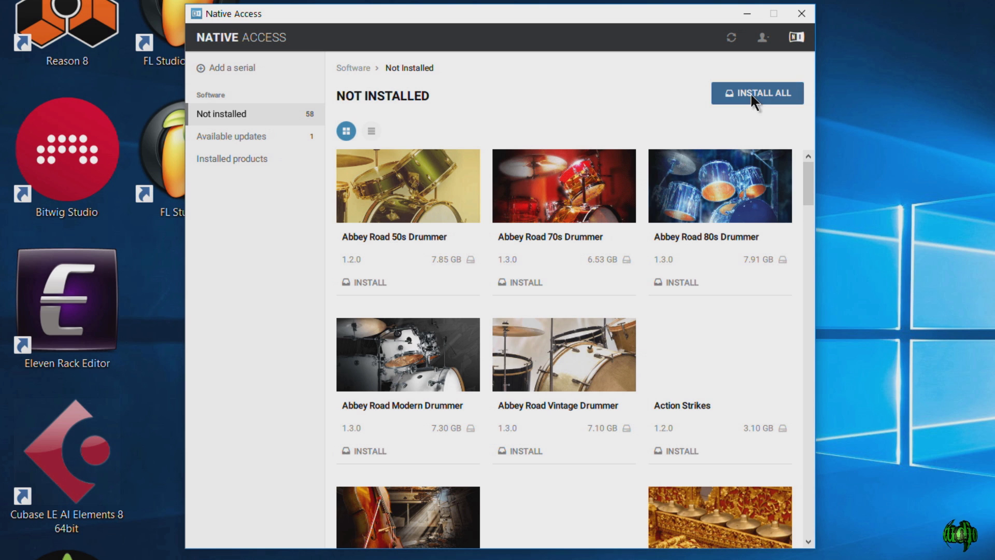
# Look through the products not yet installed and open the Native Access preferences for file locations
pyautogui.scroll(-1, 619, 353)
pyautogui.scroll(-12, 619, 354)
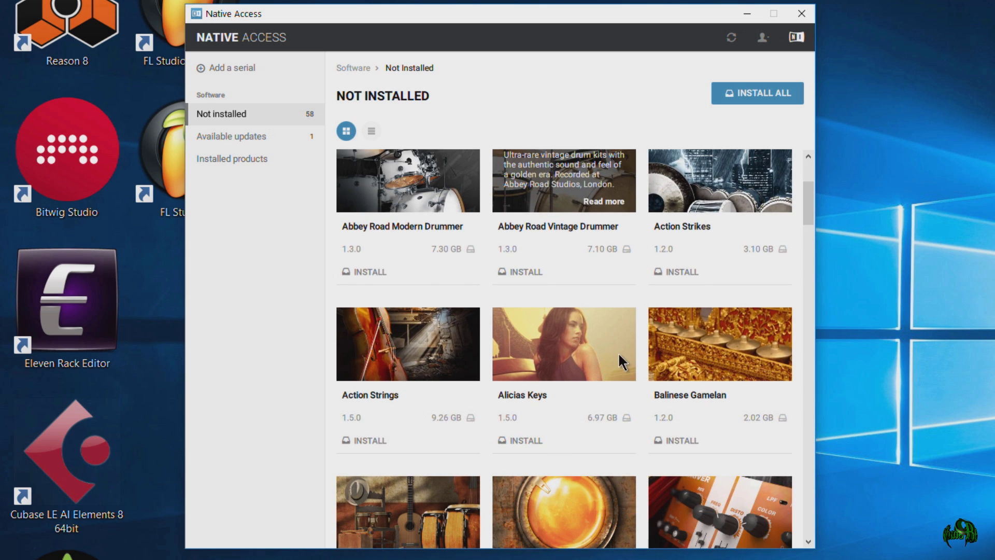
pyautogui.scroll(15, 619, 354)
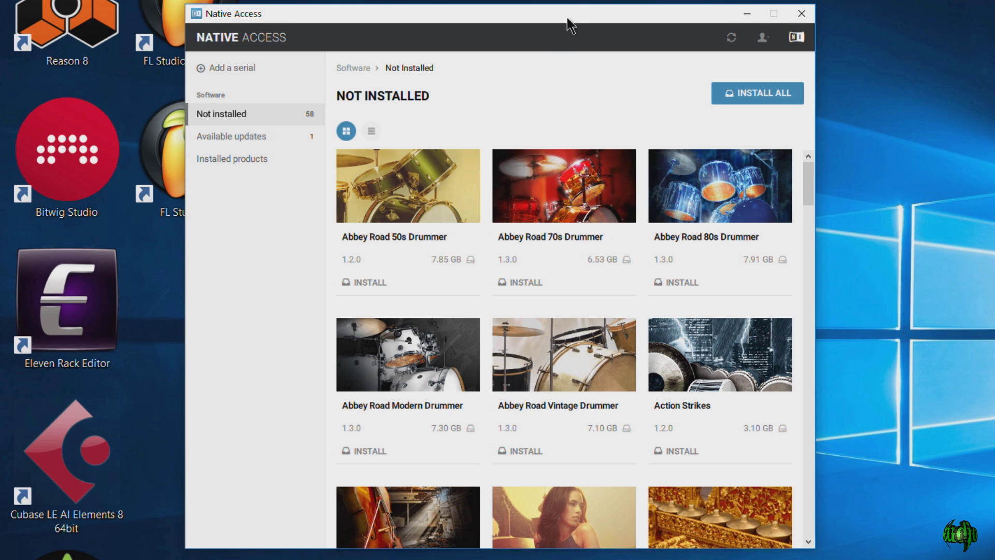
pyautogui.click(764, 38)
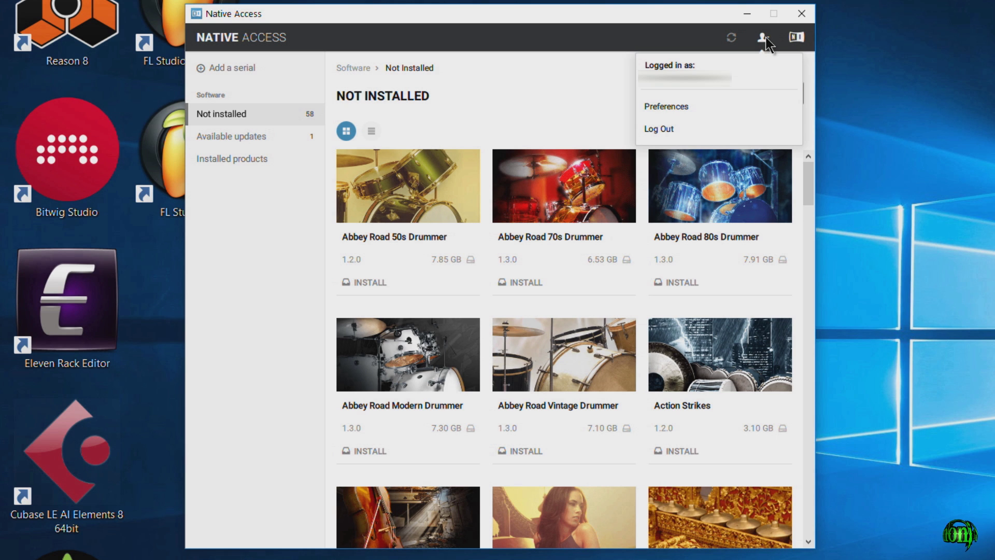
pyautogui.click(686, 107)
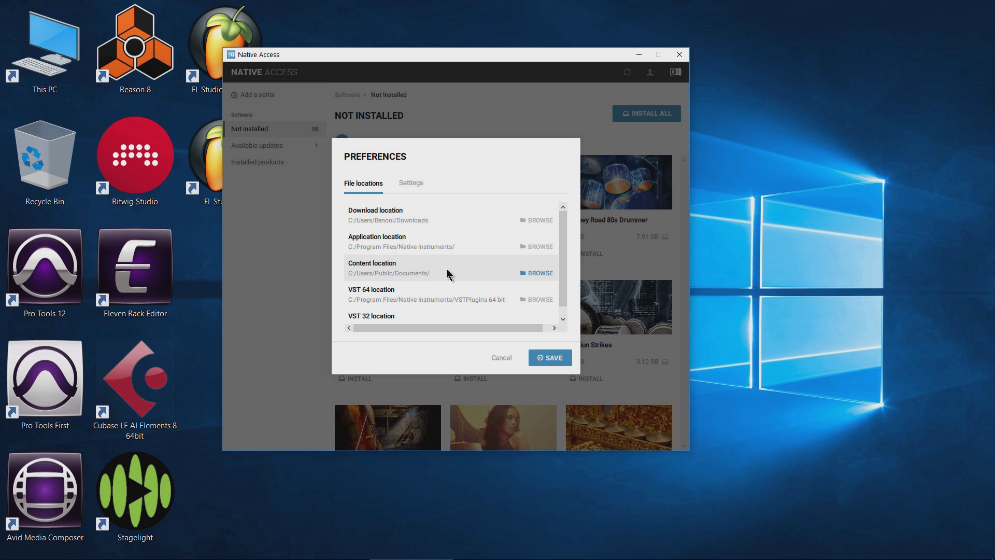
# Check the available drives in This PC and the folders on the Libraries (E:) drive, and close the window
pyautogui.doubleClick(45, 51)
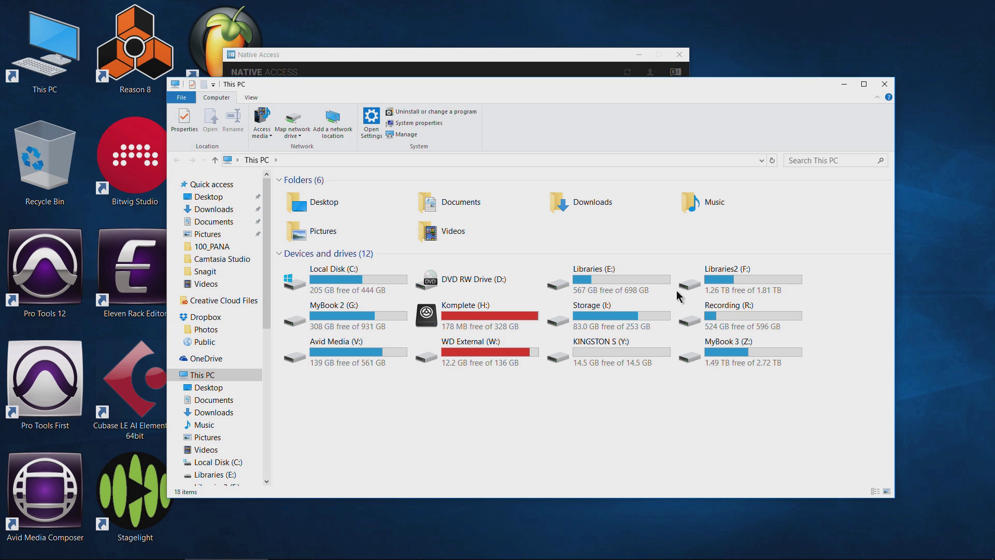
pyautogui.click(767, 280)
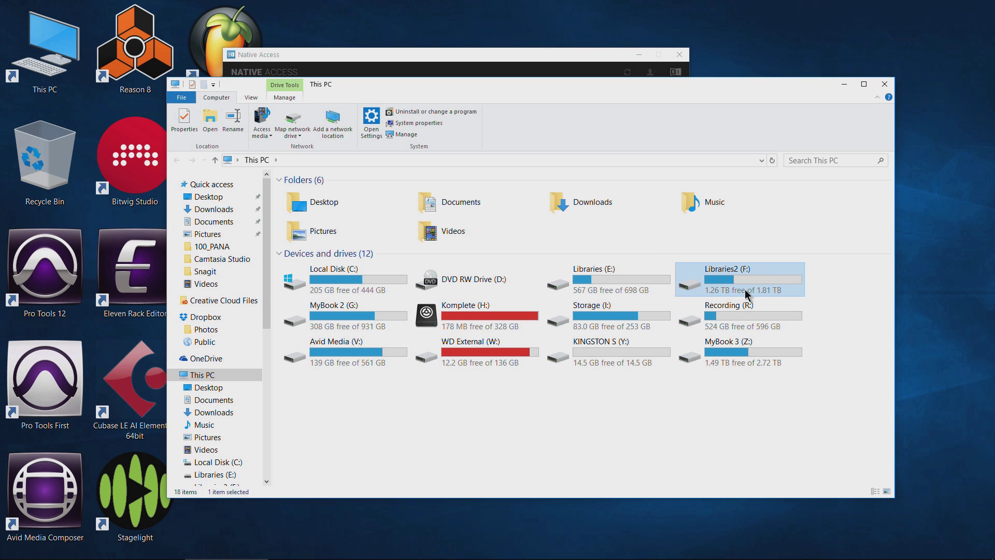
pyautogui.click(590, 281)
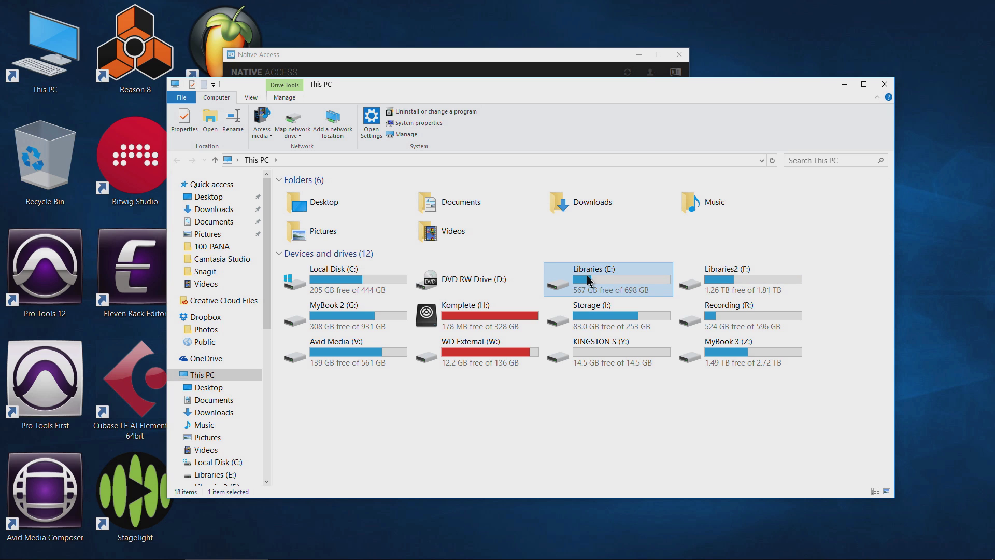
pyautogui.doubleClick(601, 280)
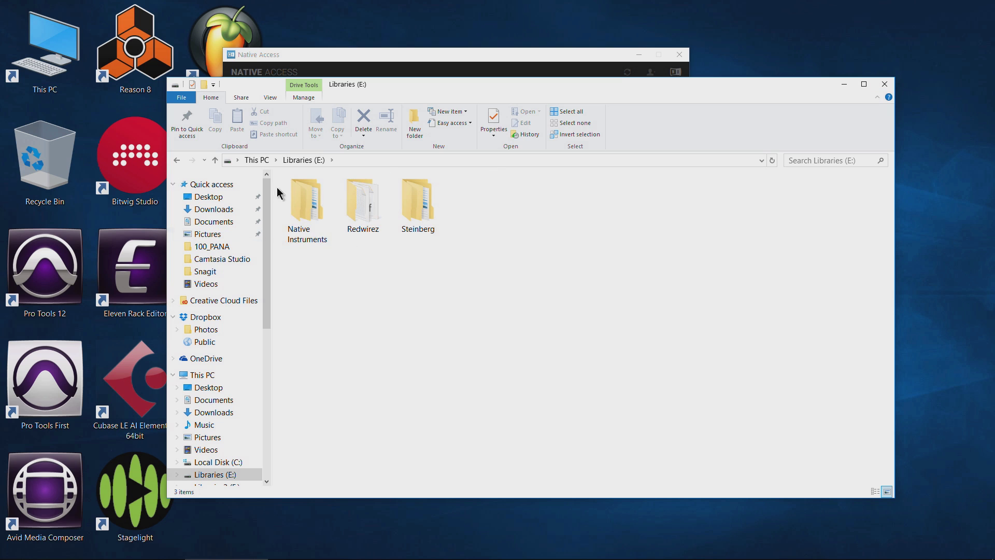
pyautogui.click(886, 86)
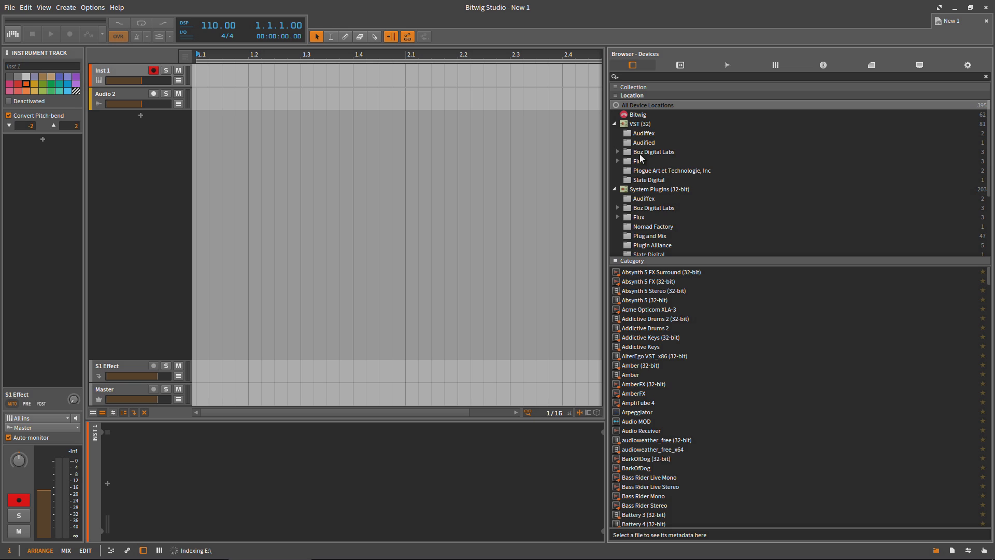
# Switch to Bitwig Studio and examine the VST plug-in locations in the browser's configuration
pyautogui.click(679, 64)
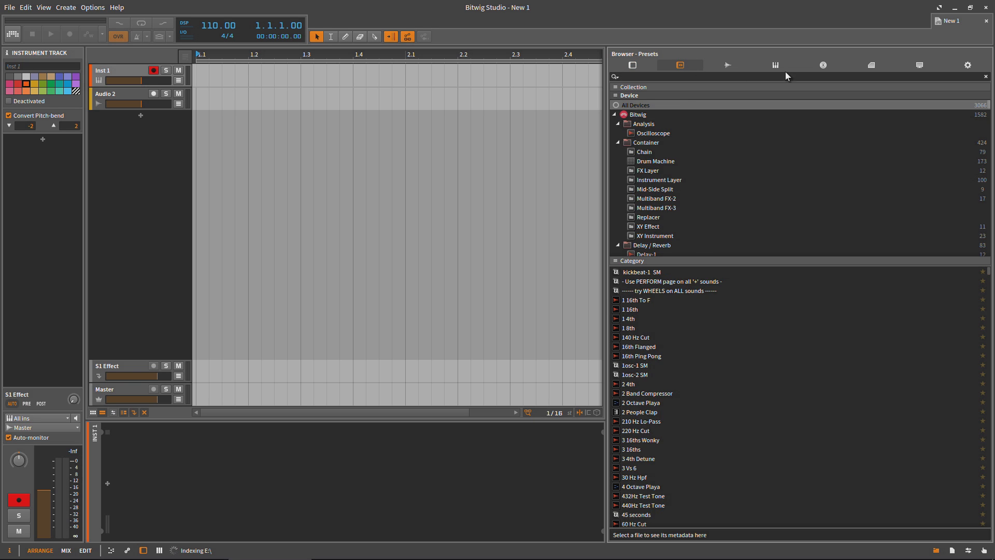
pyautogui.click(967, 65)
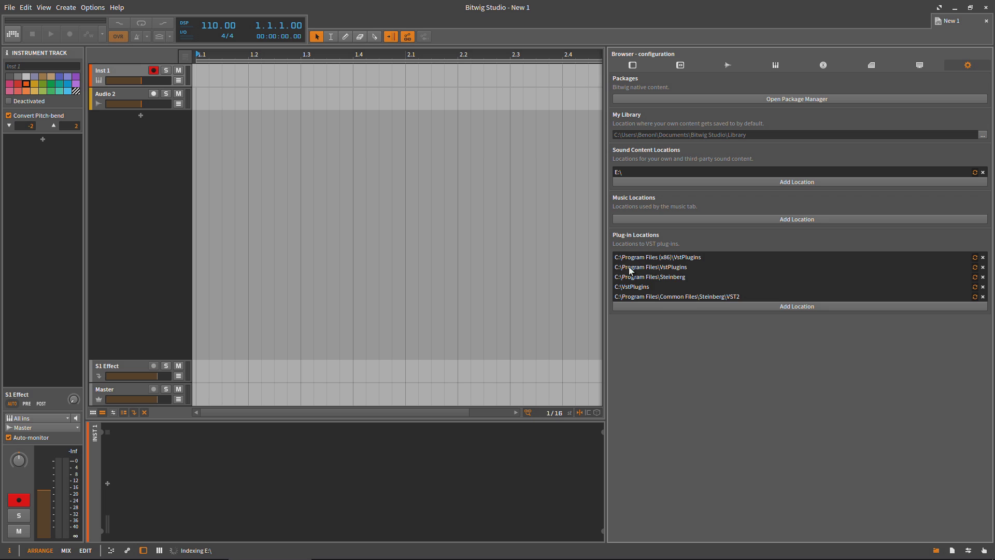
pyautogui.click(799, 306)
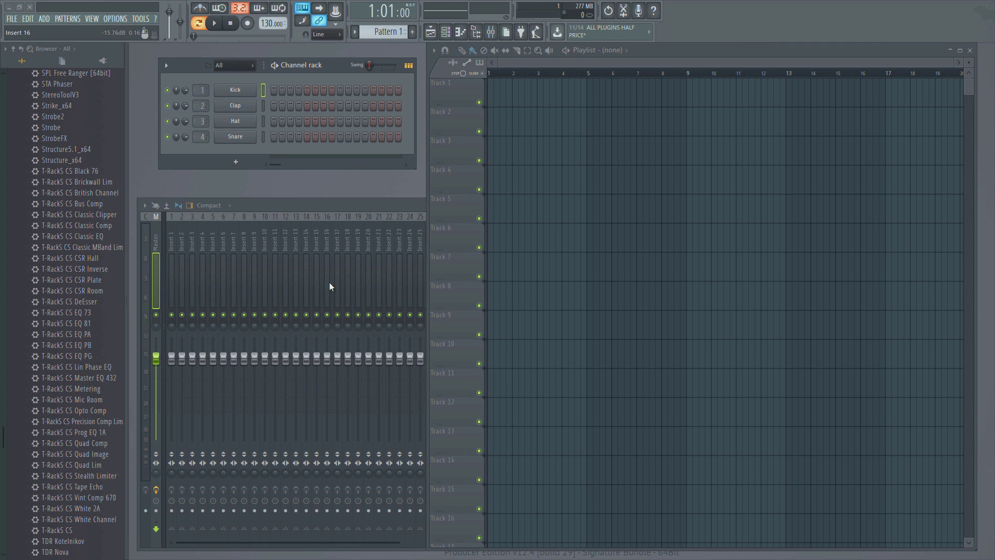
# Switch to FL Studio and examine the plugin search paths in its Plugin Manager
pyautogui.click(109, 18)
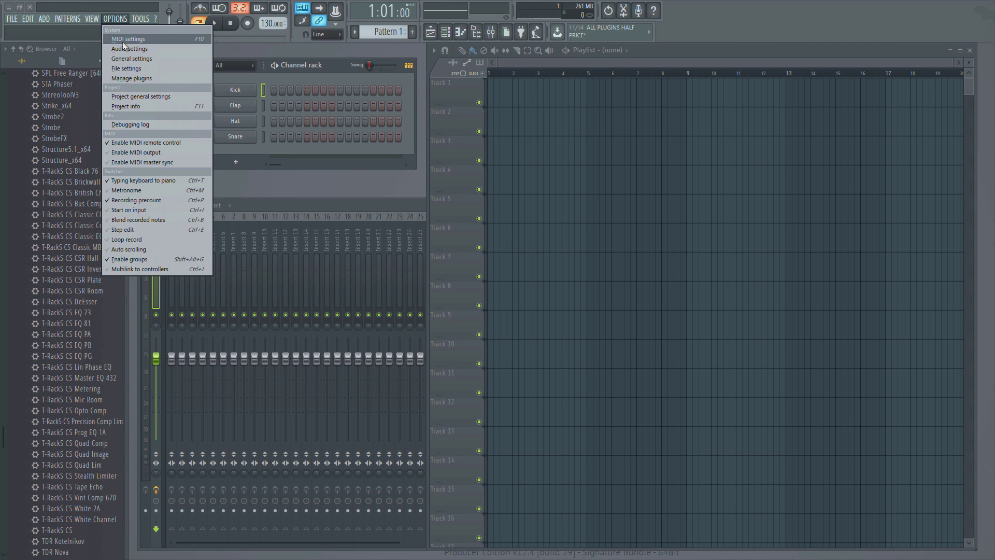
pyautogui.click(129, 79)
pyautogui.moveTo(228, 7); pyautogui.dragTo(476, 80)
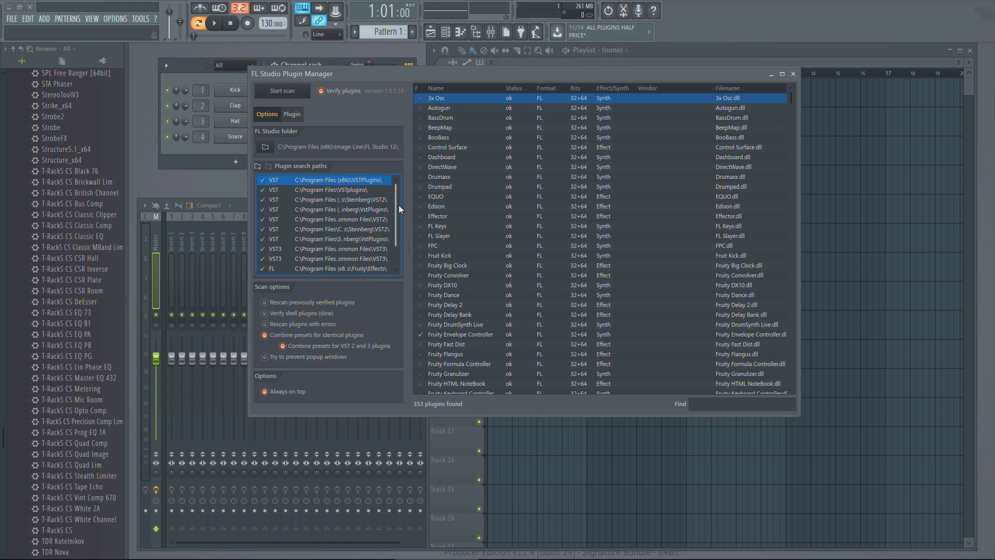
pyautogui.moveTo(399, 204)
pyautogui.mouseDown()
pyautogui.moveTo(397, 233)
pyautogui.moveTo(399, 194)
pyautogui.mouseUp()
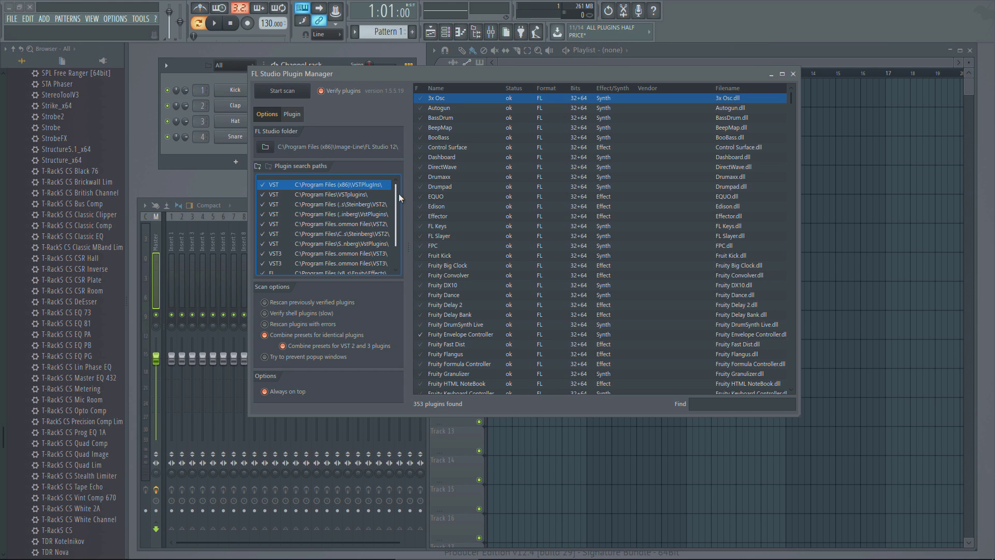
pyautogui.moveTo(405, 250); pyautogui.dragTo(544, 248)
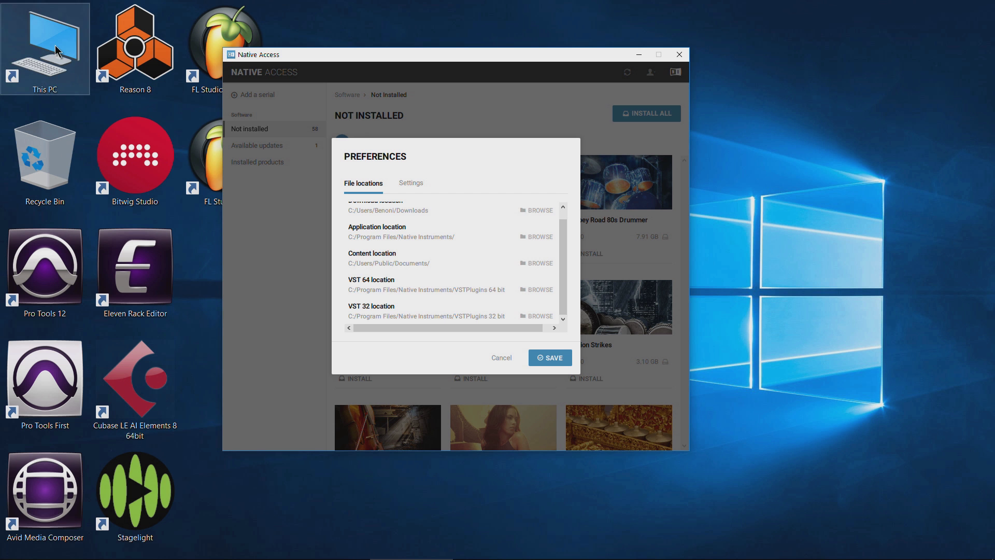
# Examine the plug-in files in C:\Program Files\Native Instruments\VSTPlugins 64 bit and close the folder window
pyautogui.doubleClick(55, 45)
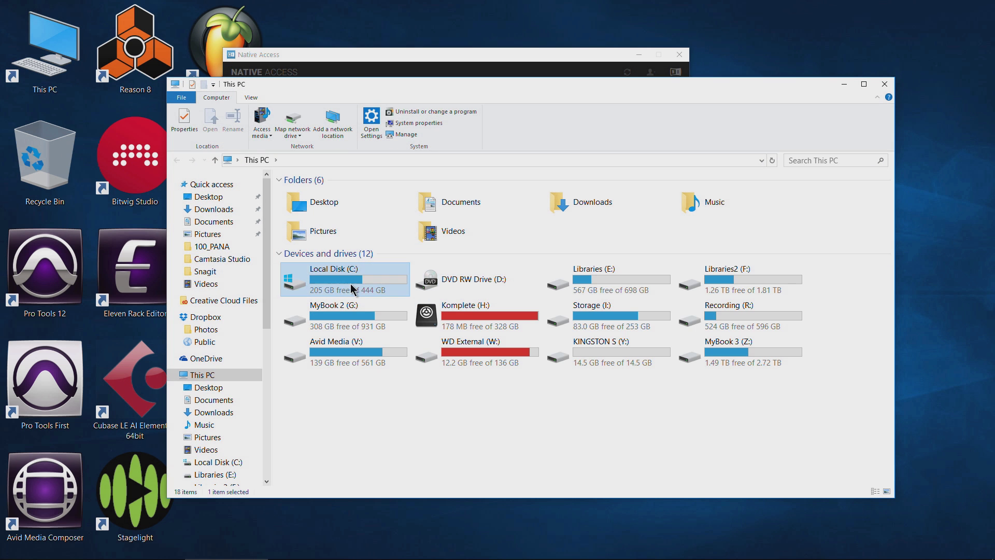
pyautogui.doubleClick(337, 277)
pyautogui.doubleClick(473, 205)
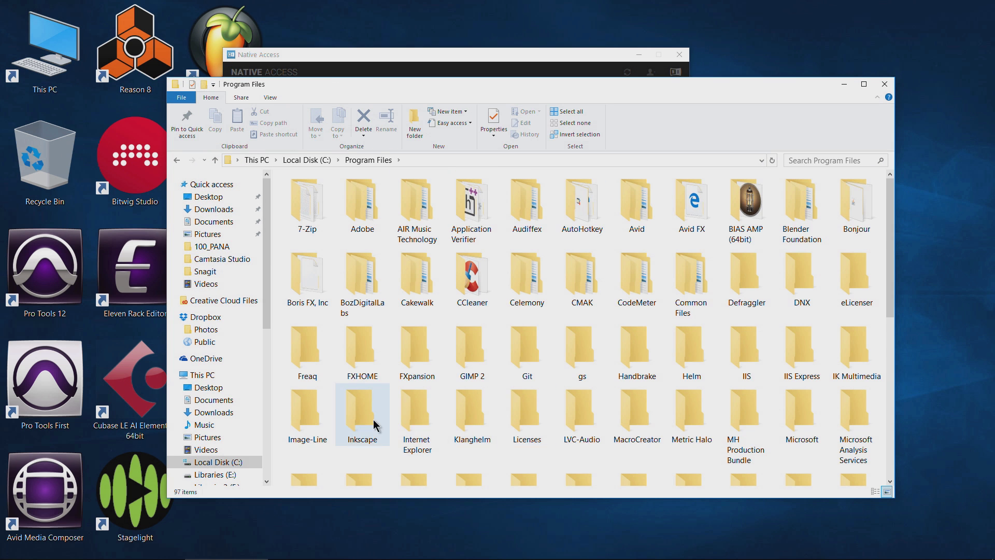
pyautogui.moveTo(887, 267); pyautogui.dragTo(885, 376)
pyautogui.doubleClick(307, 352)
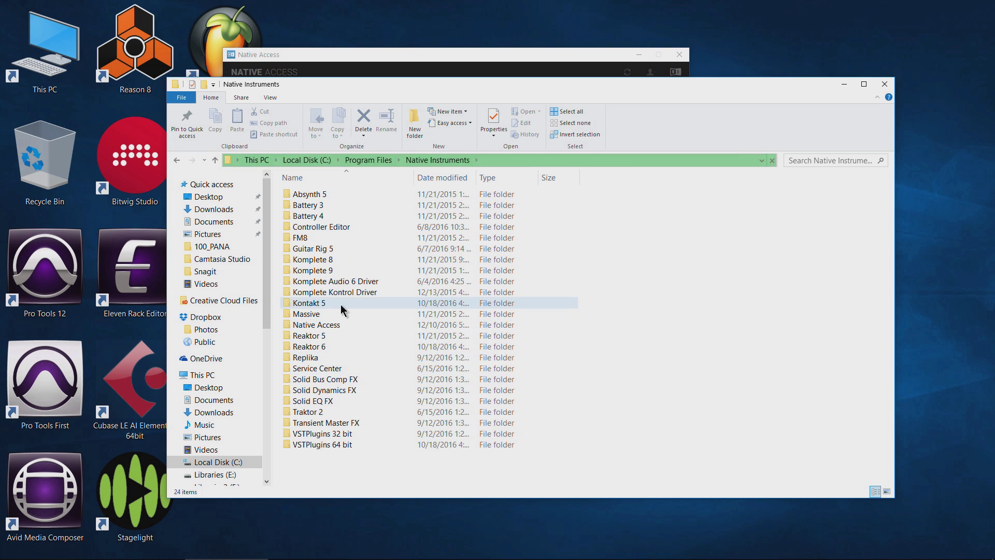
pyautogui.doubleClick(347, 442)
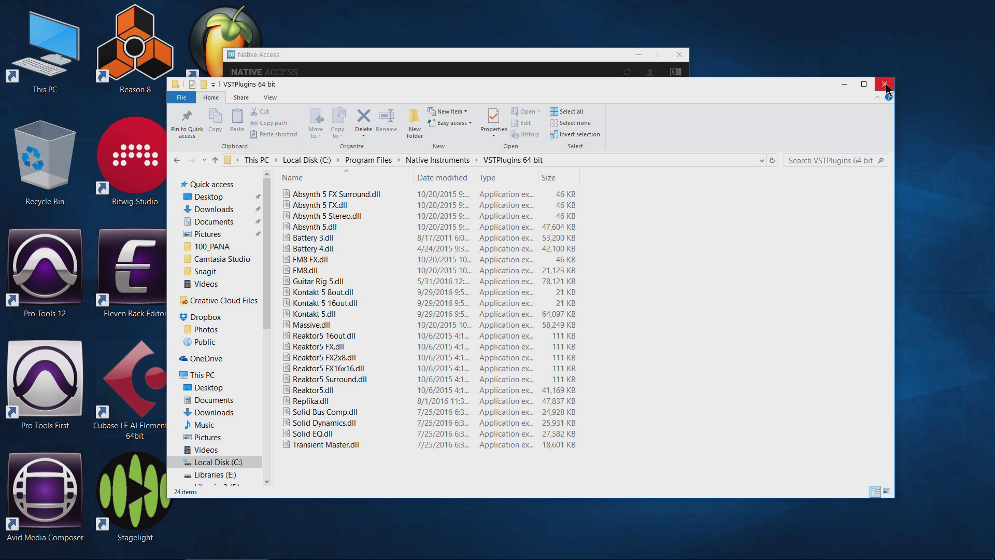
pyautogui.click(884, 84)
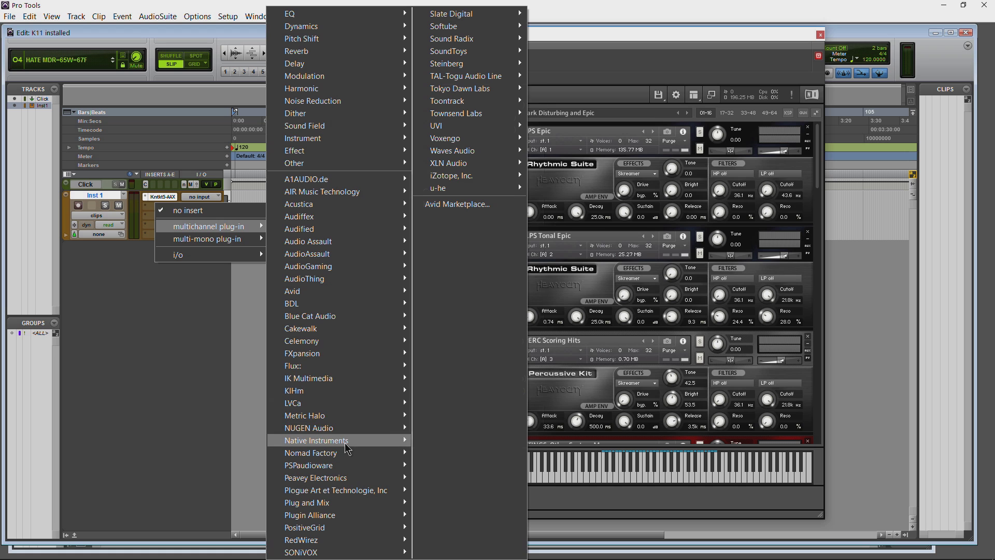
pyautogui.moveTo(332, 440)
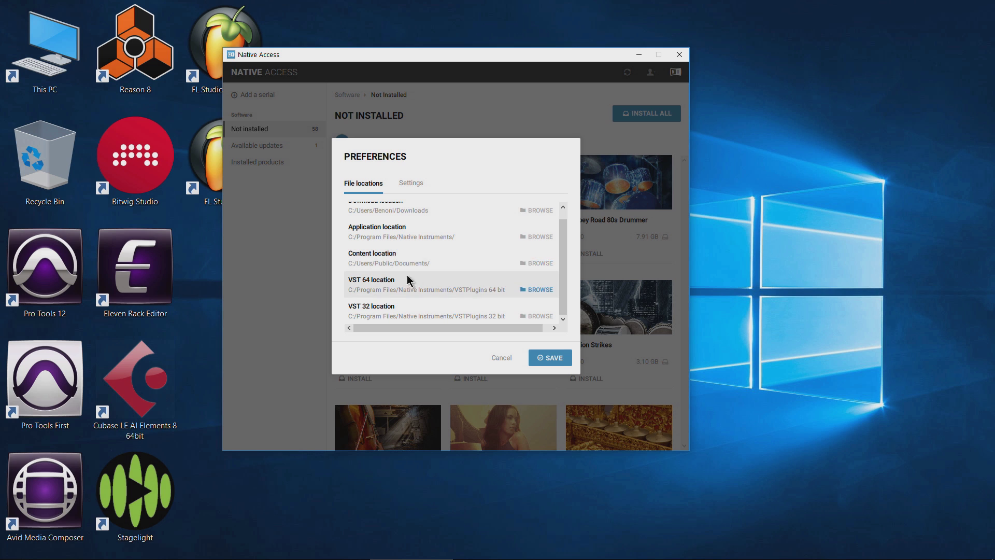
# Set the Native Access content location to the Native Instruments folder on Libraries (E:) and save the preferences
pyautogui.click(537, 264)
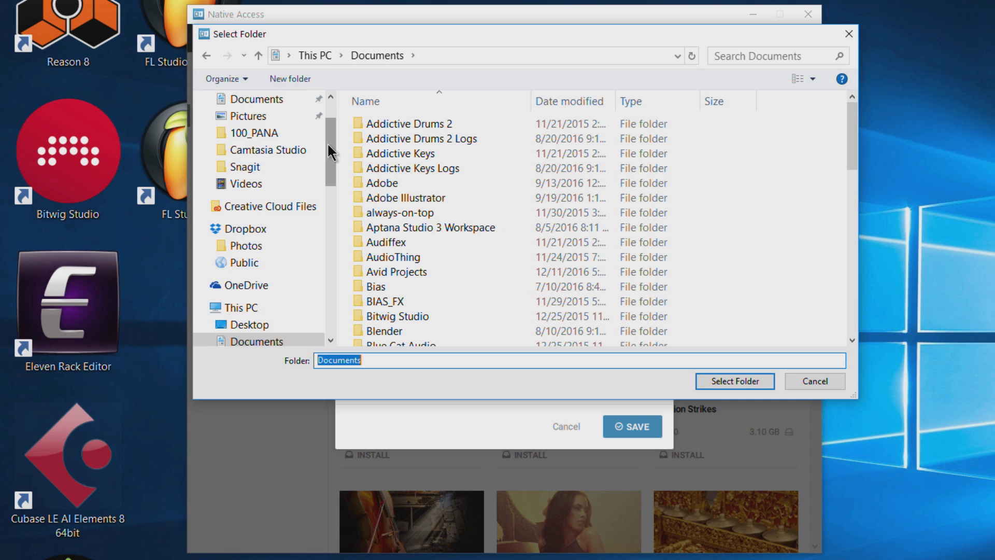
pyautogui.moveTo(327, 149); pyautogui.dragTo(335, 201)
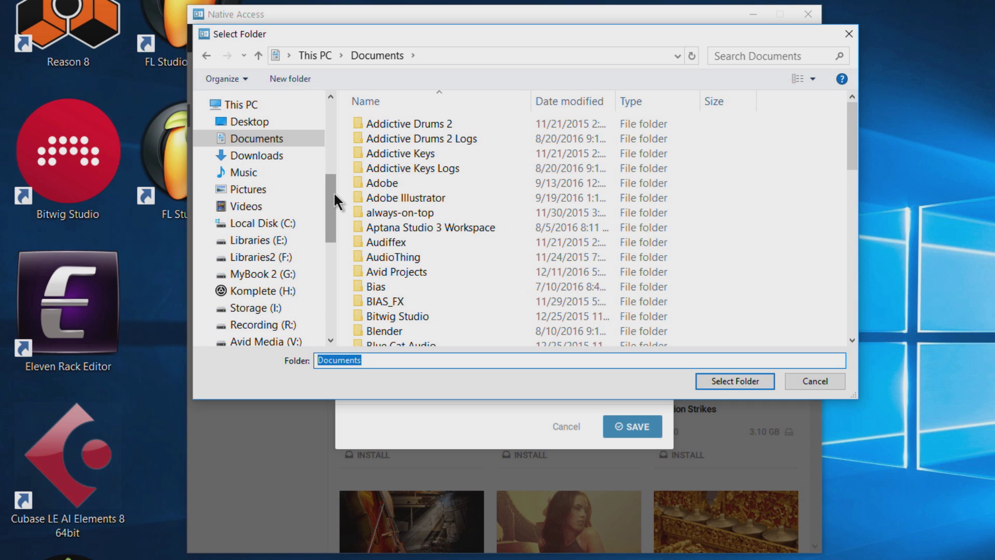
pyautogui.click(252, 240)
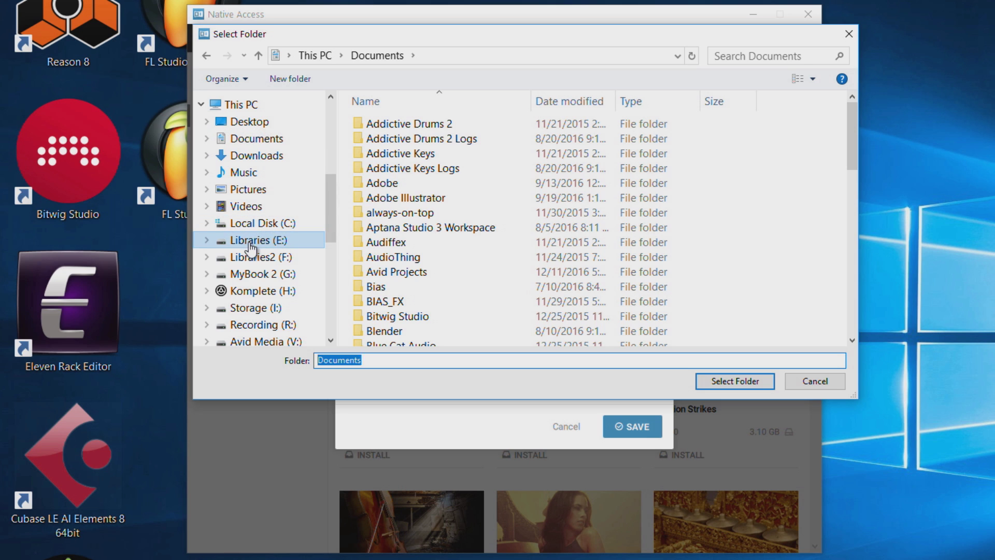
pyautogui.click(435, 126)
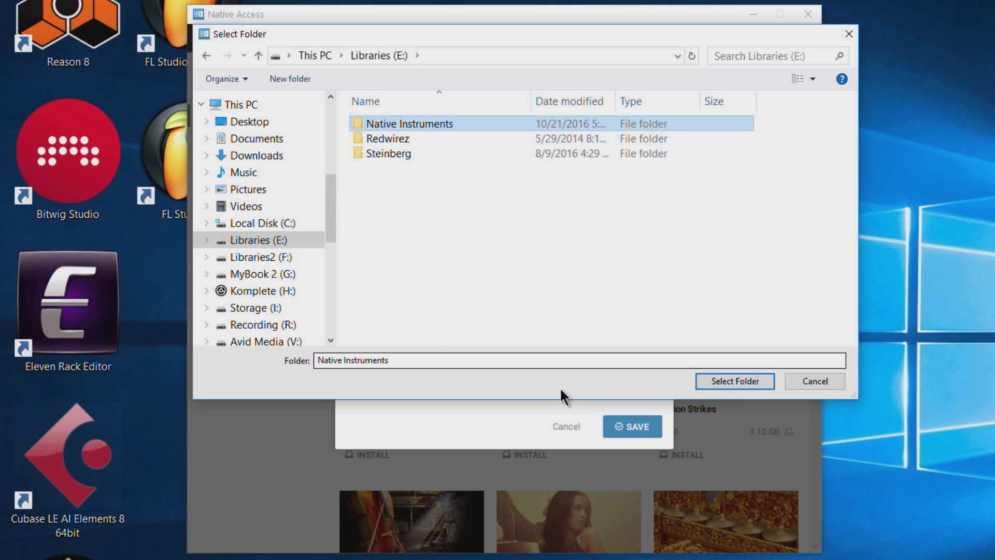
pyautogui.click(732, 382)
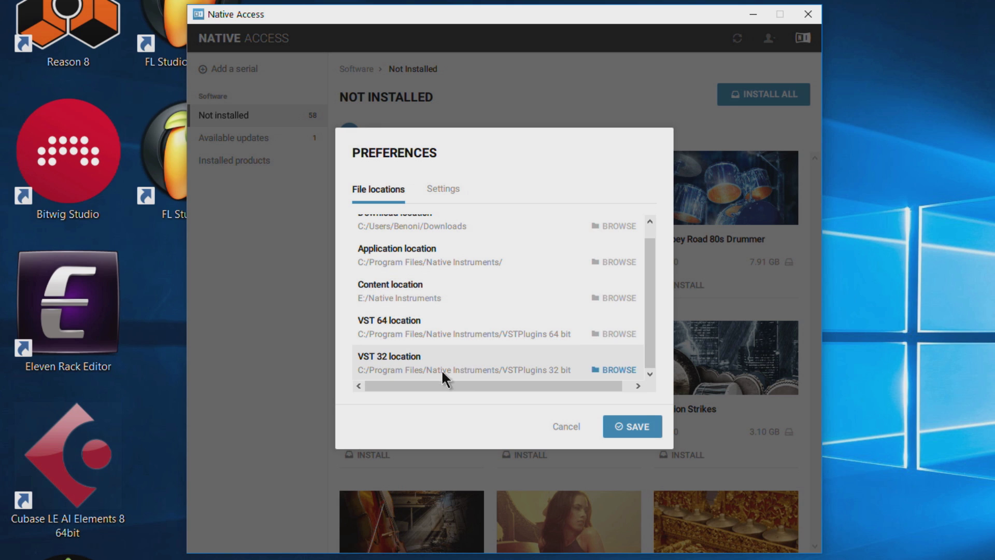
pyautogui.scroll(1, 650, 334)
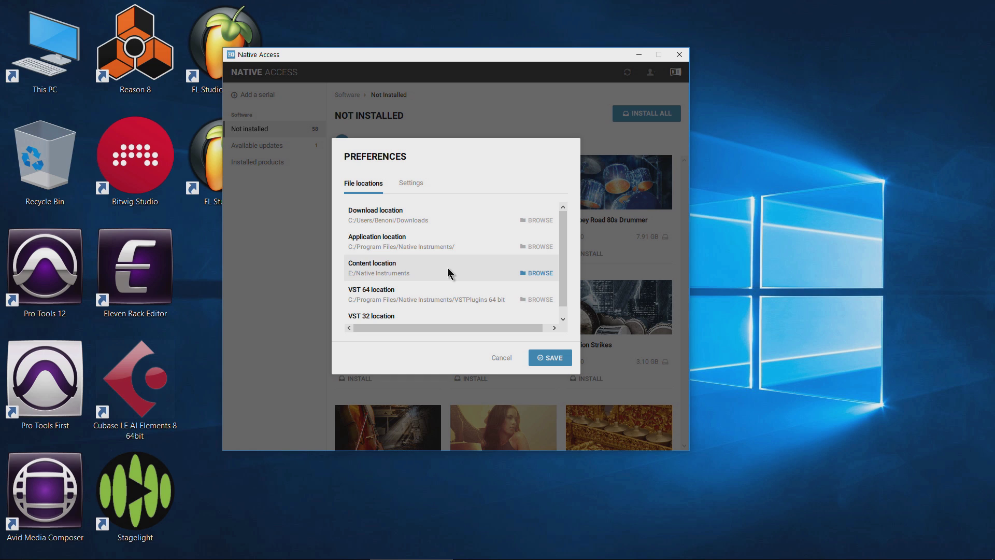
pyautogui.click(550, 358)
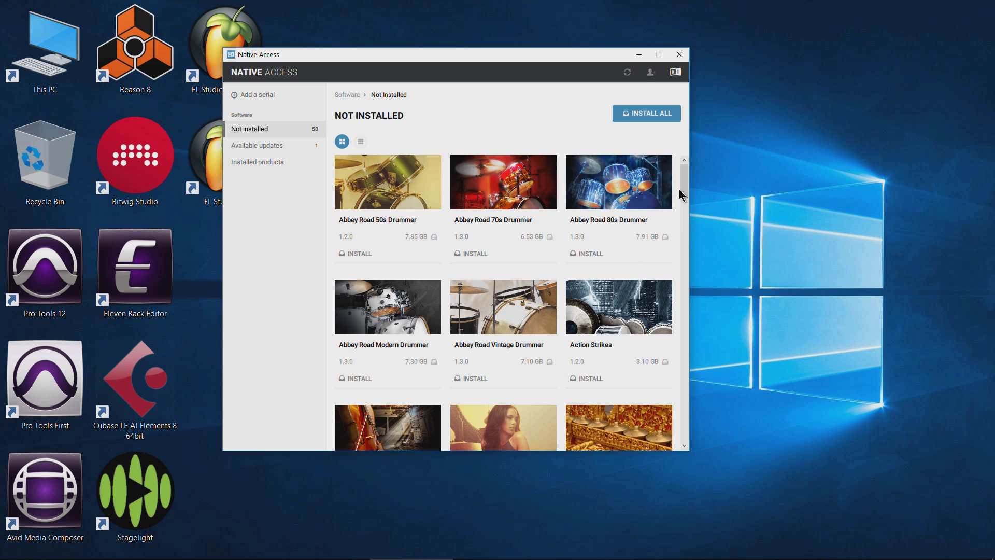
# Review the products not yet installed and start installing all of them
pyautogui.scroll(-1, 682, 178)
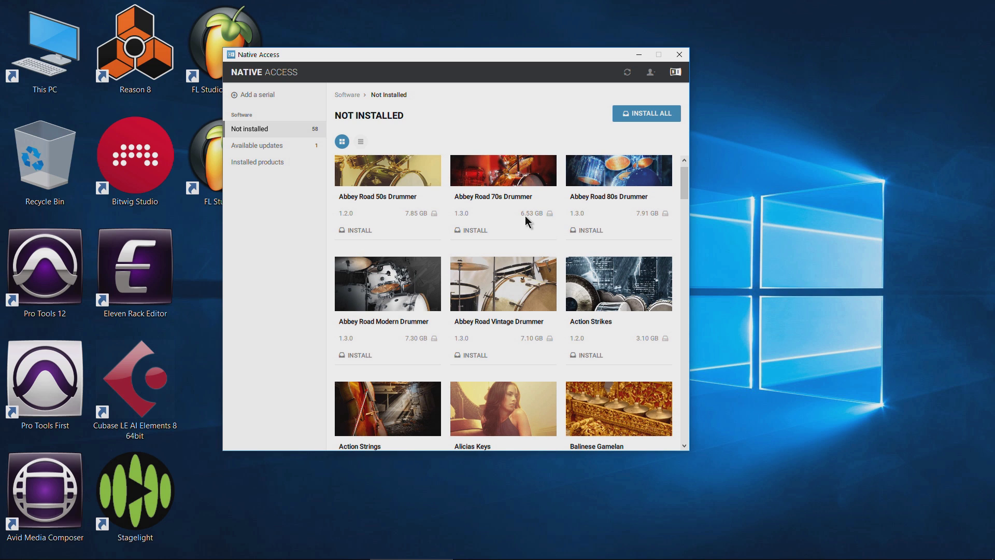
pyautogui.scroll(-3, 684, 207)
pyautogui.scroll(-10, 684, 208)
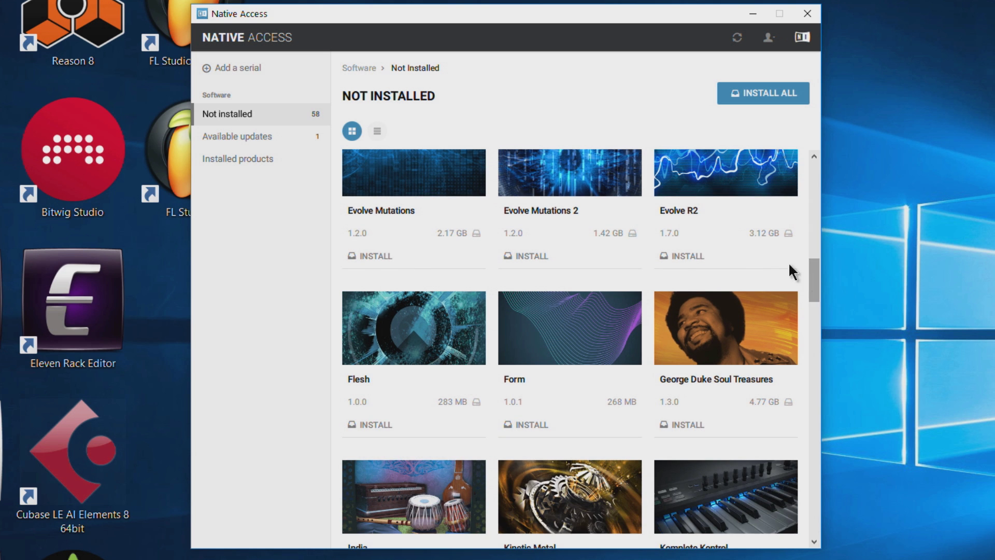
pyautogui.moveTo(714, 182)
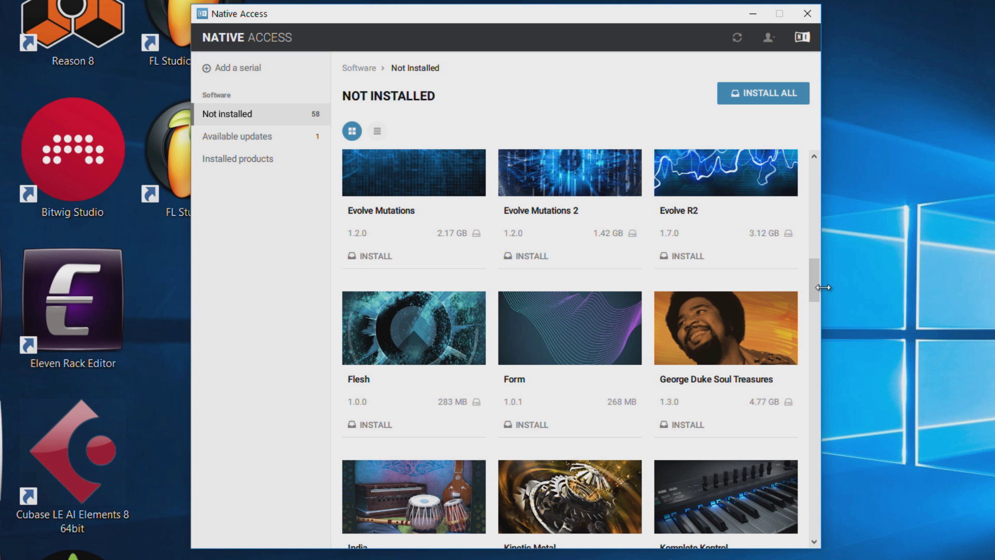
pyautogui.moveTo(814, 284); pyautogui.dragTo(812, 184)
pyautogui.moveTo(776, 190)
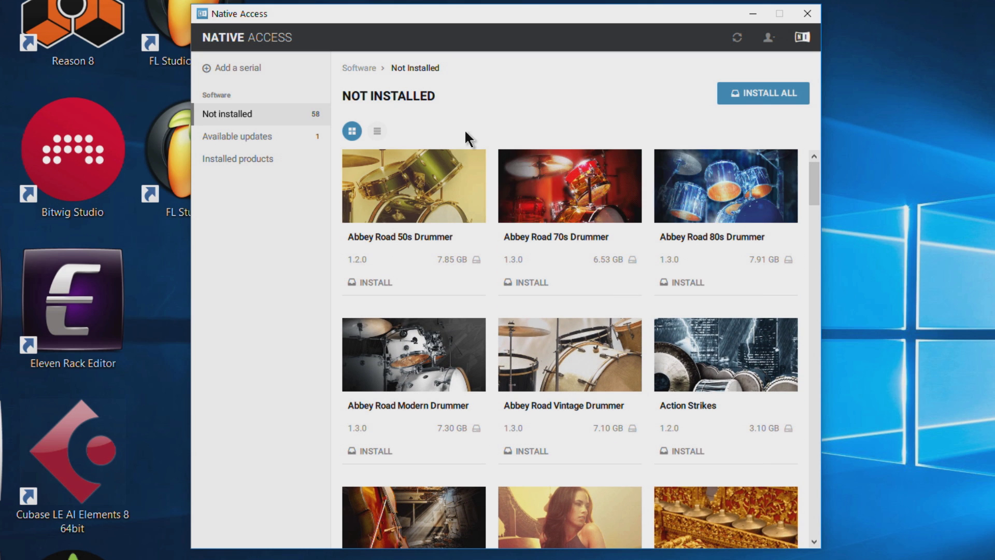
pyautogui.click(775, 96)
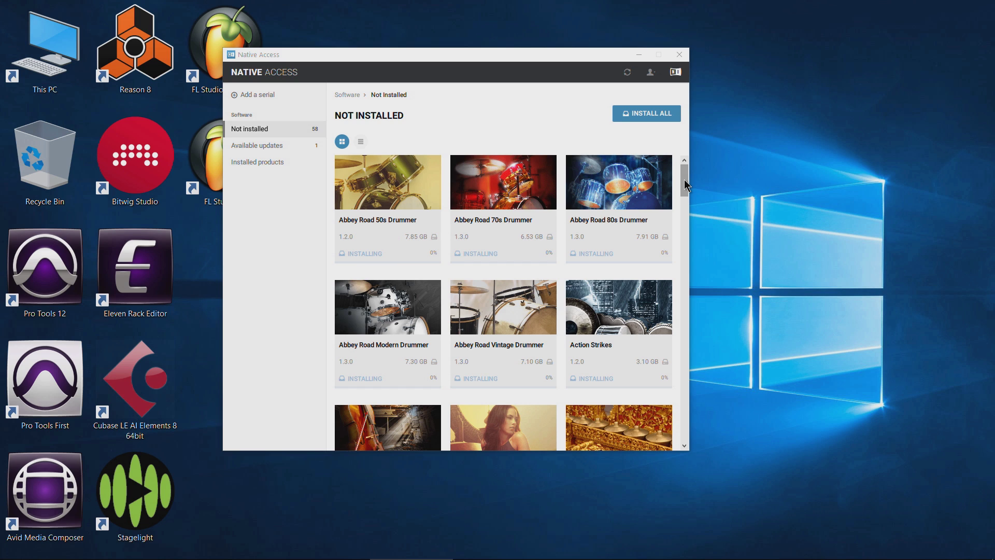
pyautogui.scroll(-1, 621, 228)
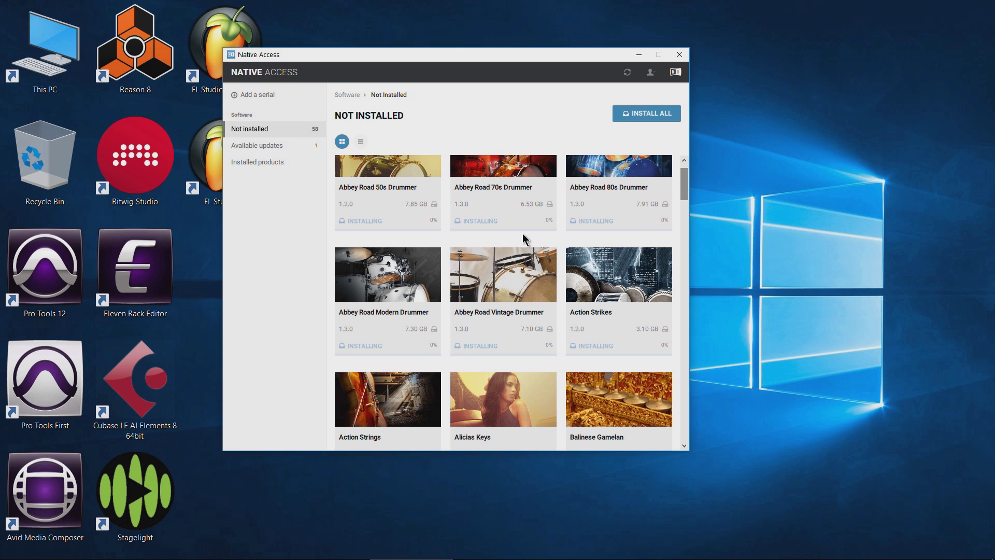
# Check the installation progress, review the drives' free space in This PC, and close the folder window
pyautogui.moveTo(686, 186)
pyautogui.mouseDown()
pyautogui.moveTo(689, 362)
pyautogui.moveTo(678, 204)
pyautogui.moveTo(686, 169)
pyautogui.mouseUp()
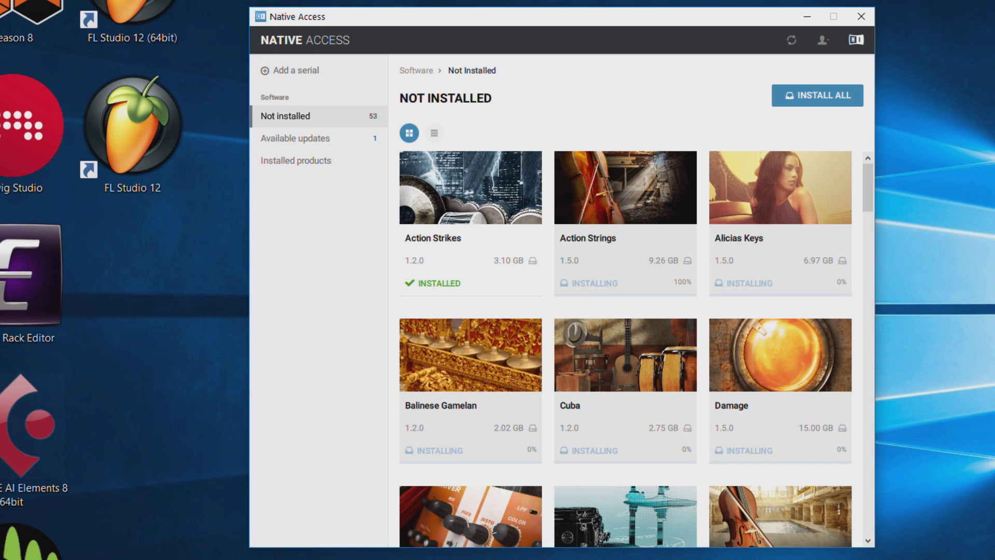
pyautogui.moveTo(466, 217)
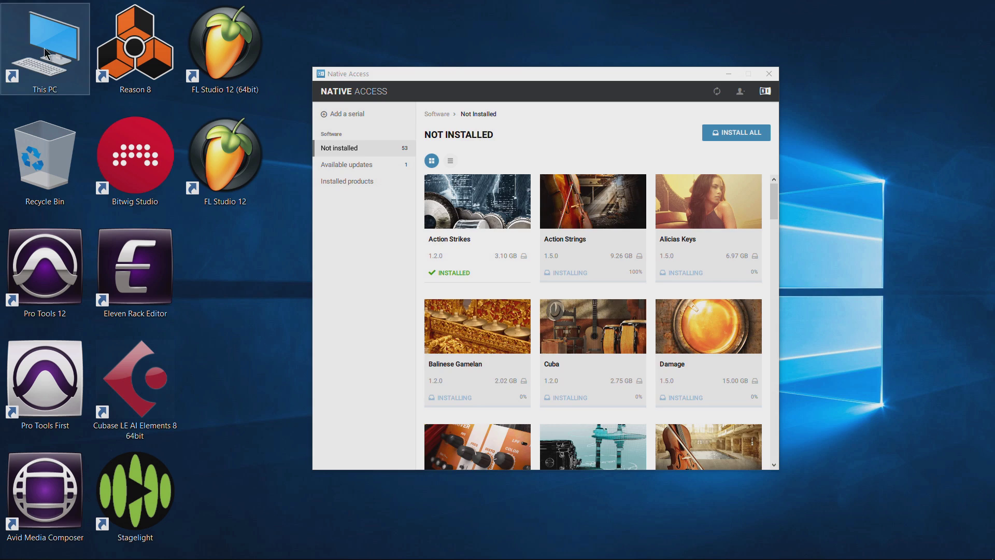
pyautogui.doubleClick(44, 46)
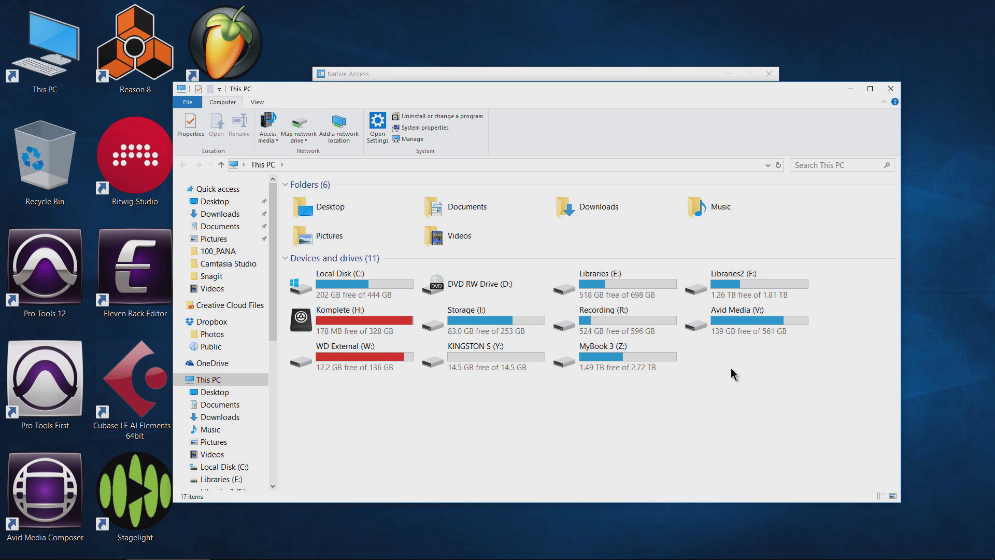
pyautogui.click(890, 88)
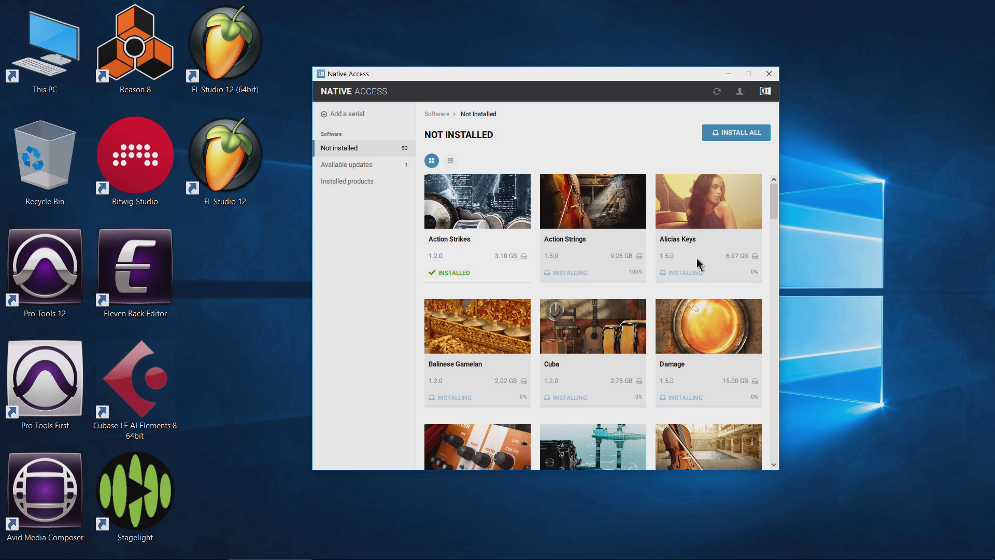
# Examine the installation progress of the first products in the Not Installed list, from Action Strikes to Evolve Mutations 2
pyautogui.scroll(-4, 680, 262)
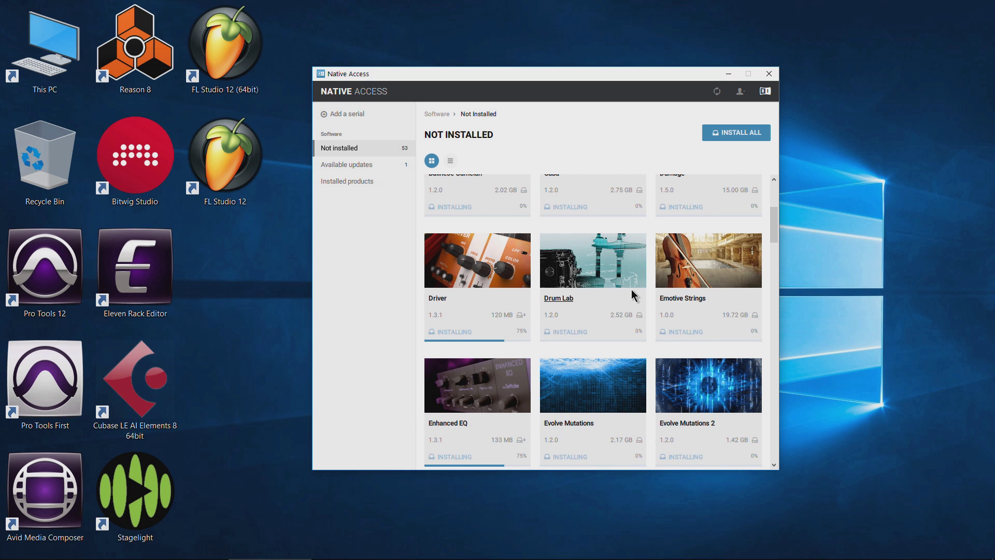
pyautogui.scroll(-3, 620, 266)
pyautogui.scroll(6, 605, 305)
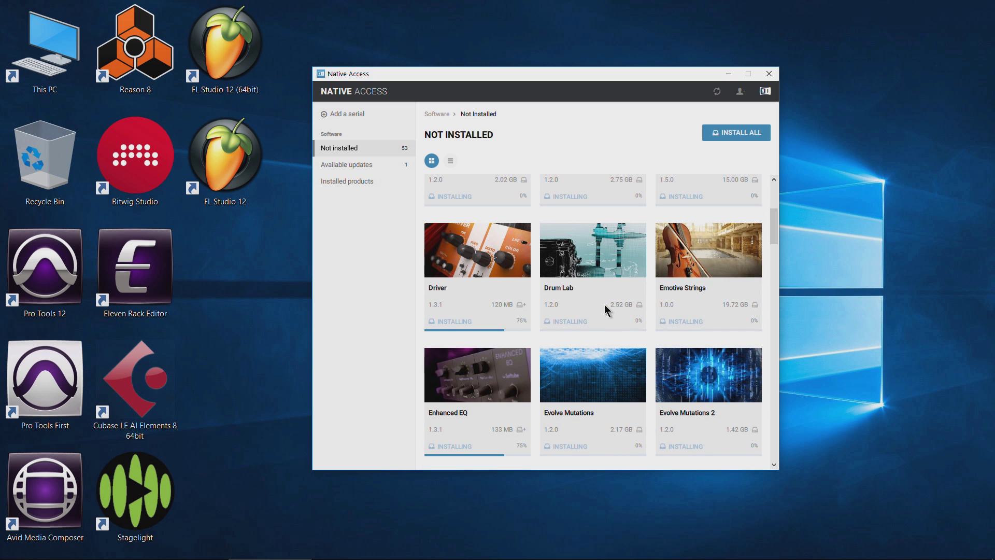
pyautogui.scroll(2, 604, 305)
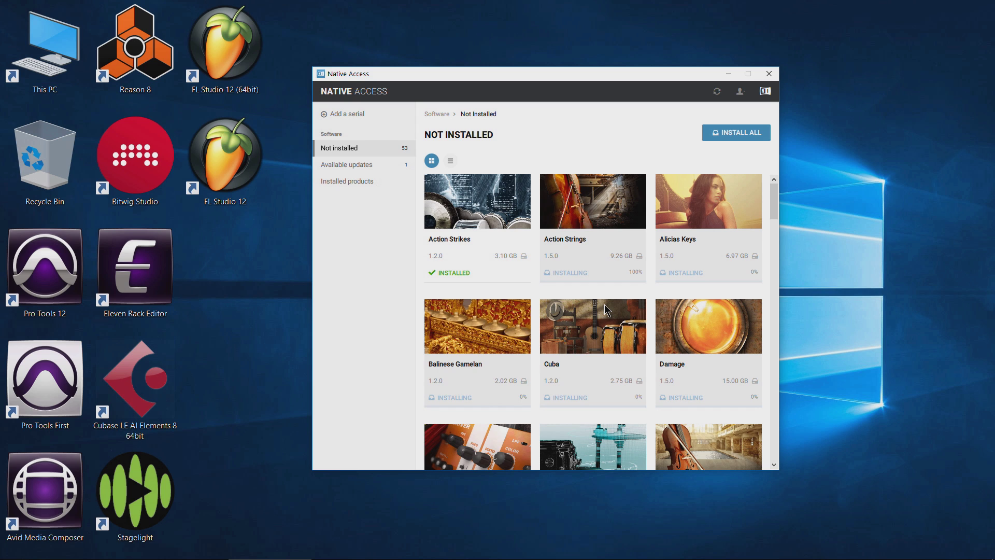
pyautogui.scroll(-2, 605, 306)
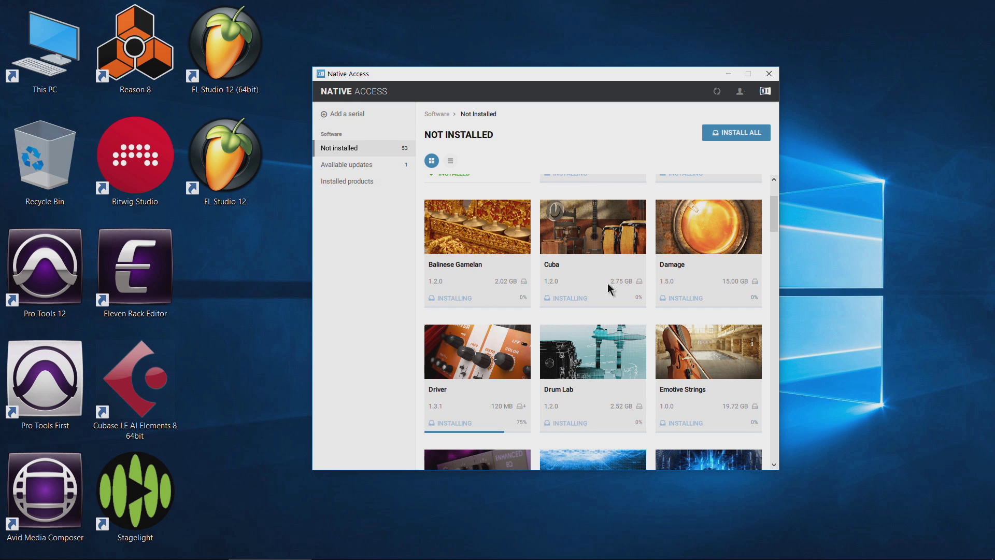
pyautogui.moveTo(586, 252)
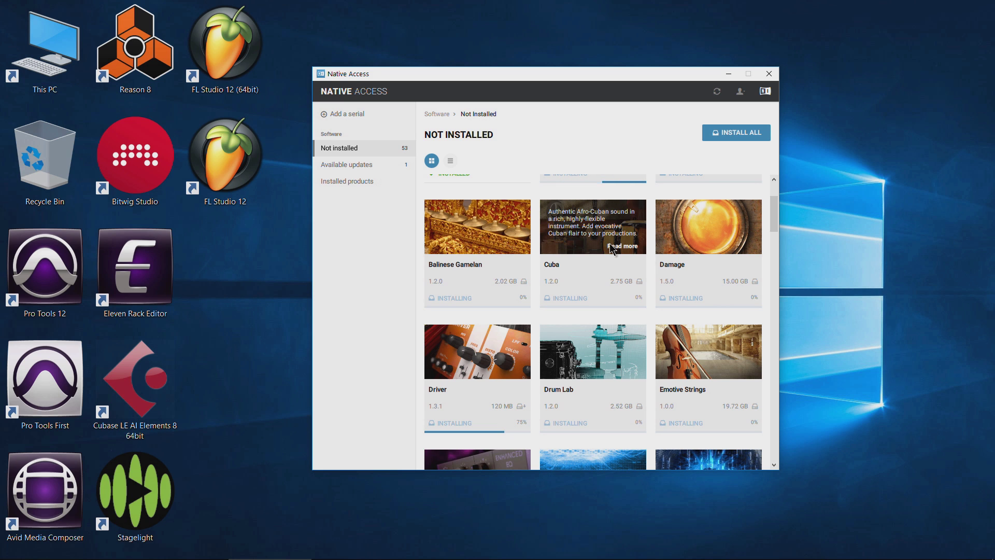
pyautogui.scroll(1, 573, 349)
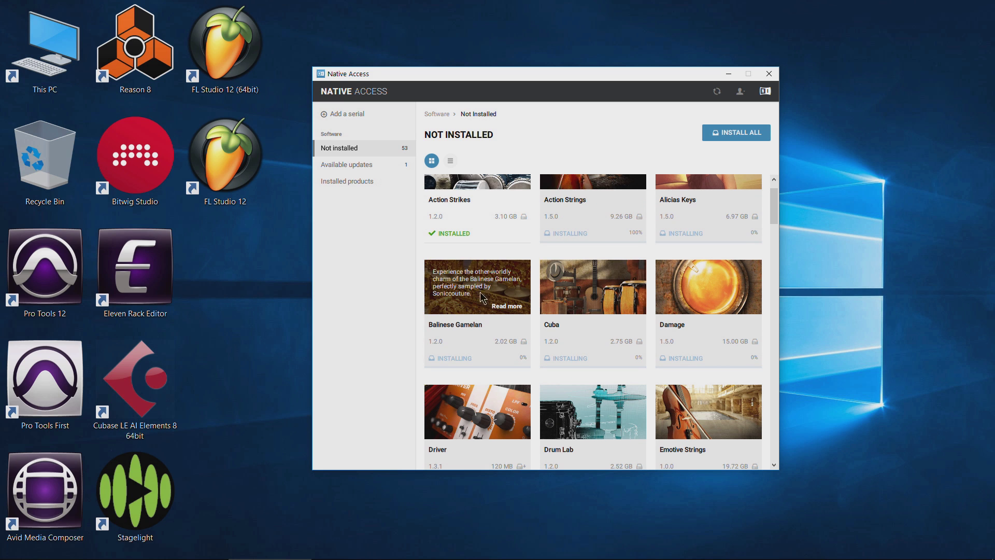
# Read the product descriptions of Damage and Flesh, closing each one after viewing
pyautogui.moveTo(606, 306)
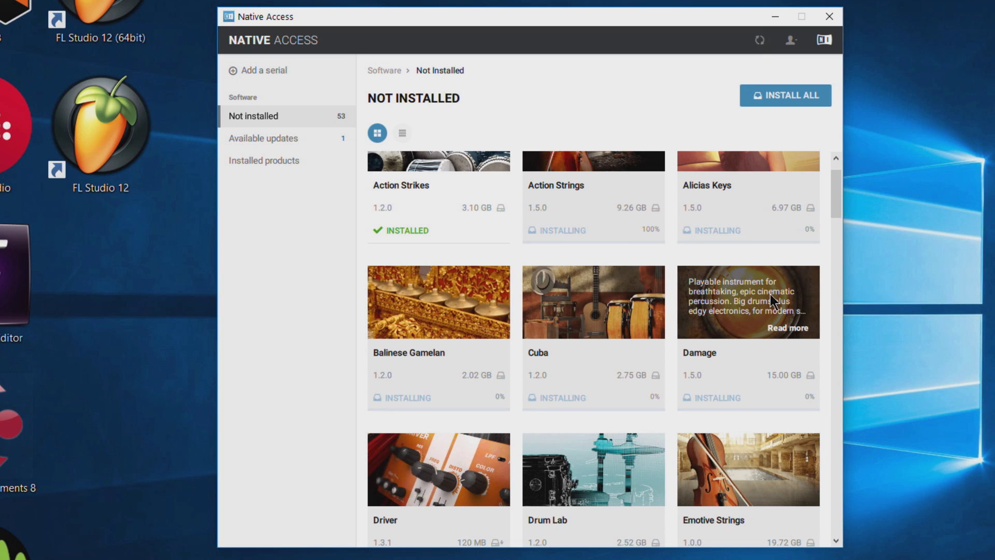
pyautogui.click(722, 293)
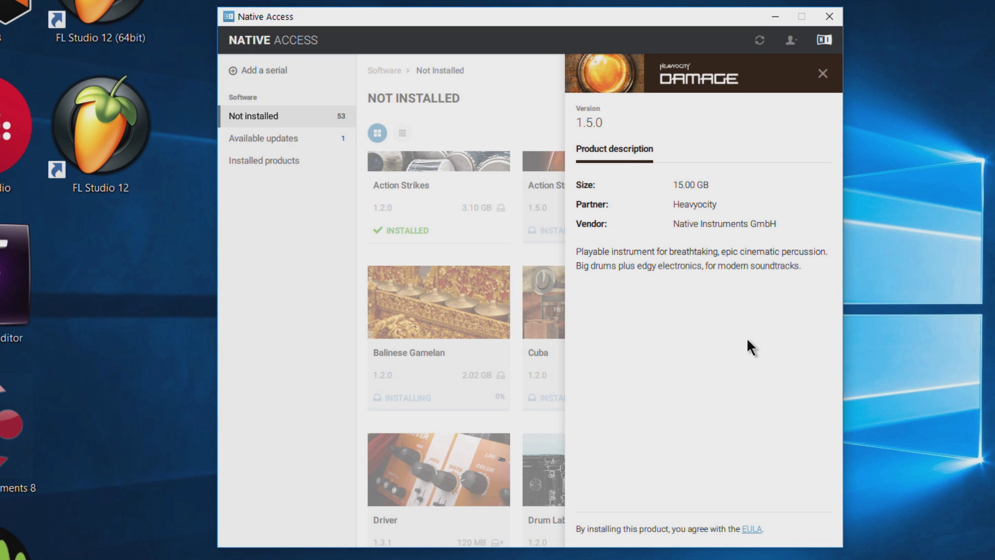
pyautogui.click(823, 74)
pyautogui.scroll(-2, 671, 323)
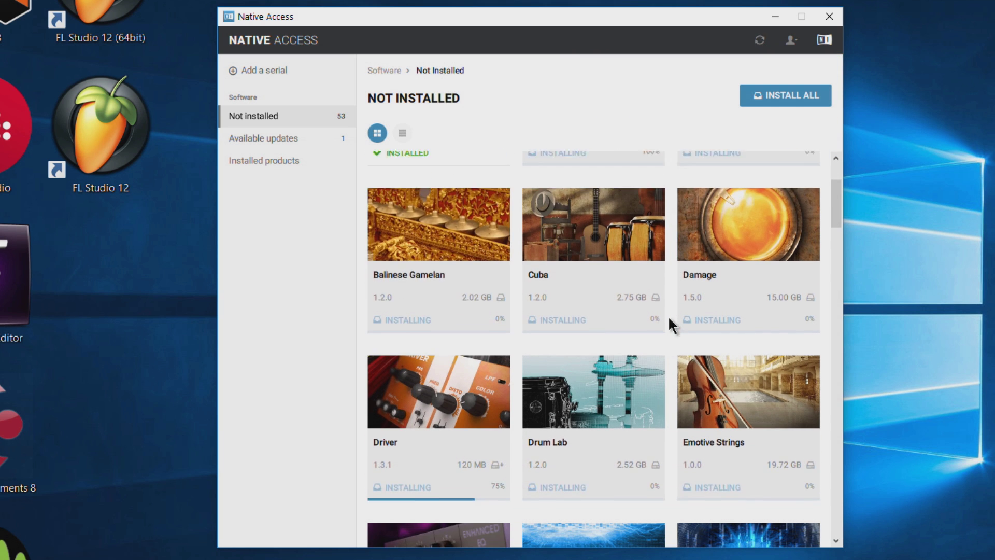
pyautogui.scroll(-4, 671, 324)
pyautogui.scroll(-6, 672, 324)
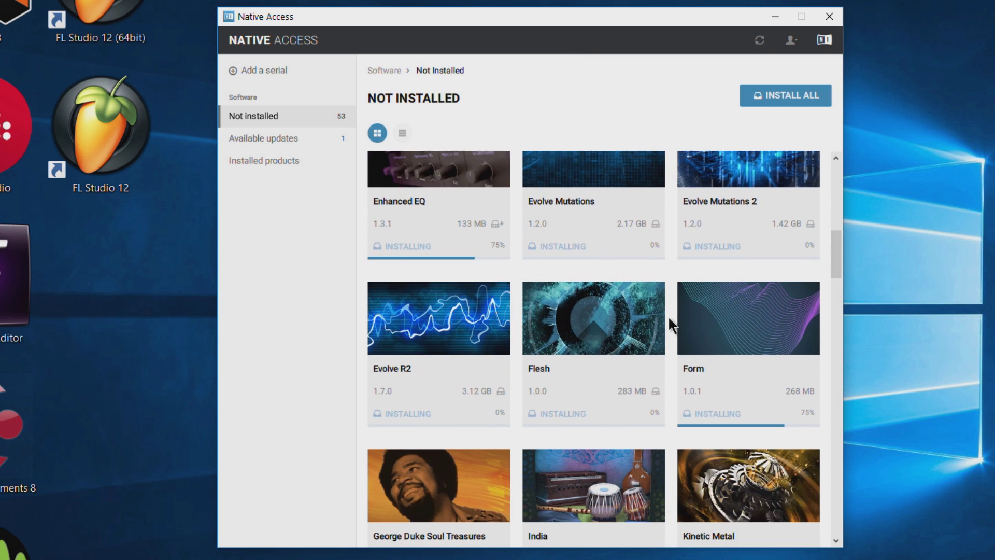
pyautogui.click(596, 321)
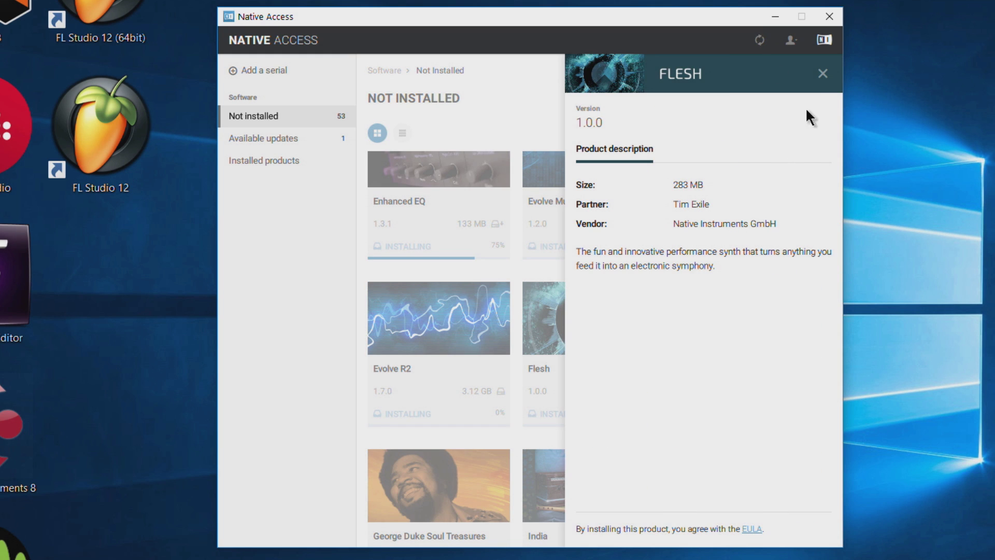
pyautogui.click(822, 76)
# Look further through the products being installed and read the update notes for Reaktor Blocks and RC 48
pyautogui.scroll(-5, 581, 313)
pyautogui.scroll(-1, 581, 313)
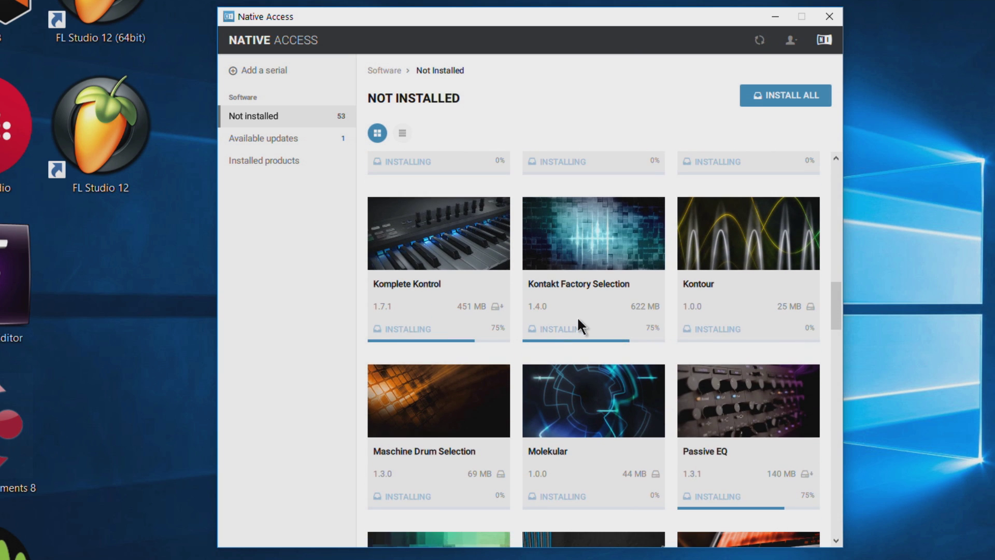
pyautogui.scroll(-8, 580, 326)
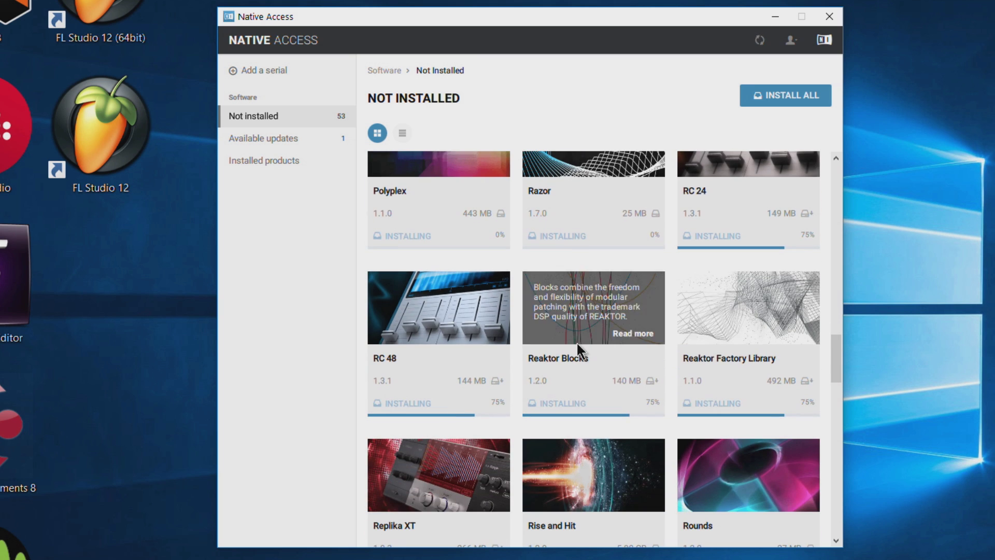
pyautogui.scroll(-1, 580, 353)
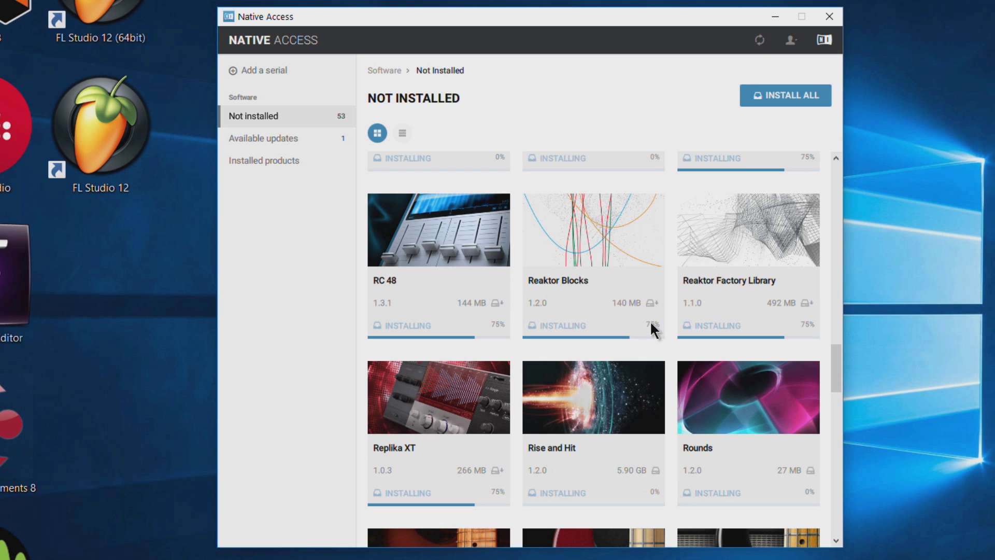
pyautogui.moveTo(653, 310)
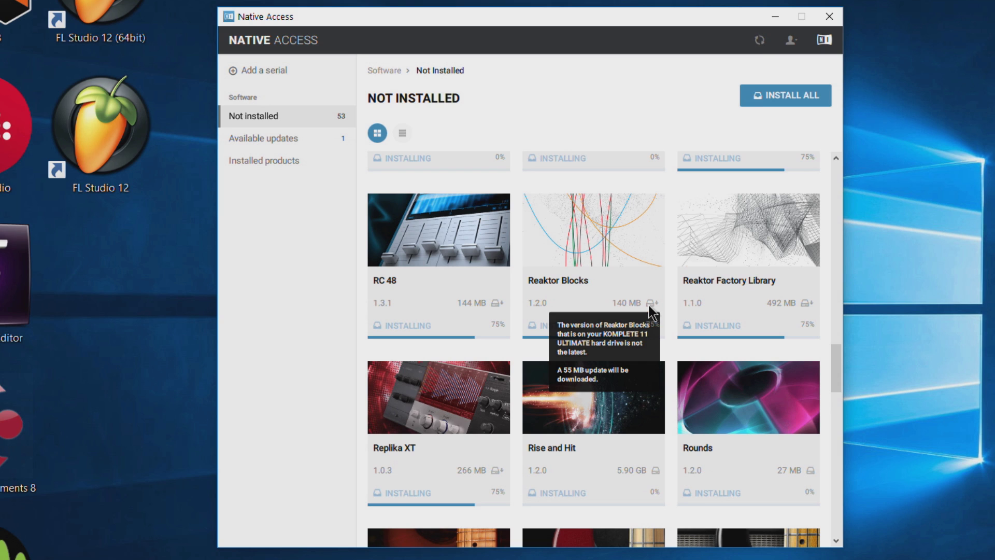
pyautogui.moveTo(499, 310)
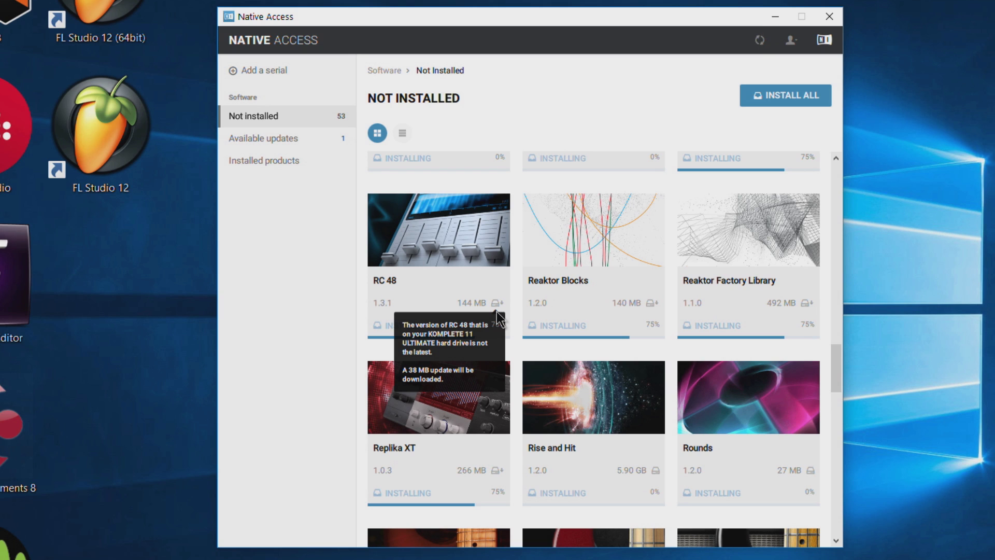
# View and close the Emotive Strings product description, then return to the start of the Not Installed list
pyautogui.scroll(15, 604, 449)
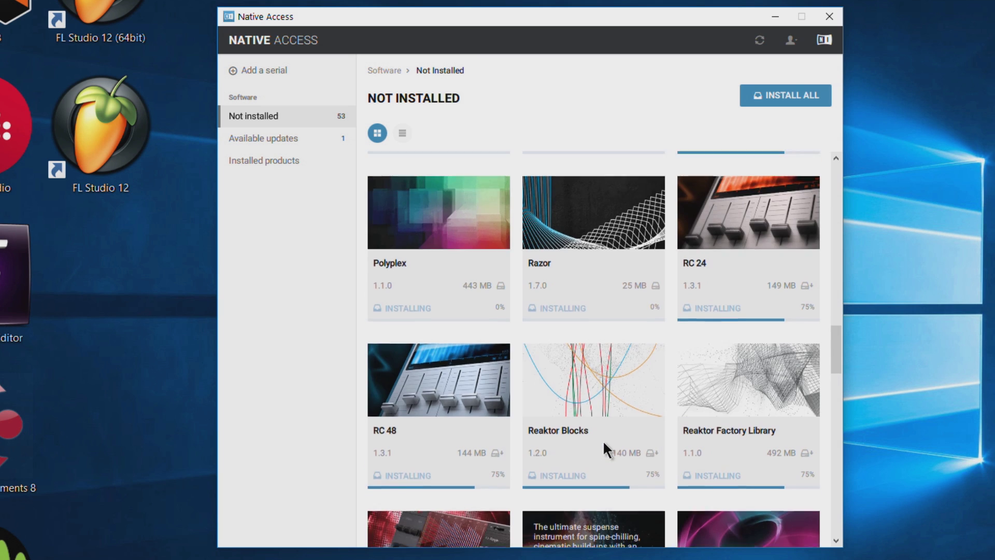
pyautogui.scroll(-1, 606, 449)
pyautogui.scroll(10, 615, 441)
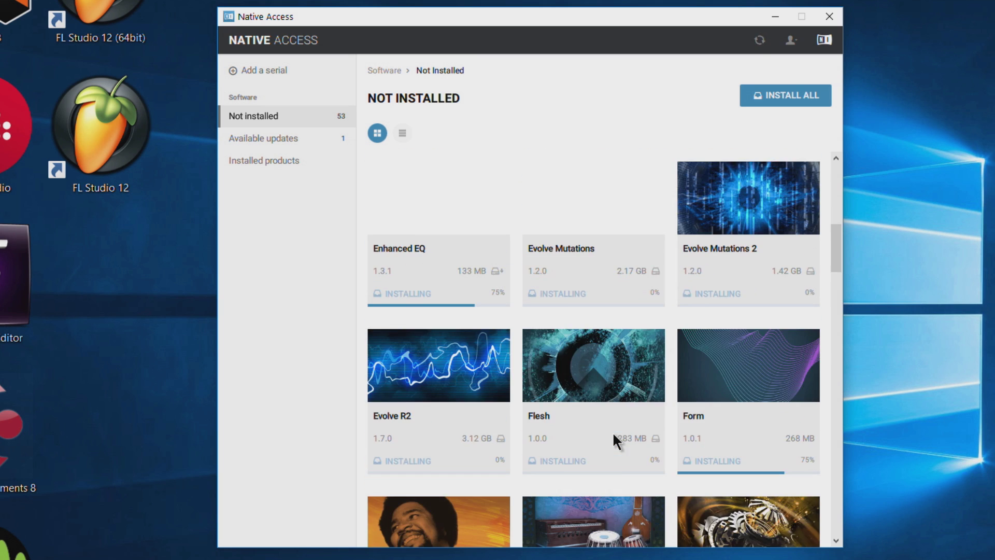
pyautogui.moveTo(657, 333)
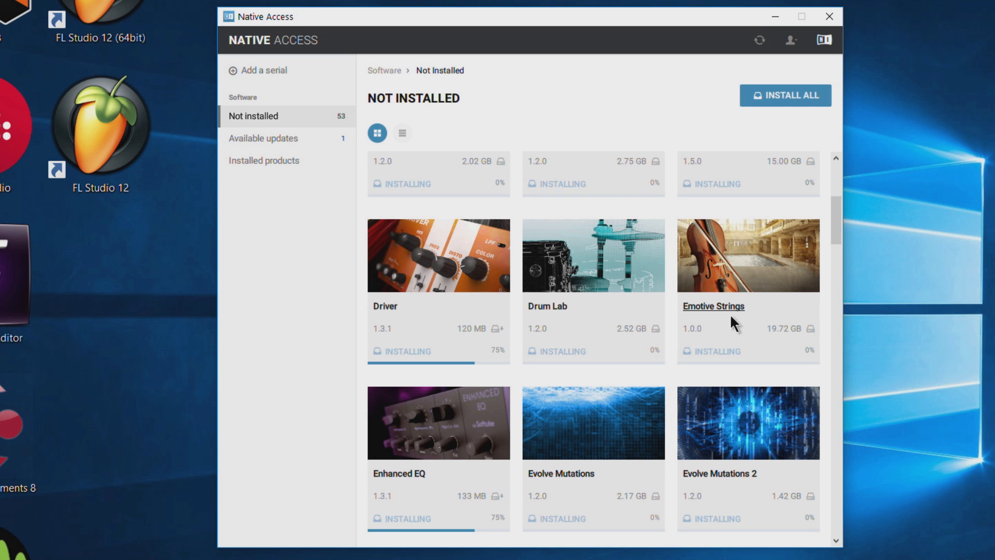
pyautogui.click(738, 262)
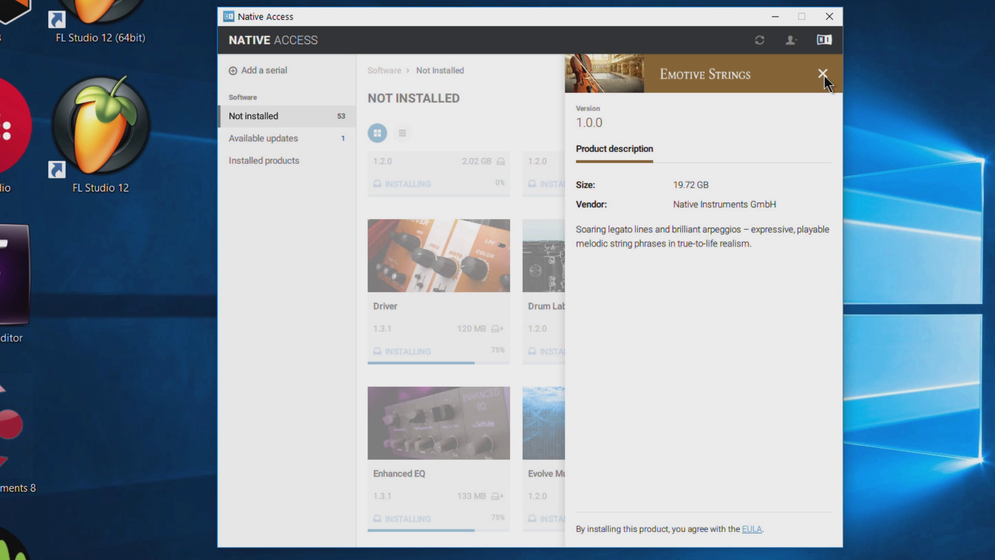
pyautogui.click(823, 74)
pyautogui.scroll(5, 549, 352)
pyautogui.moveTo(576, 355)
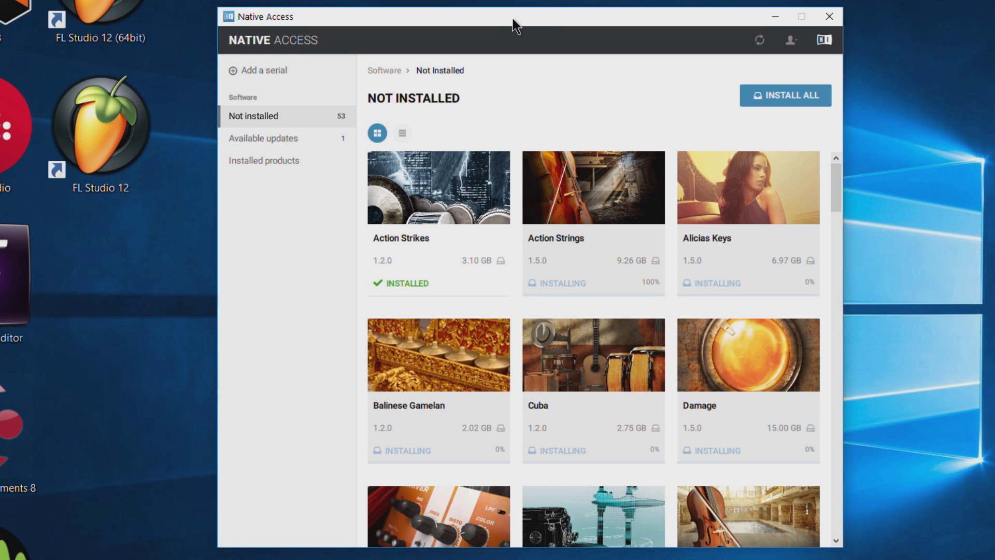
# Force the unresponsive Native Access program to close
pyautogui.moveTo(515, 25); pyautogui.dragTo(533, 25)
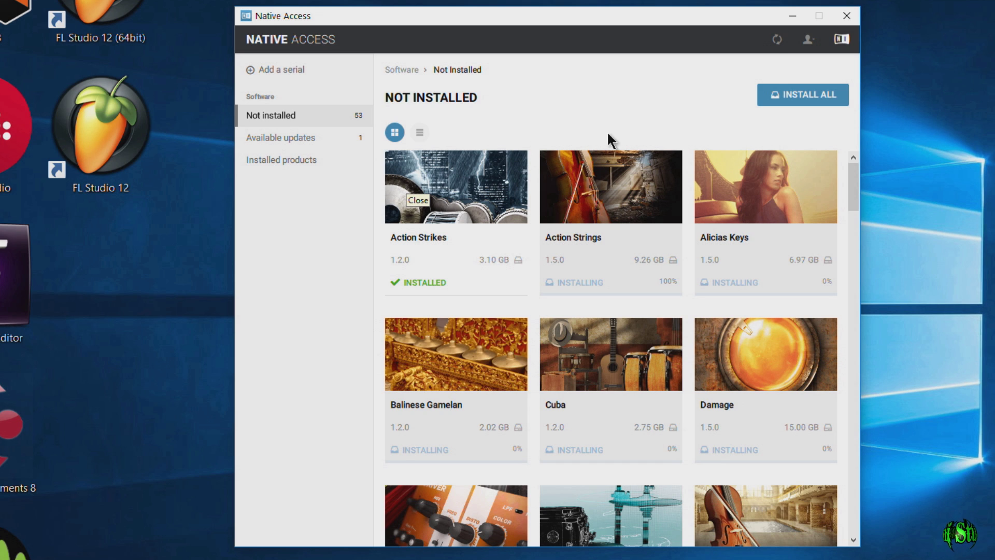
pyautogui.click(846, 16)
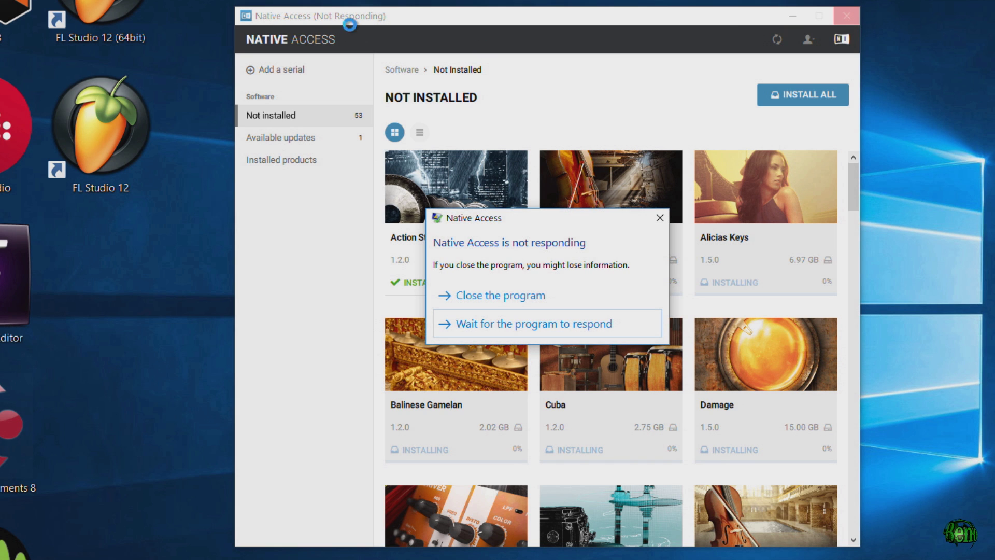
pyautogui.click(516, 297)
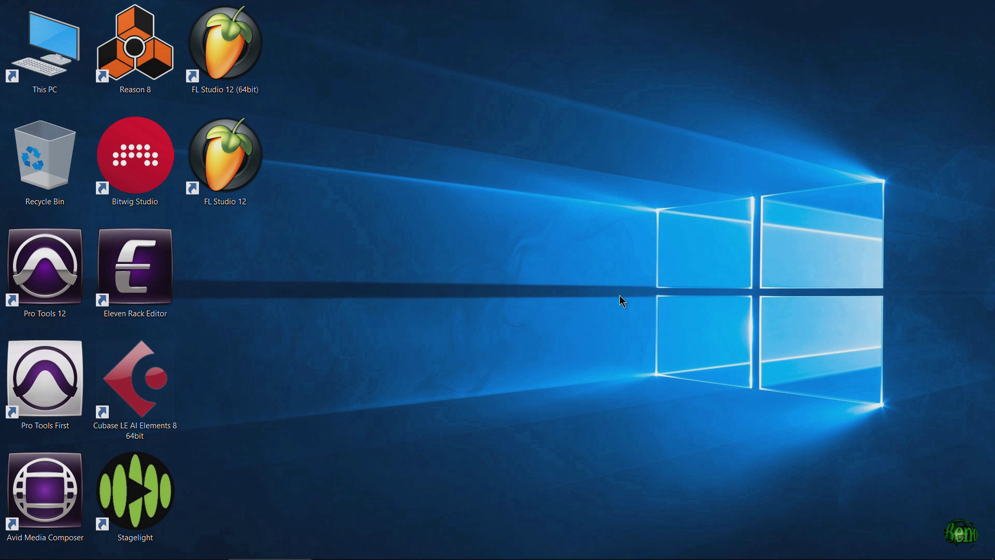
# Show the hidden items on the Komplete (H:) drive and open its data folder
pyautogui.doubleClick(65, 74)
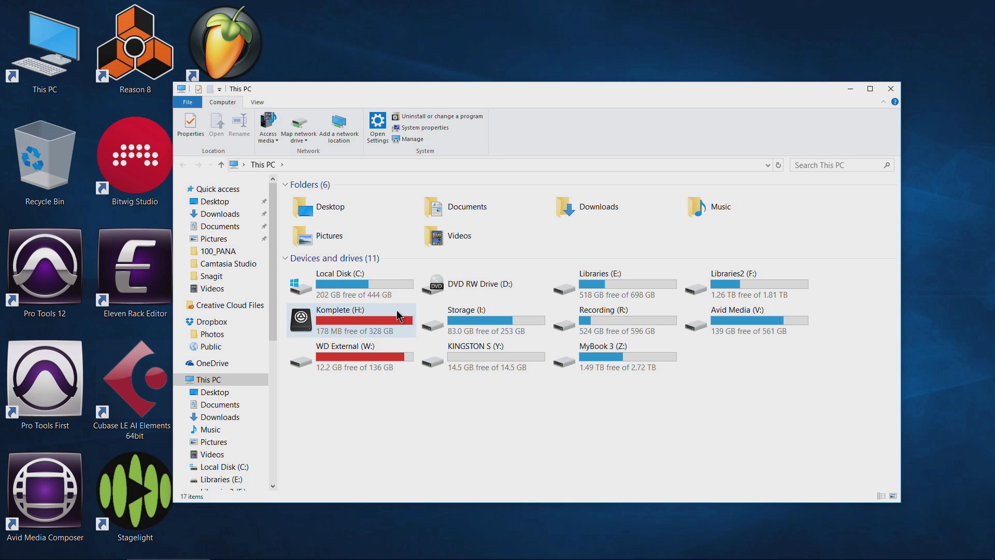
pyautogui.doubleClick(342, 322)
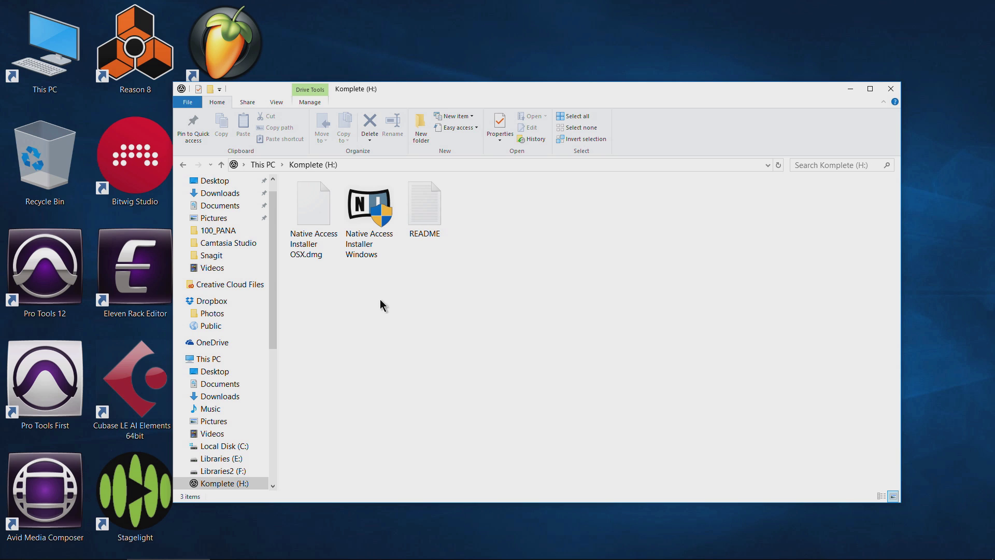
pyautogui.click(279, 103)
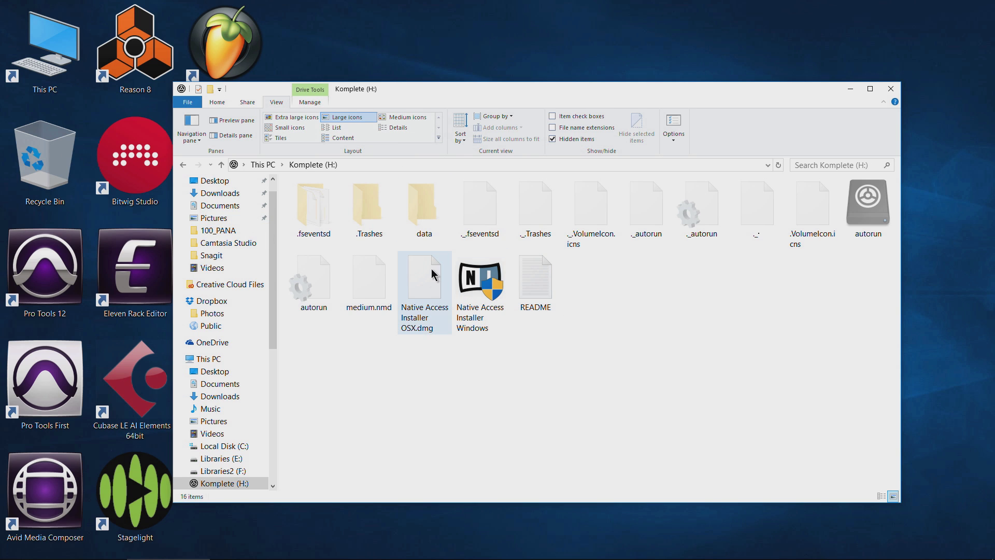
pyautogui.doubleClick(422, 207)
pyautogui.moveTo(434, 97); pyautogui.dragTo(405, 70)
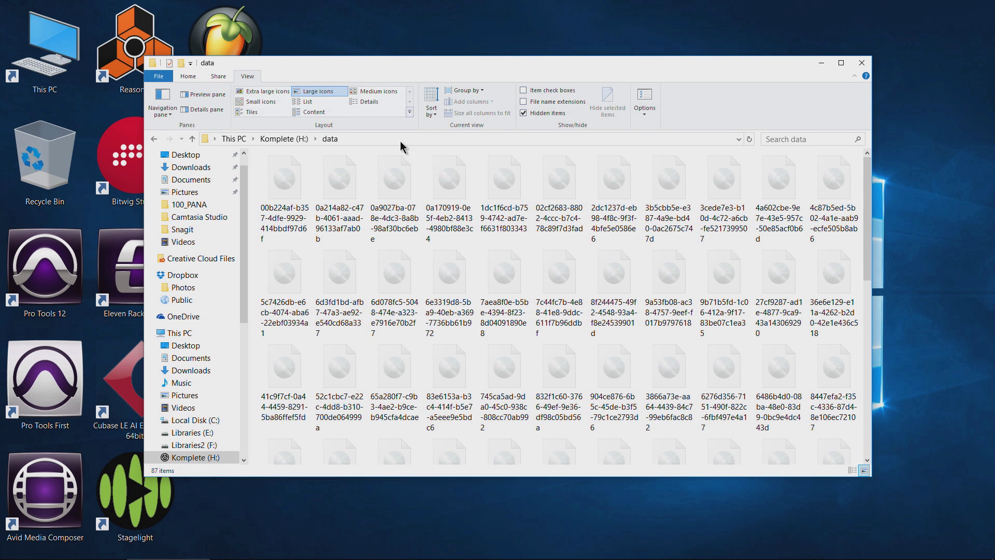
# Mount the disc image 6d3fd1bd-afb7-47a3-ae92-e540cd68a337 from the data folder
pyautogui.click(452, 277)
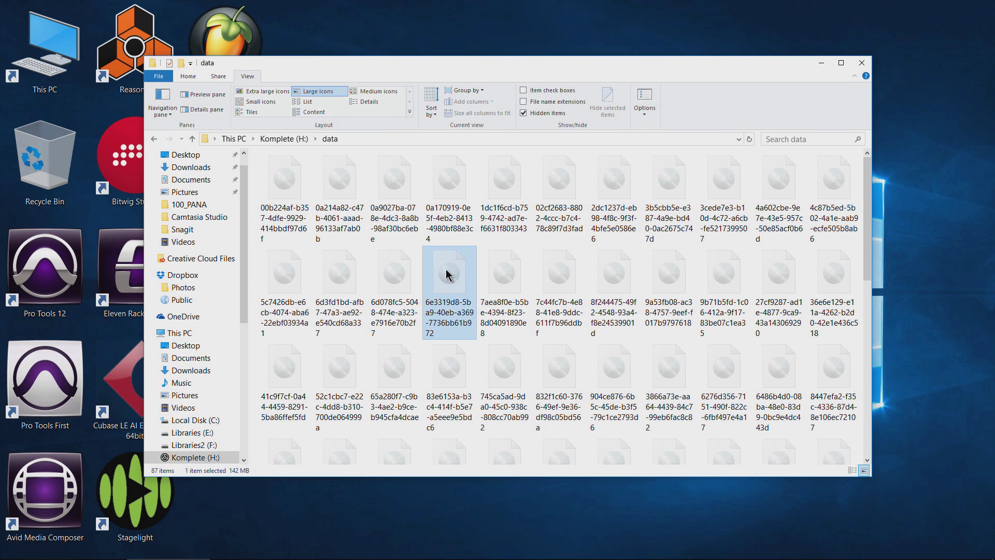
pyautogui.rightClick(452, 279)
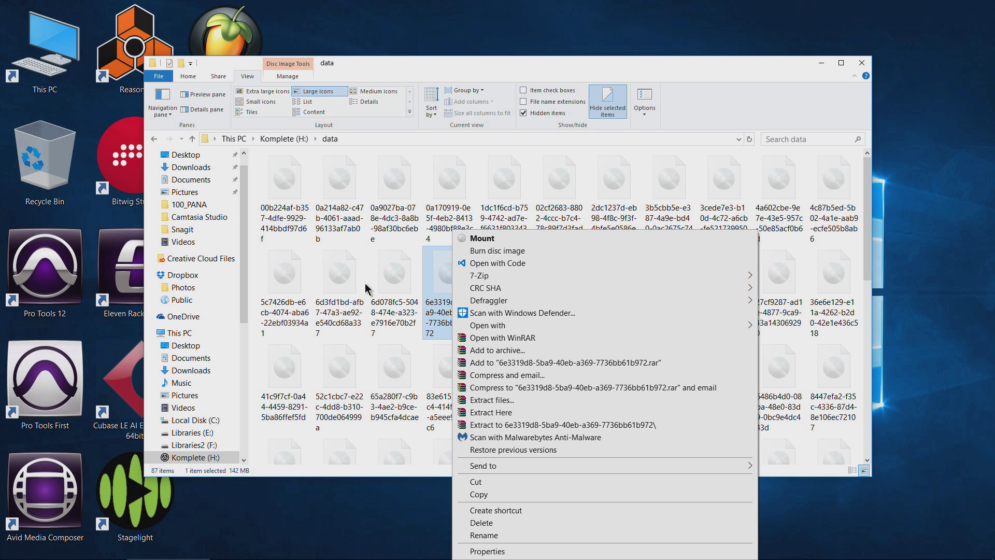
pyautogui.rightClick(342, 288)
pyautogui.click(383, 239)
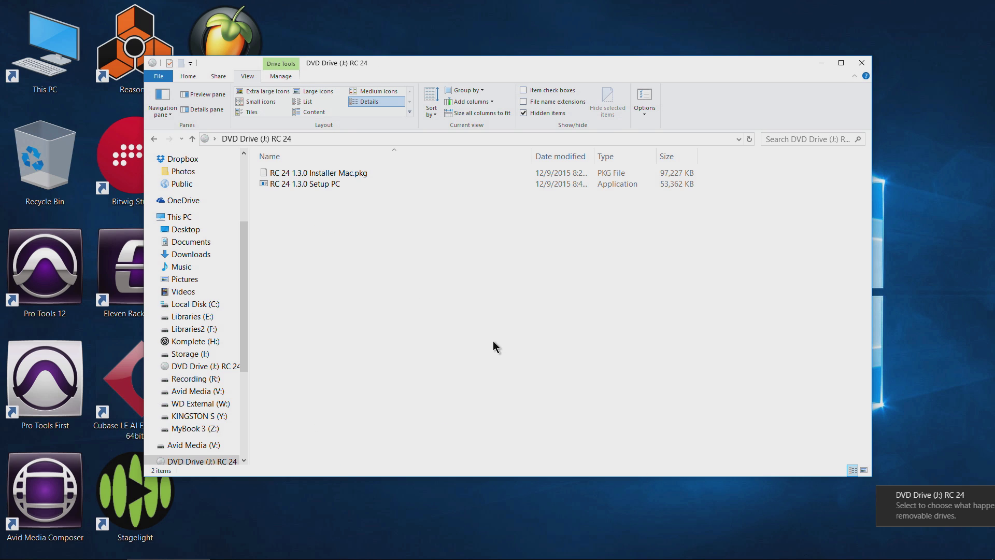
# Close the open folder windows and eject the mounted RC 24 disc image from DVD Drive (J:)
pyautogui.doubleClick(44, 47)
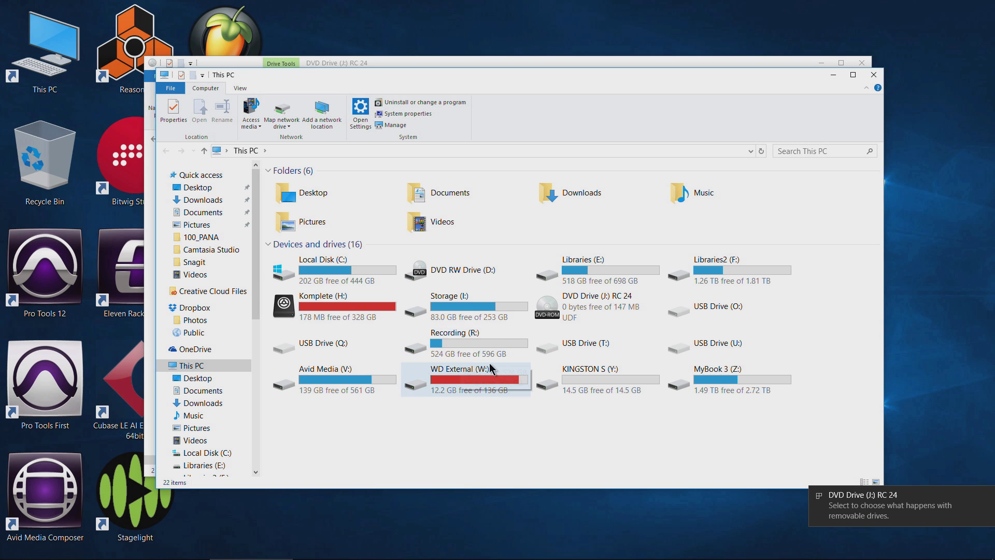
pyautogui.click(874, 76)
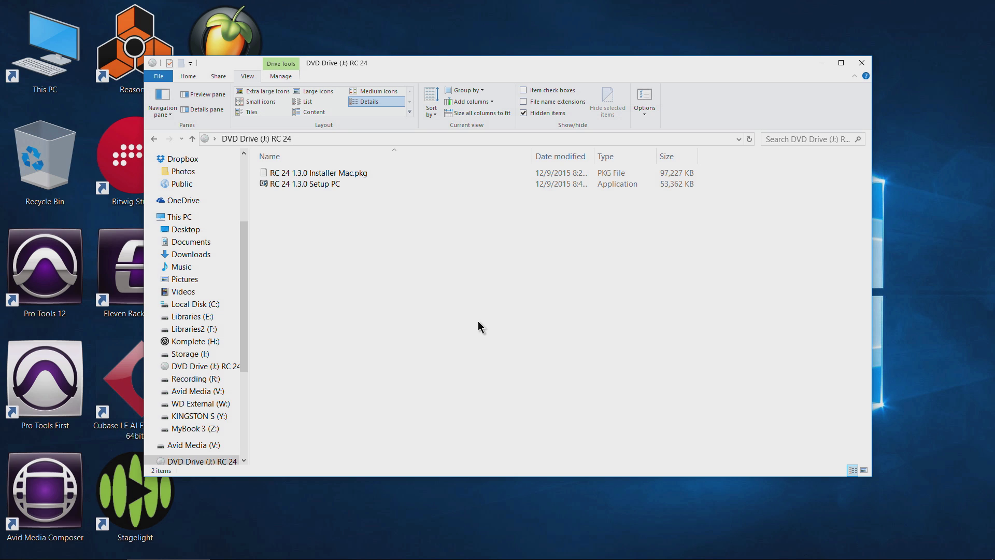
pyautogui.click(860, 62)
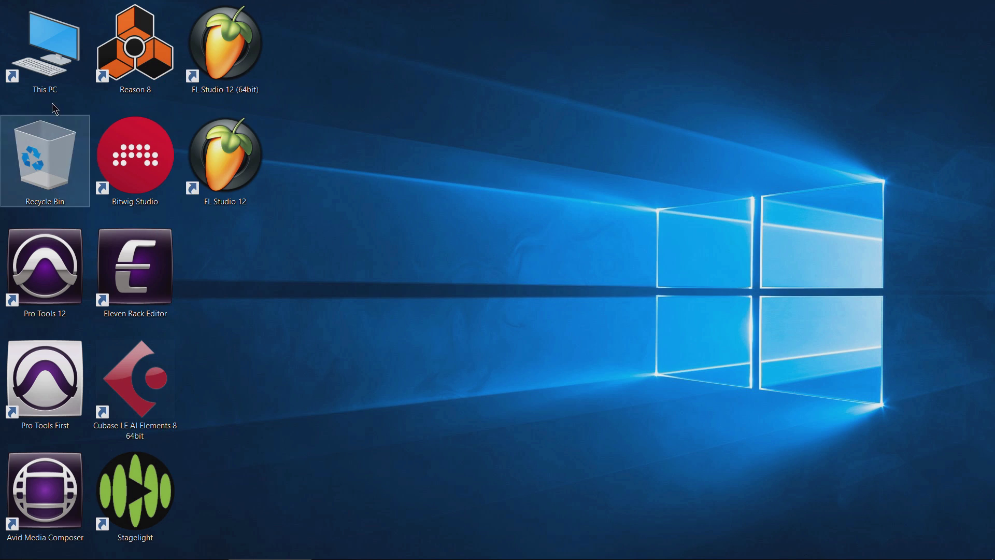
pyautogui.doubleClick(29, 41)
pyautogui.rightClick(594, 297)
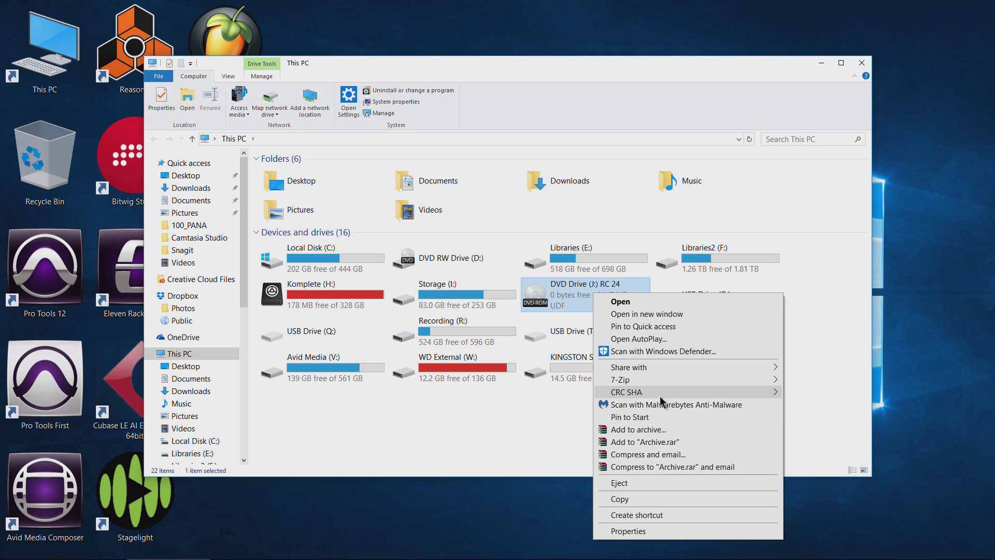
pyautogui.click(619, 483)
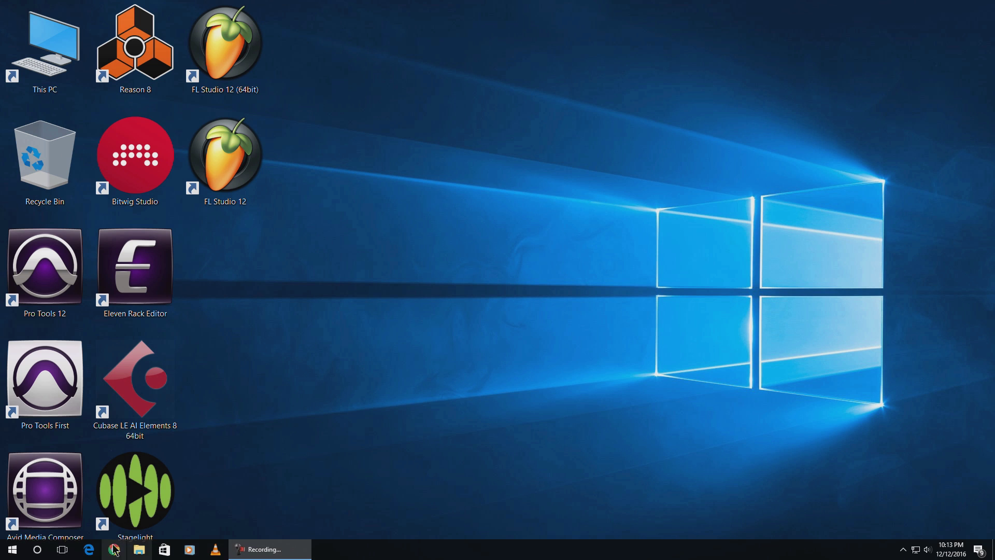
# Launch Native Access from the Native Instruments program group and show the products that are not installed
pyautogui.click(15, 551)
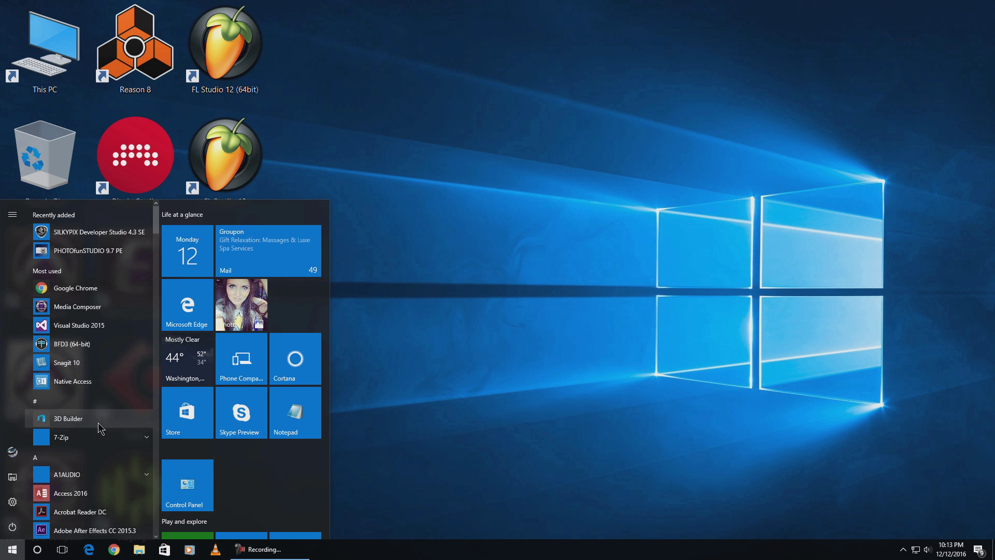
pyautogui.scroll(-5, 93, 409)
pyautogui.click(47, 240)
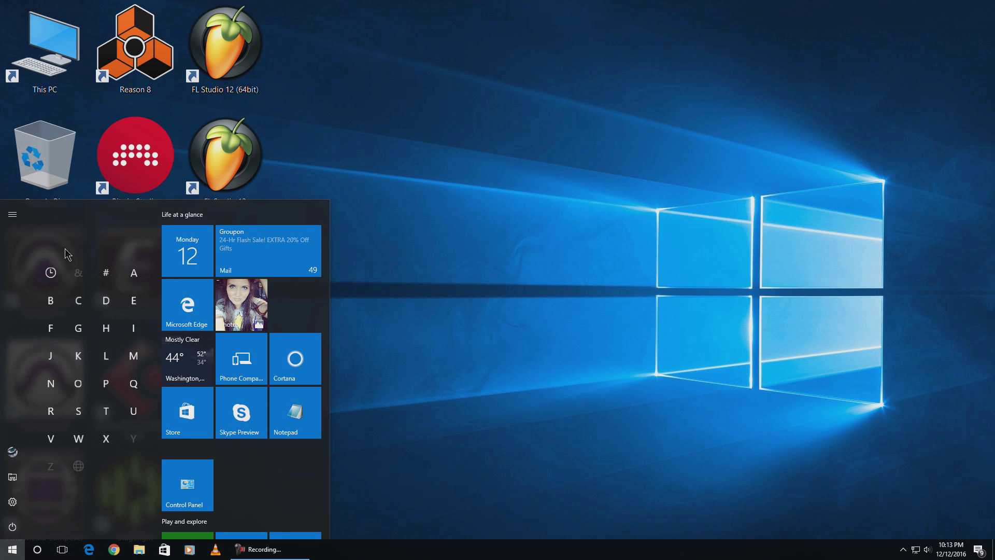
pyautogui.click(66, 388)
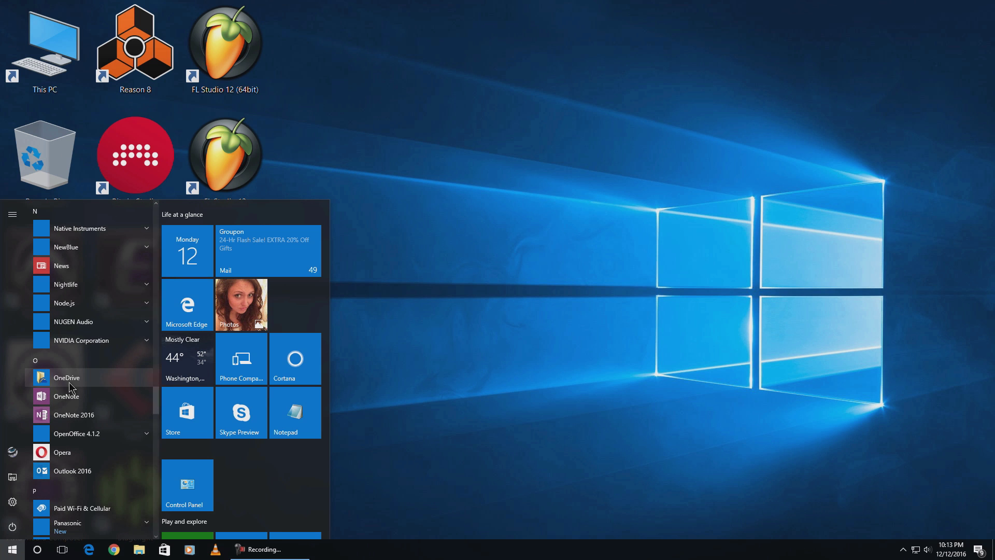
pyautogui.scroll(-10, 98, 361)
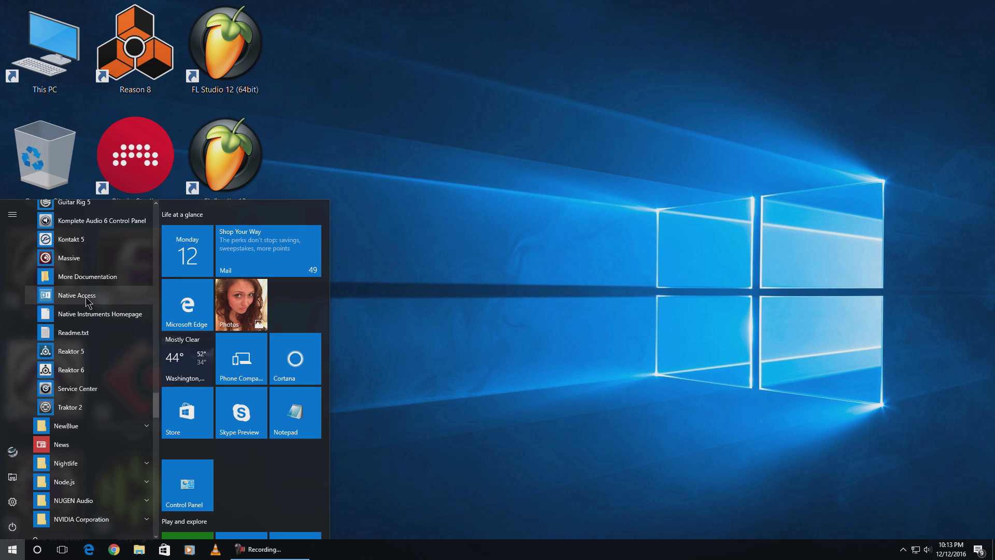
pyautogui.click(490, 324)
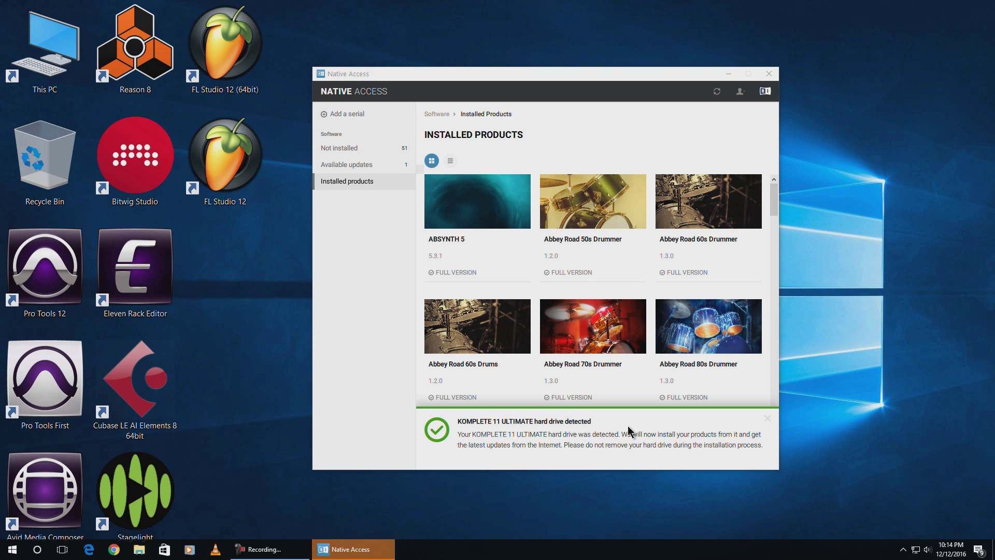
pyautogui.moveTo(490, 75); pyautogui.dragTo(496, 66)
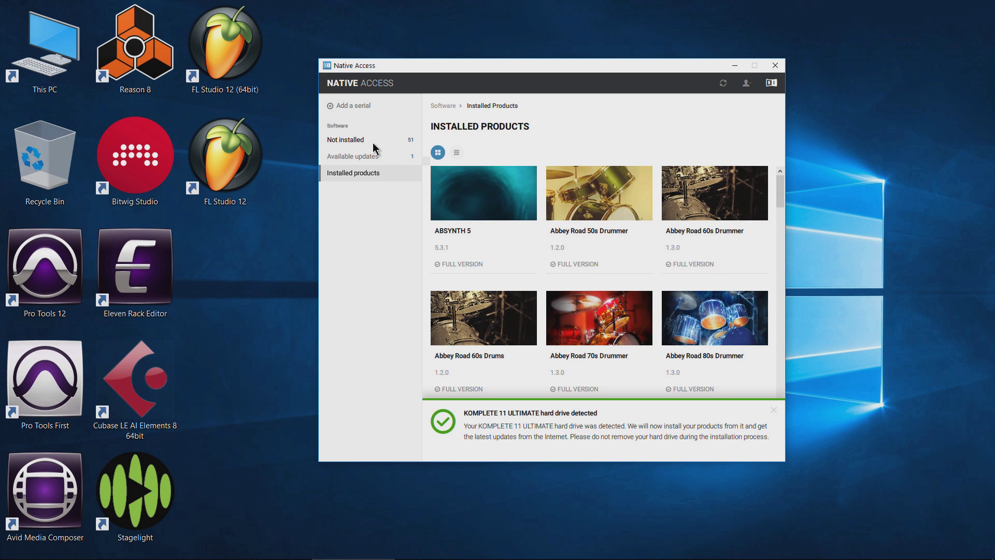
pyautogui.click(365, 140)
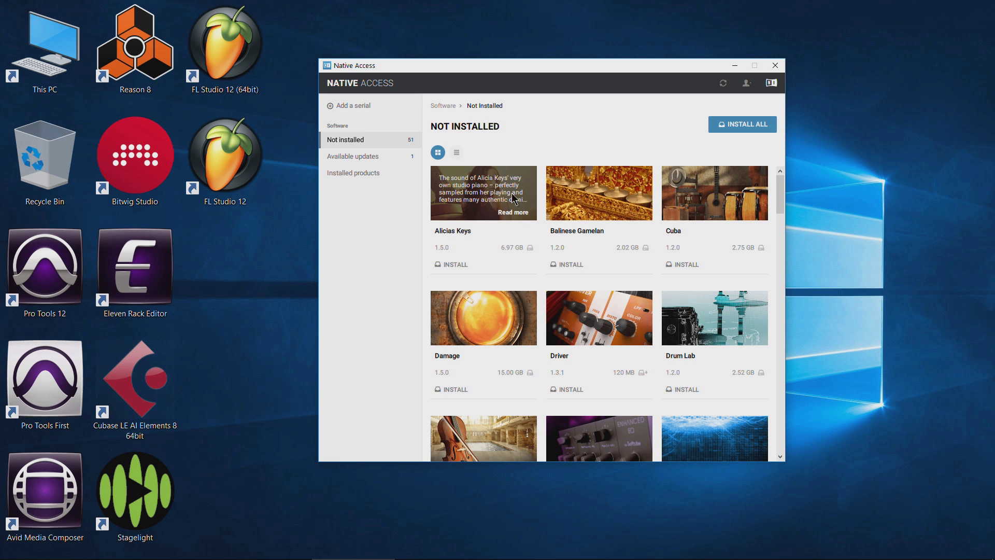
# Preview the Not Installed products as a list, return to the grid view, and install Alicias Keys
pyautogui.moveTo(595, 209)
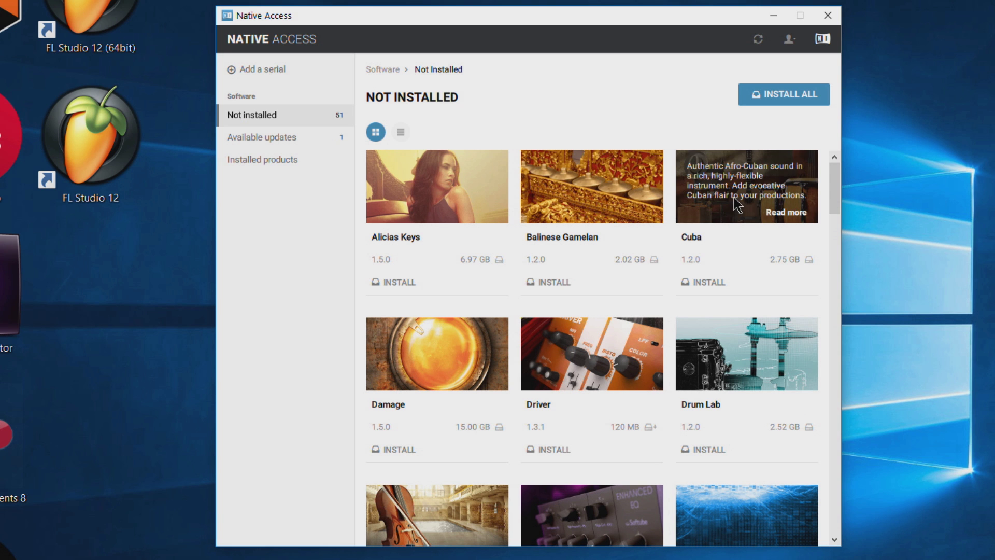
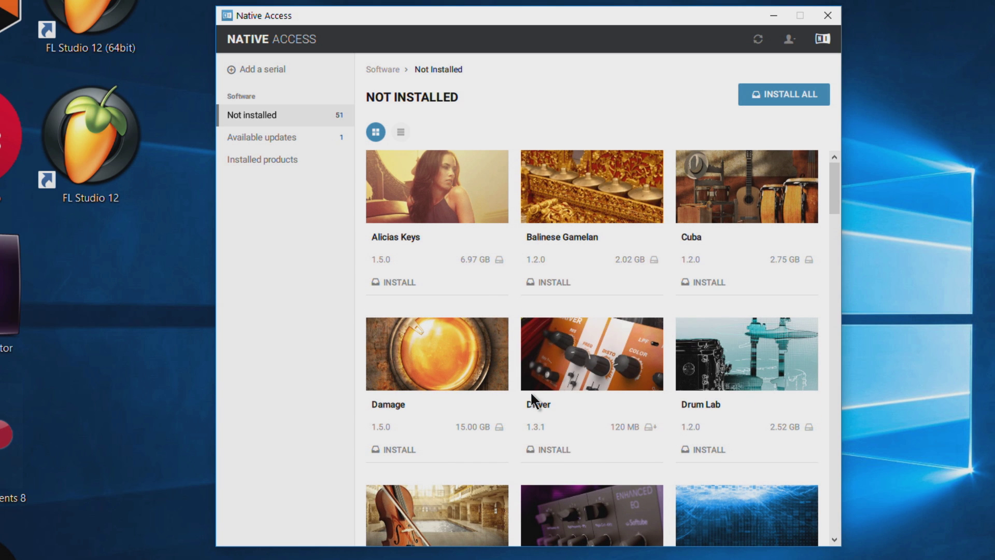
pyautogui.click(401, 132)
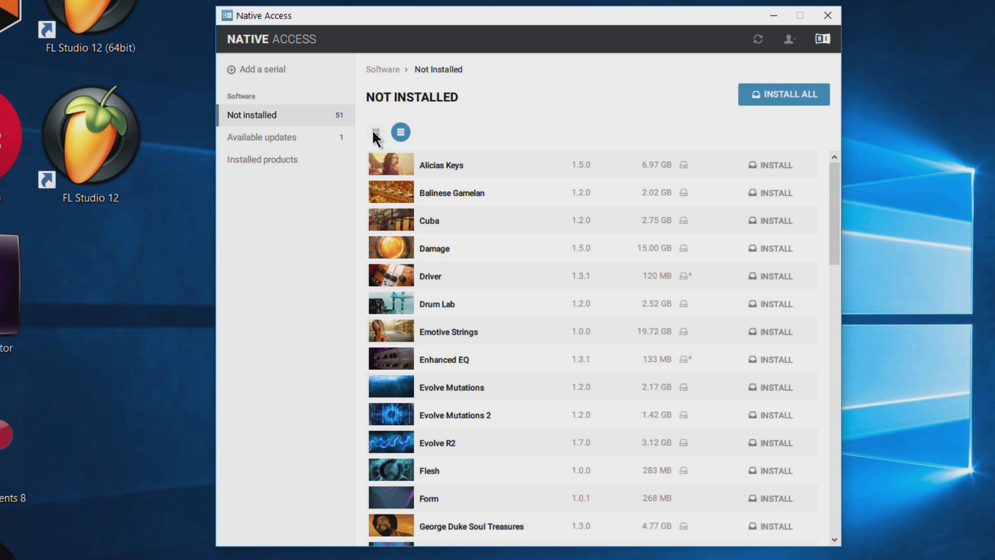
pyautogui.click(375, 132)
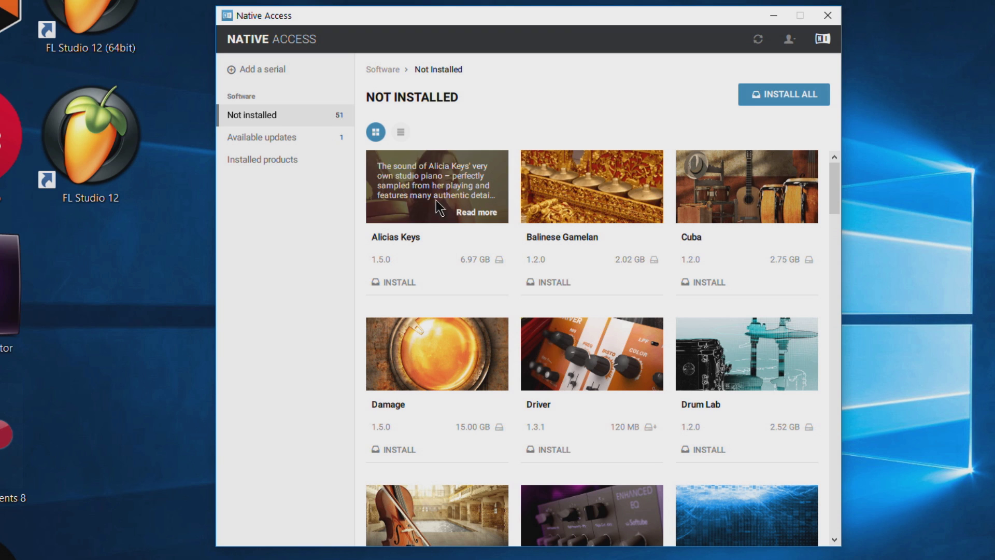
pyautogui.click(399, 284)
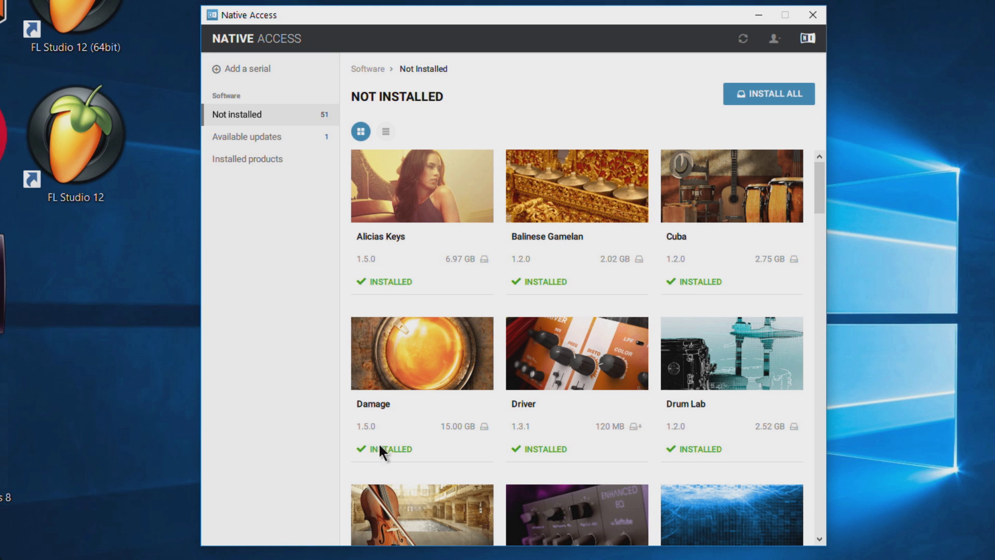
# Review the installation status of the products throughout the Not Installed list, then return to its start
pyautogui.scroll(-3, 510, 290)
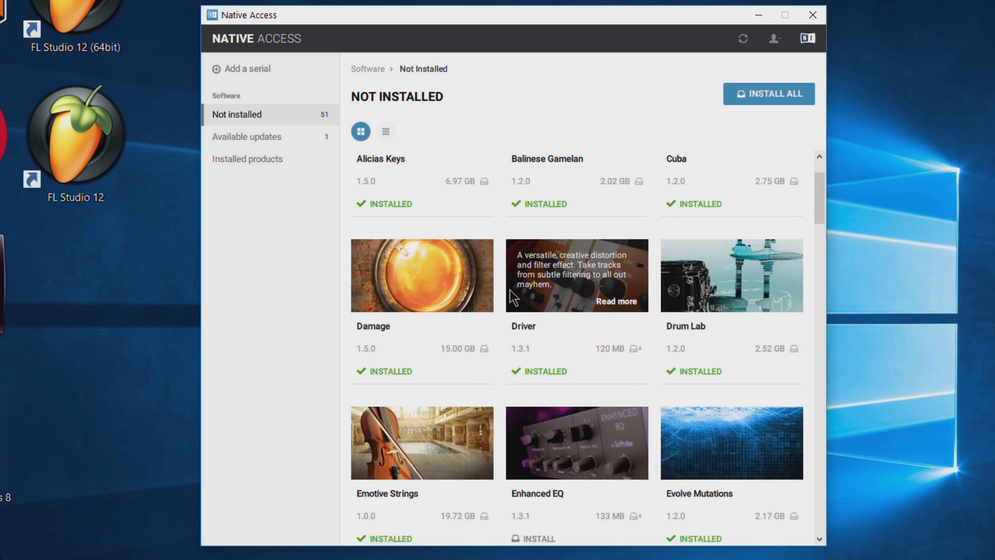
pyautogui.scroll(3, 466, 306)
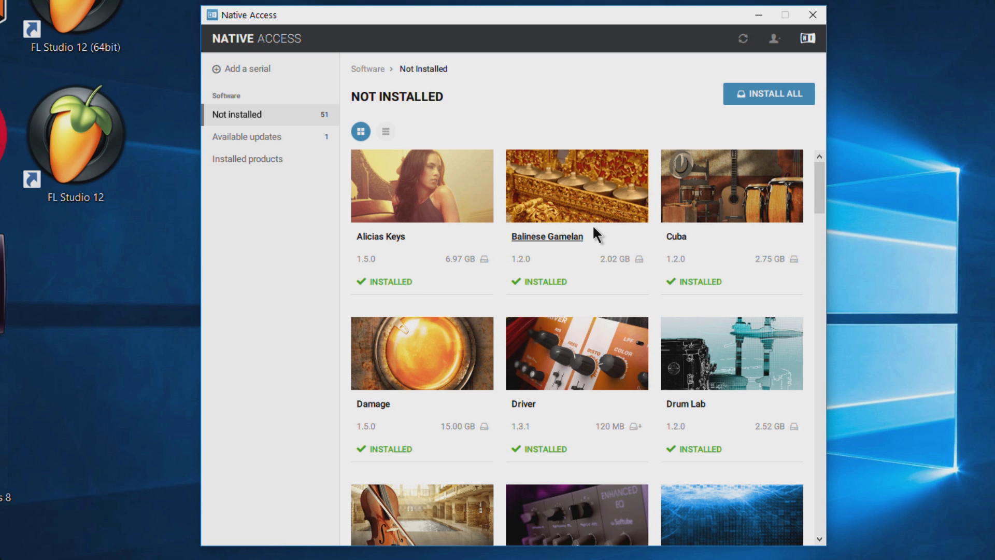
pyautogui.scroll(-10, 590, 238)
pyautogui.scroll(-15, 583, 257)
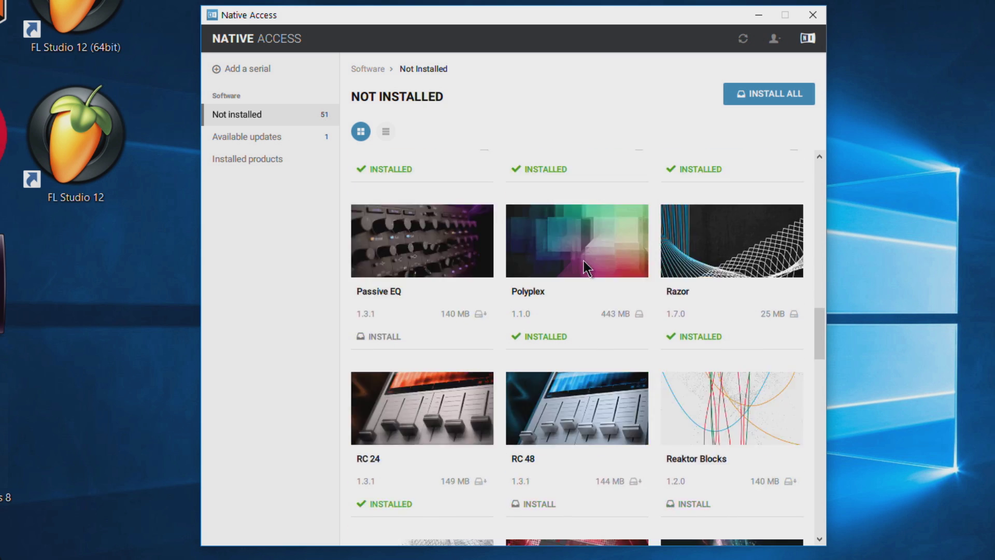
pyautogui.scroll(-6, 583, 258)
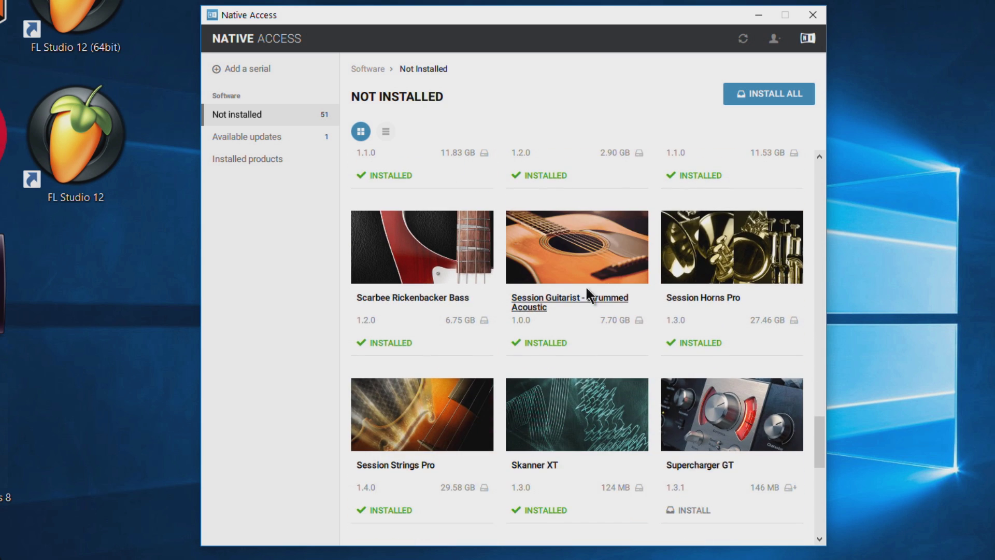
pyautogui.scroll(6, 578, 341)
pyautogui.scroll(1, 578, 341)
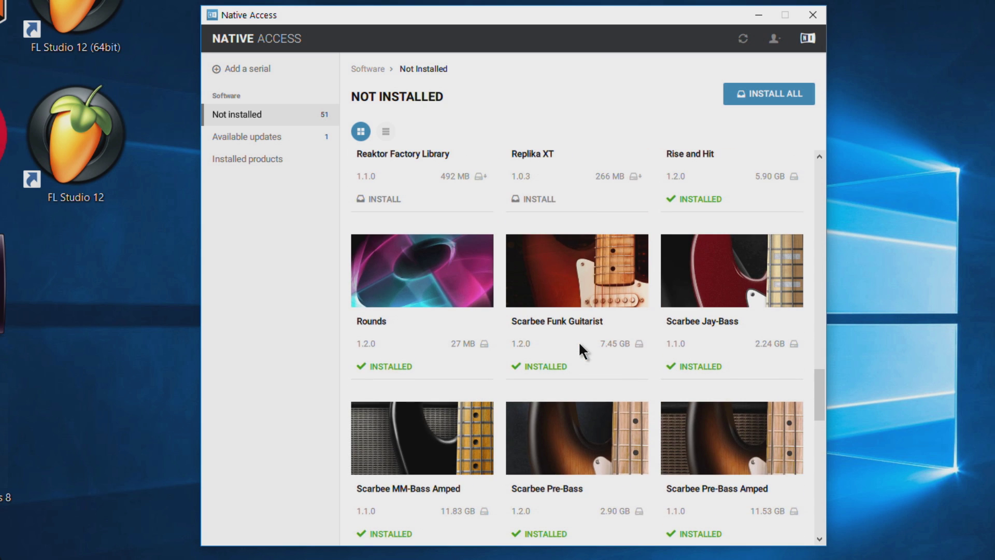
pyautogui.scroll(-5, 578, 341)
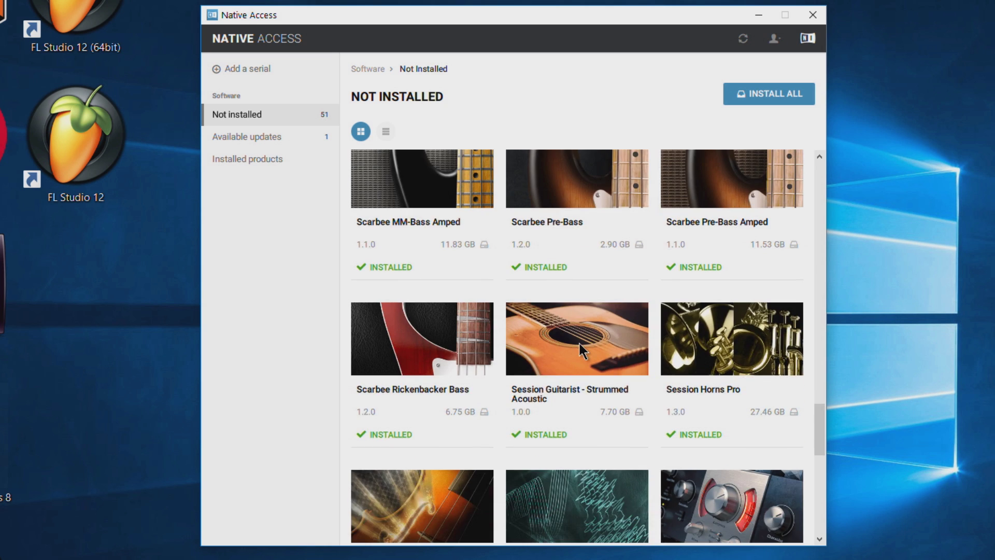
pyautogui.scroll(20, 579, 341)
pyautogui.scroll(20, 578, 343)
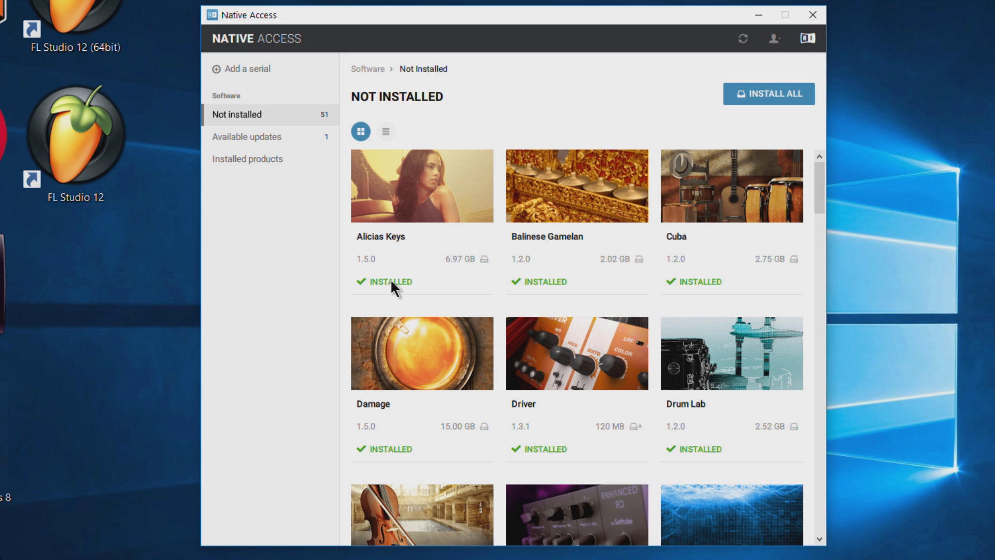
# Check the installation source details for Alicias Keys, Balinese Gamelan, Enhanced EQ and Session Guitarist - Strummed Acoustic
pyautogui.moveTo(483, 260)
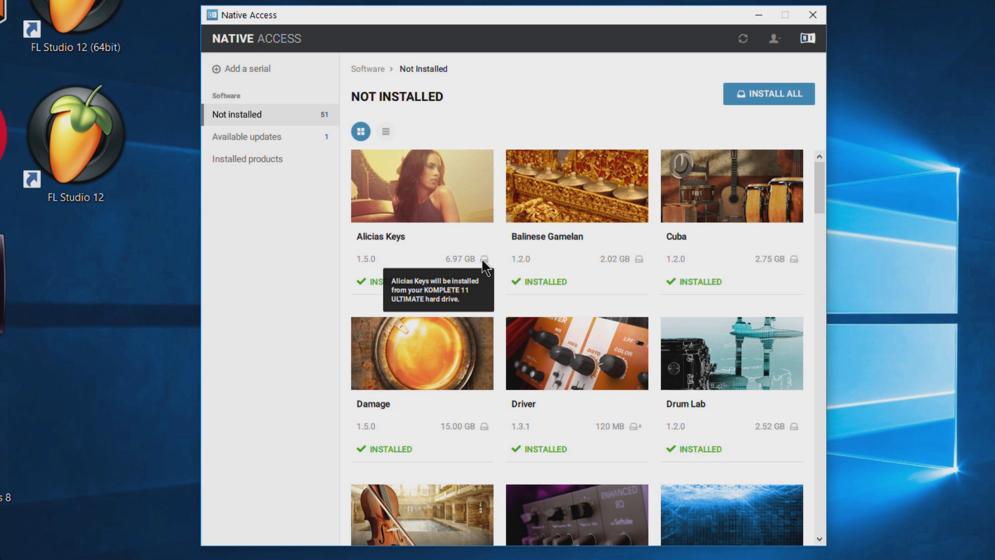
pyautogui.moveTo(641, 265)
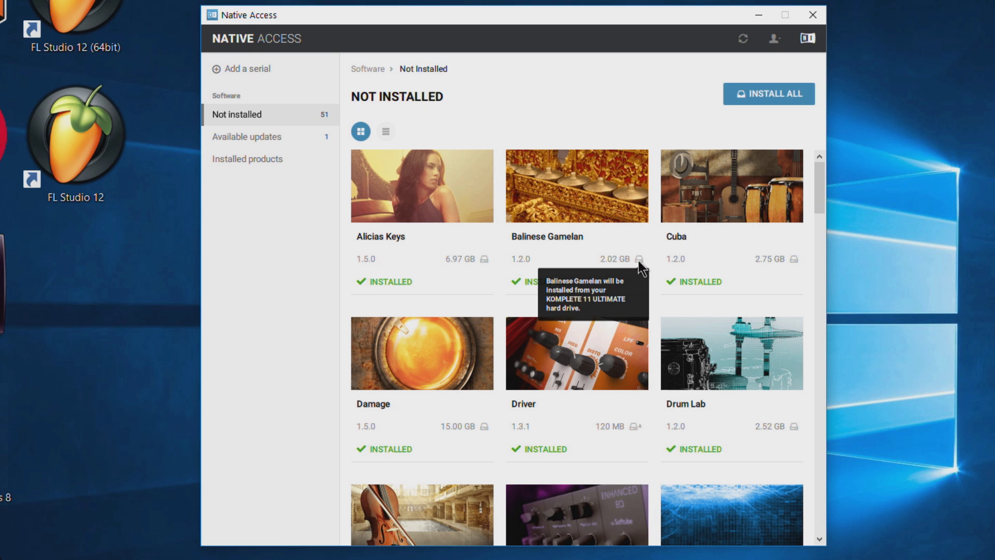
pyautogui.scroll(-3, 481, 208)
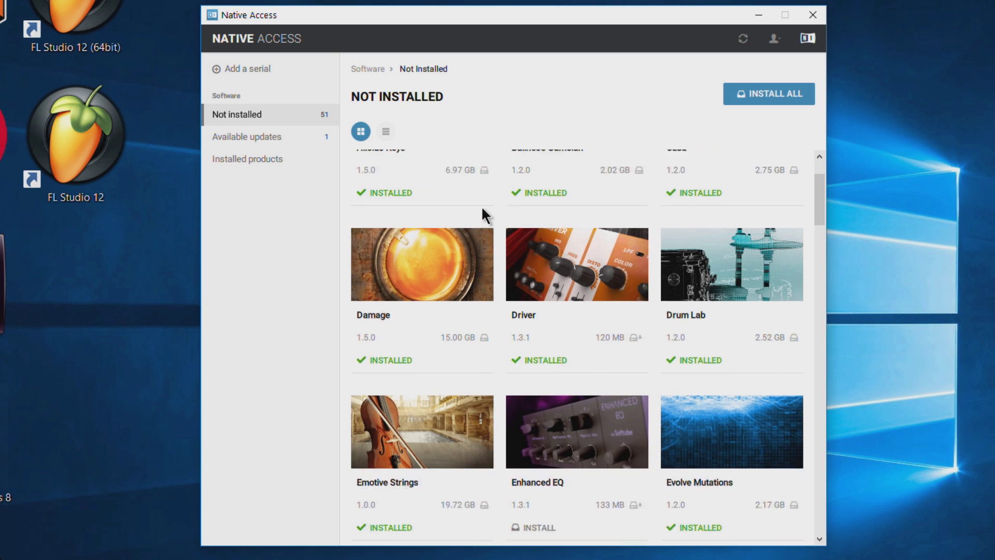
pyautogui.scroll(-3, 519, 259)
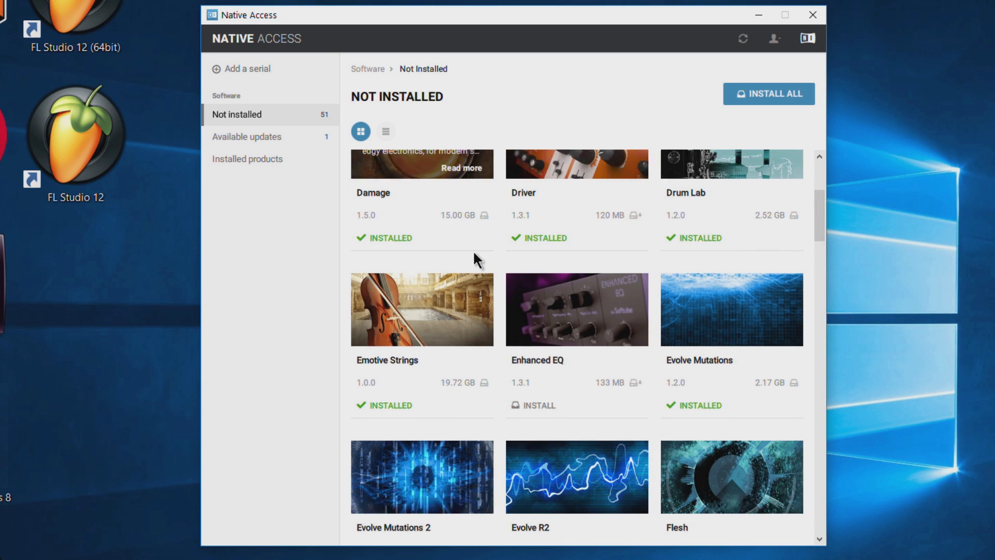
pyautogui.moveTo(590, 273)
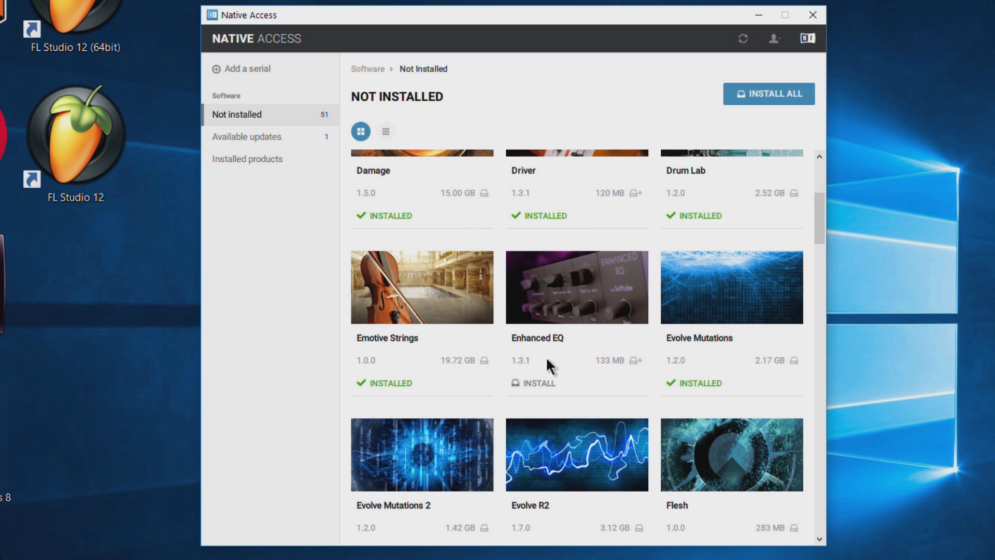
pyautogui.moveTo(635, 363)
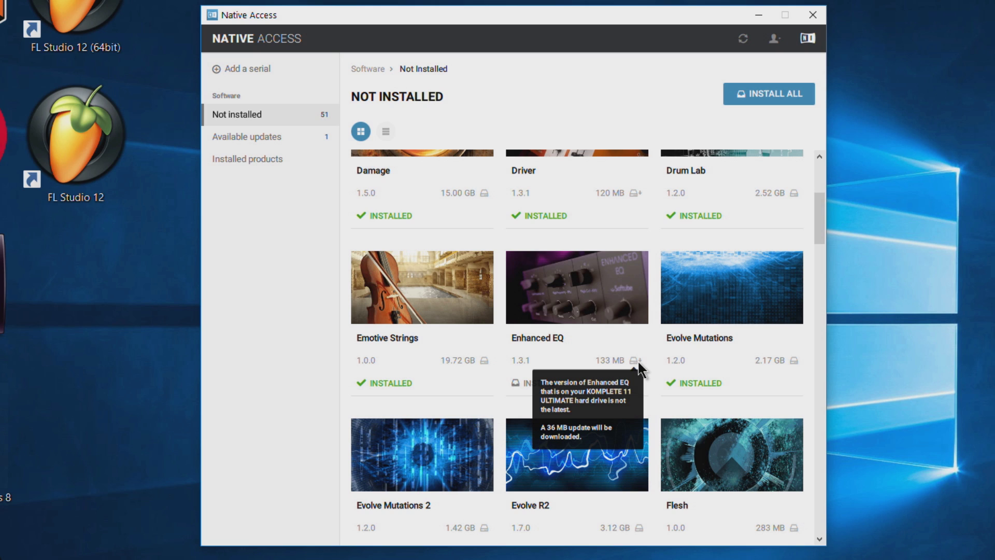
pyautogui.scroll(3, 600, 342)
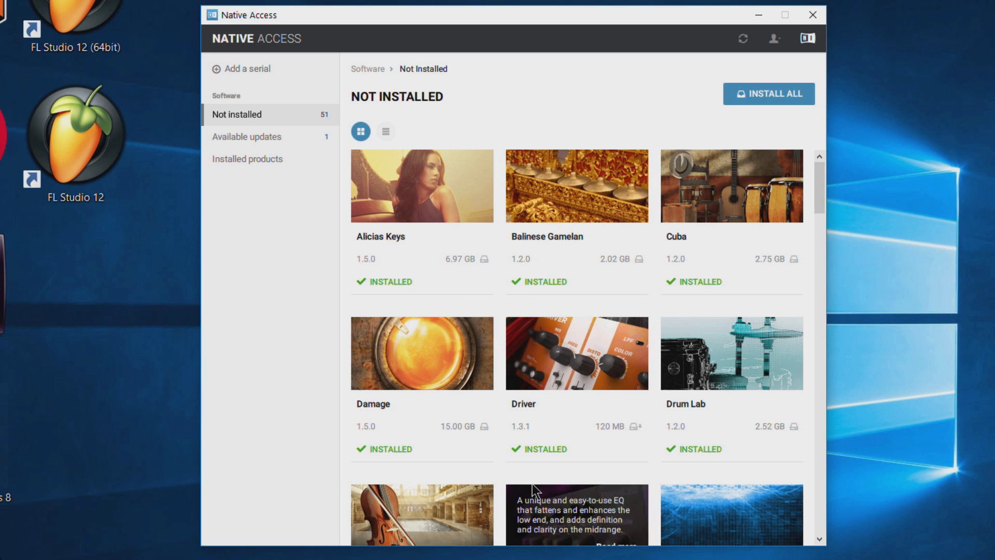
pyautogui.scroll(-20, 580, 358)
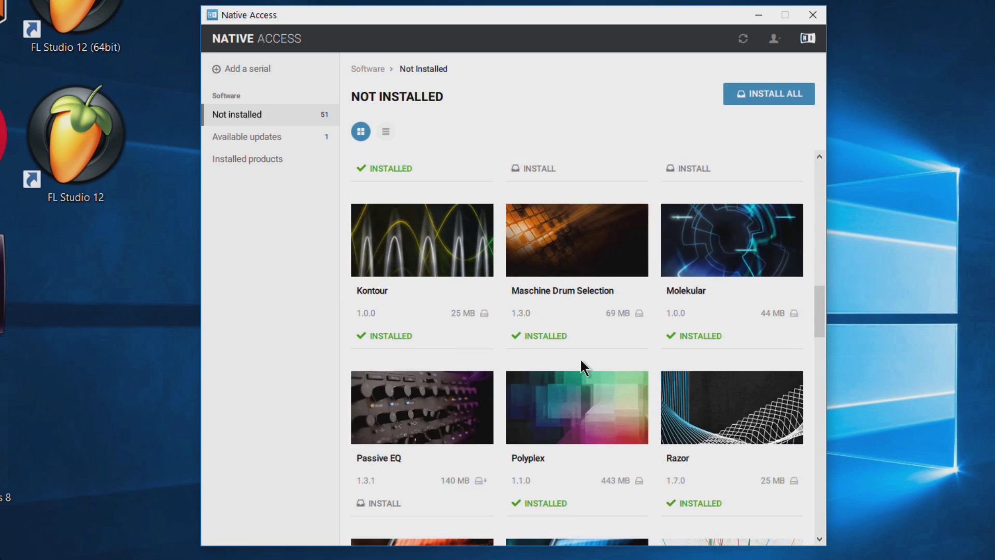
pyautogui.scroll(-10, 581, 361)
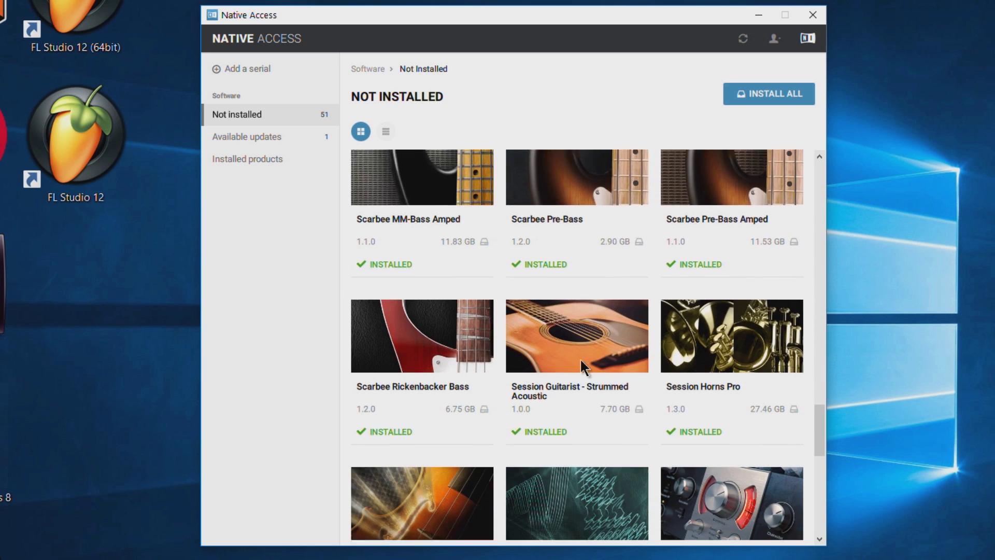
pyautogui.moveTo(641, 344)
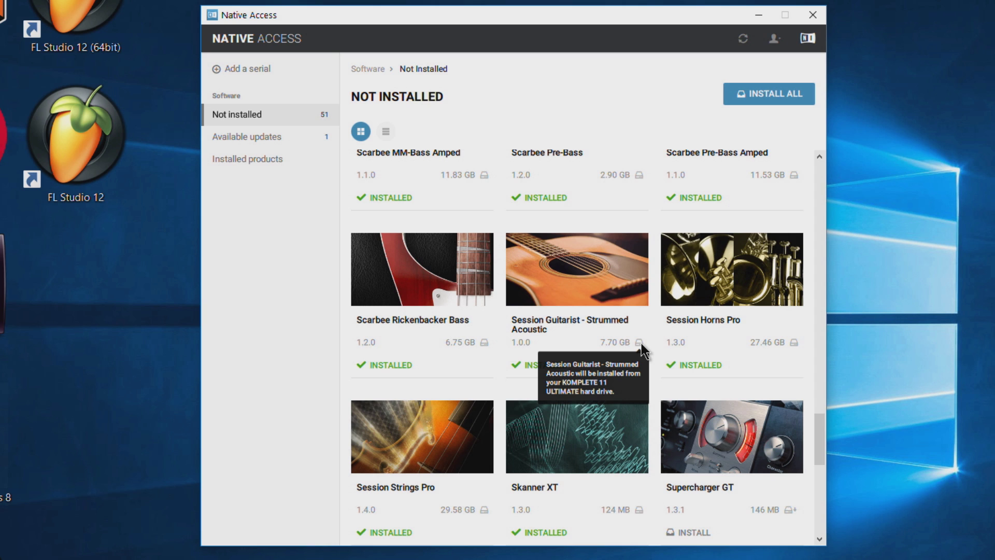
pyautogui.scroll(-2, 641, 343)
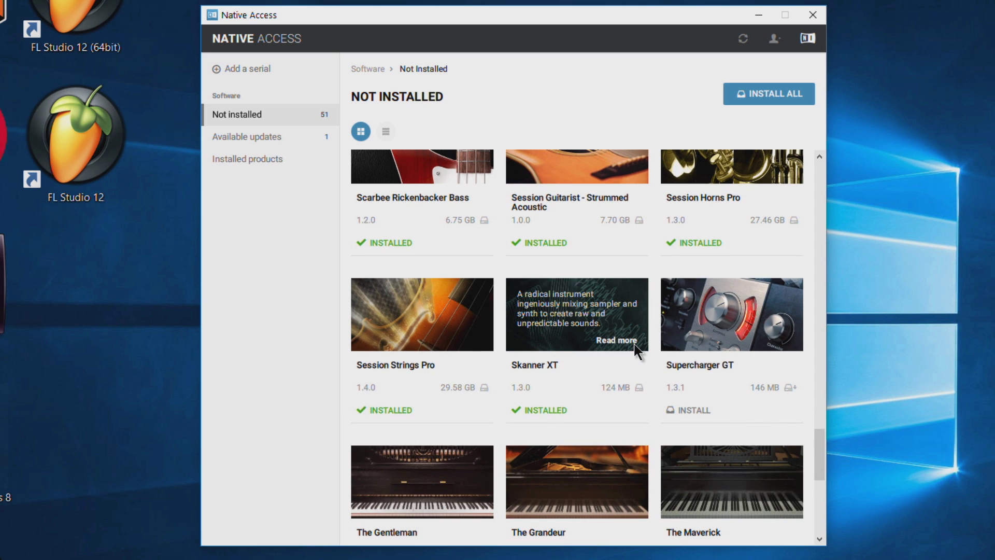
# Review the installation status of the products from Session Strings Pro to the end of the Not Installed list, then return to its start
pyautogui.scroll(-1, 573, 324)
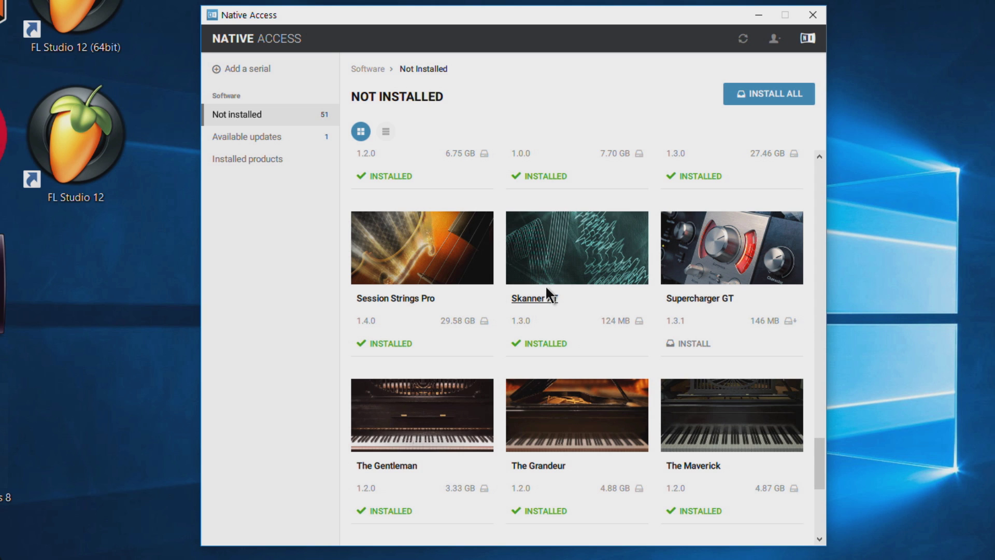
pyautogui.scroll(-1, 560, 290)
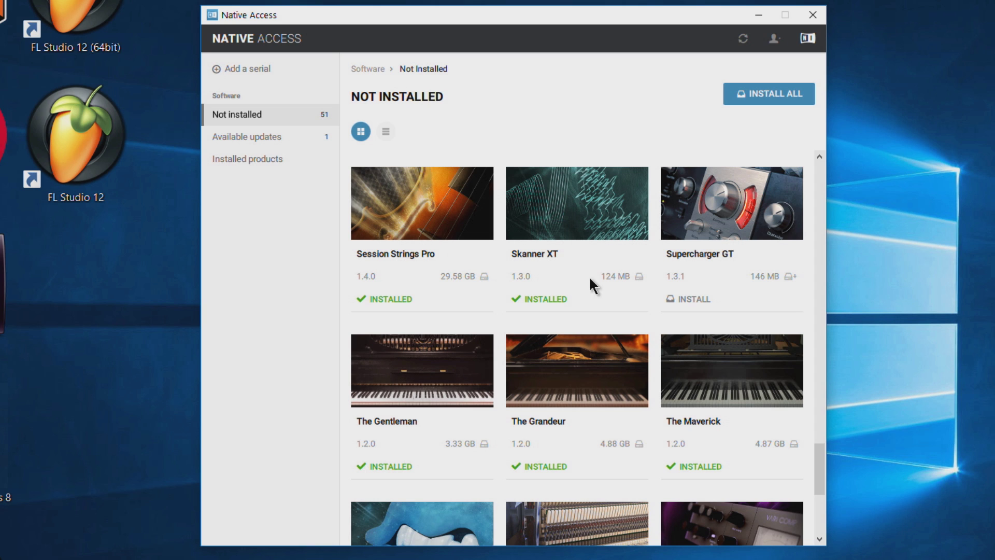
pyautogui.scroll(-3, 590, 280)
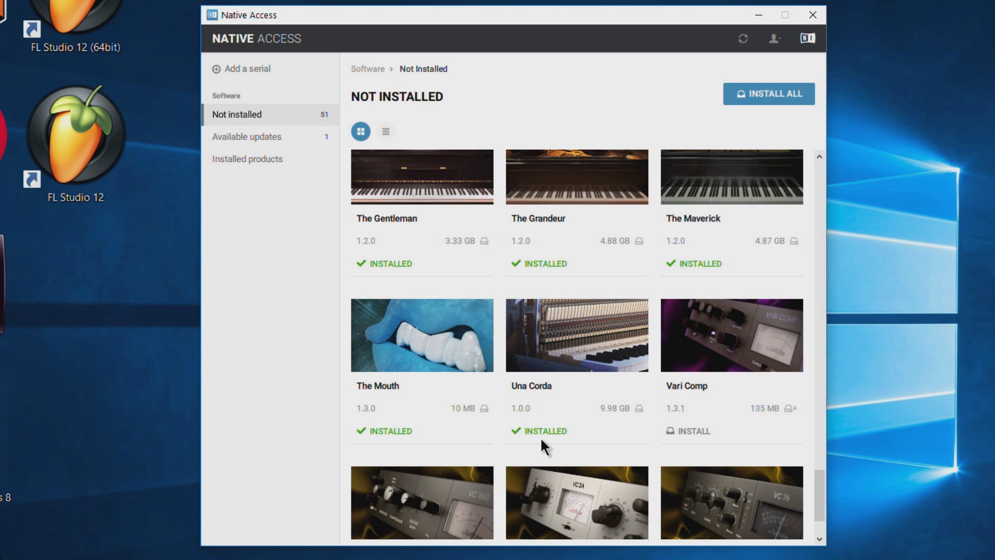
pyautogui.scroll(-2, 542, 385)
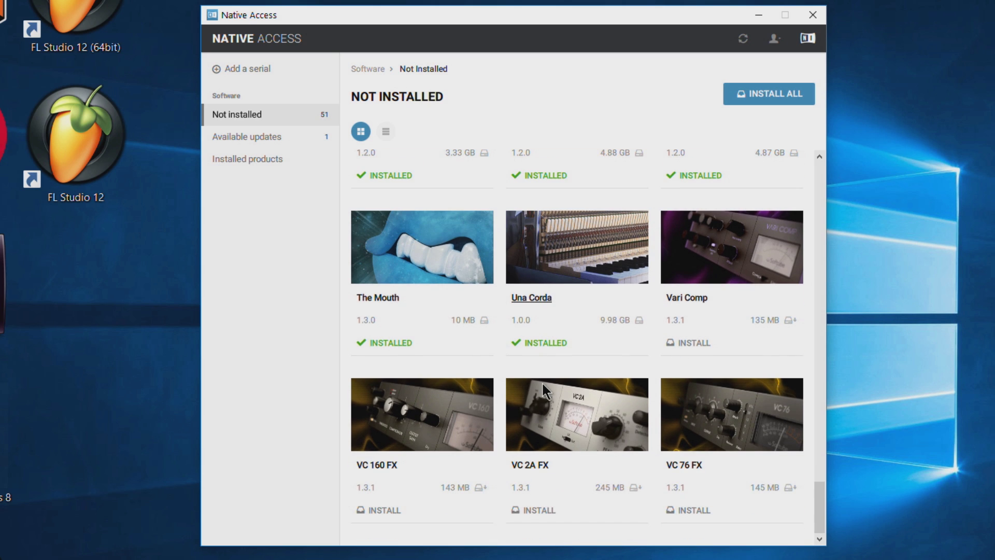
pyautogui.scroll(2, 556, 384)
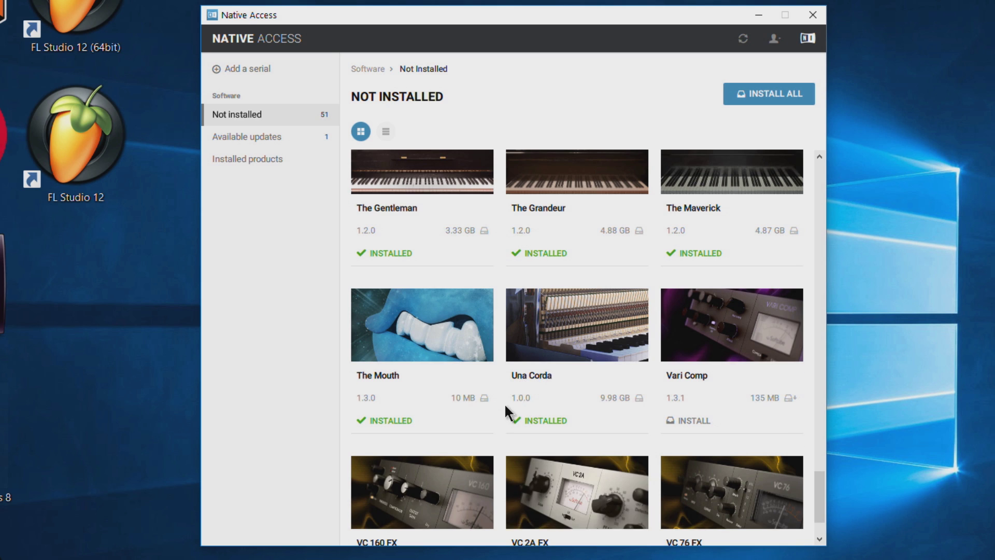
pyautogui.scroll(2, 506, 406)
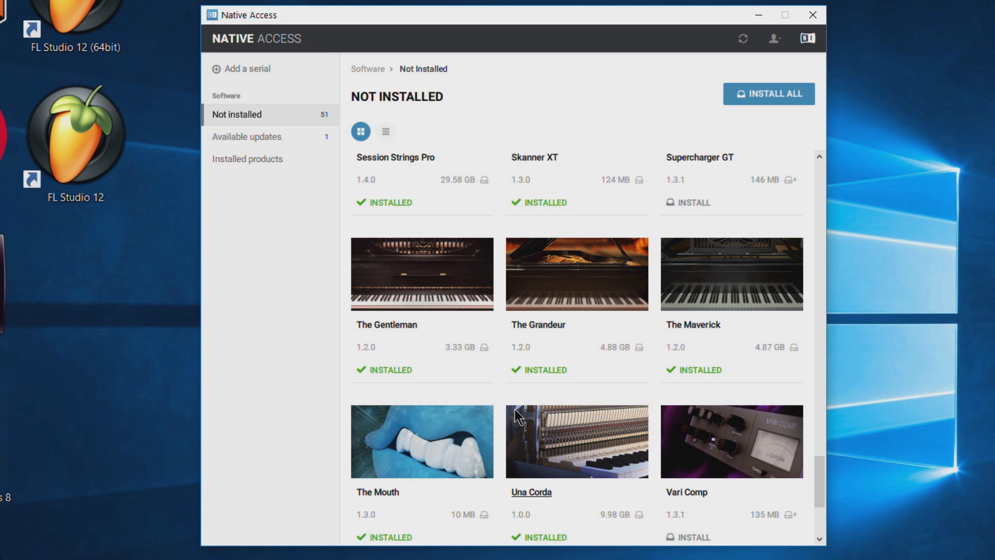
pyautogui.scroll(8, 502, 351)
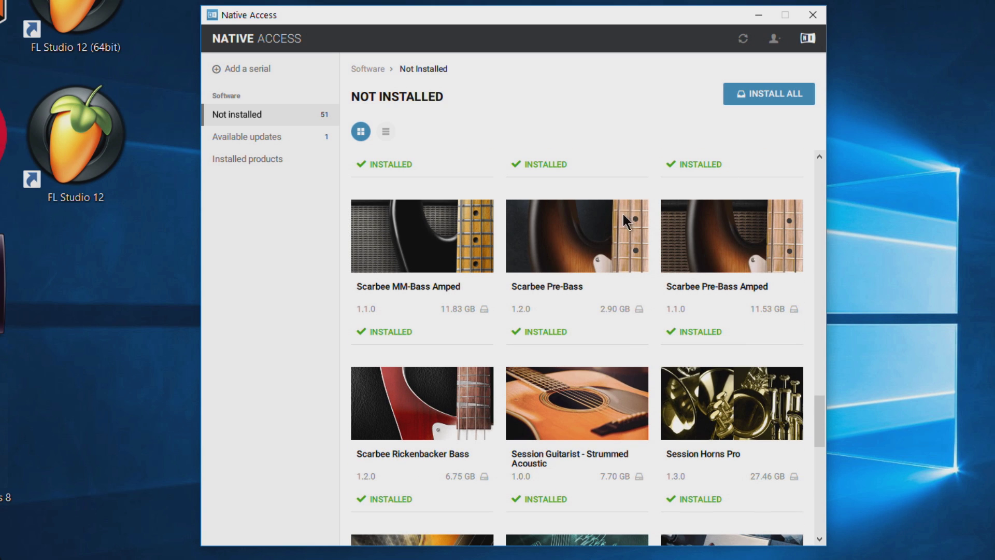
pyautogui.scroll(1, 516, 421)
pyautogui.scroll(13, 516, 421)
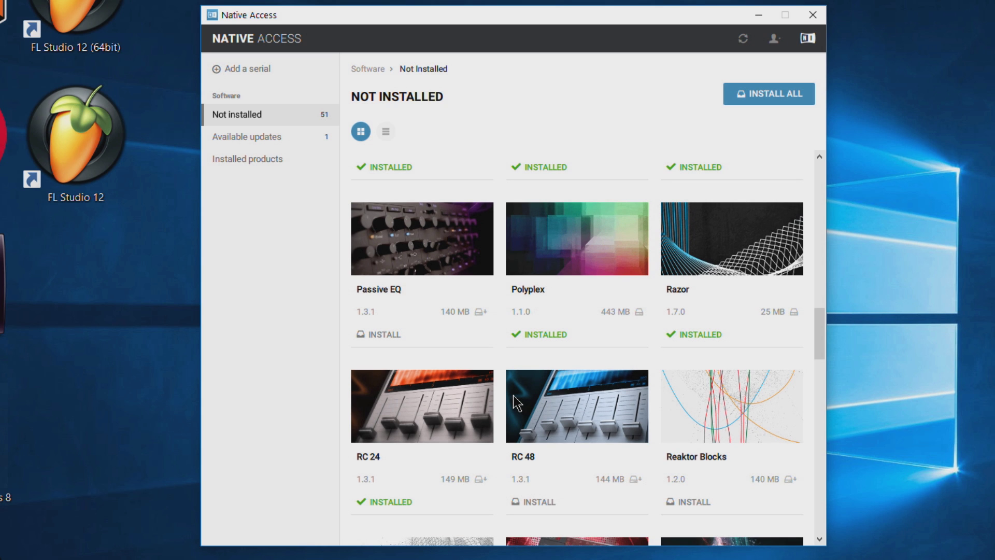
pyautogui.scroll(20, 505, 392)
pyautogui.scroll(7, 499, 392)
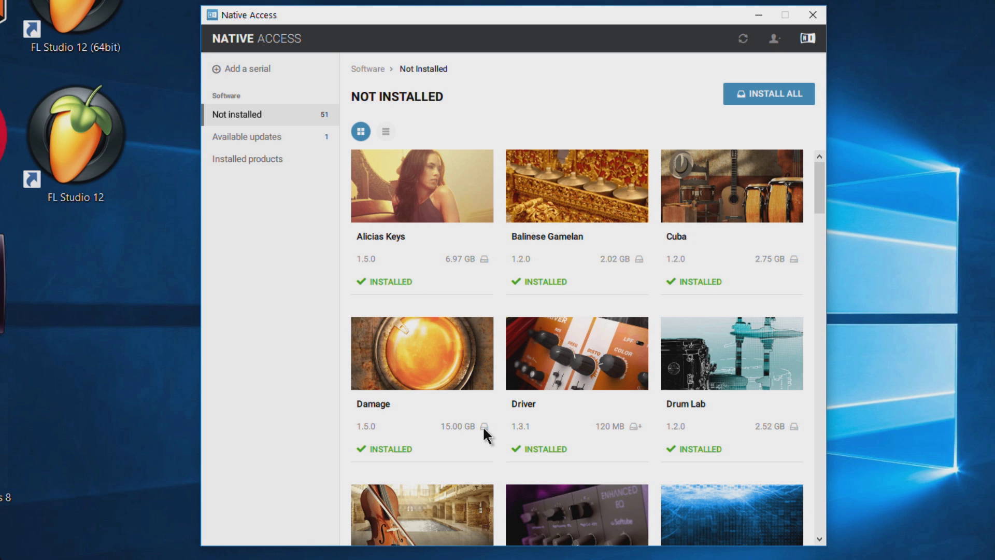
# Compare the installation status and source icons of Form, Komplete Kontrol and Kontakt Factory Selection with those of George Duke Soul Treasures
pyautogui.scroll(-6, 563, 426)
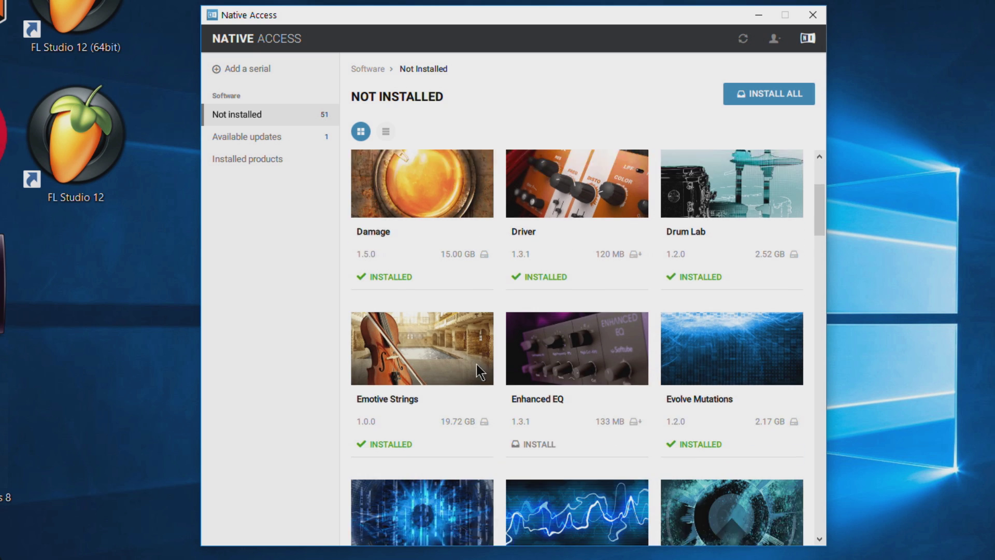
pyautogui.moveTo(638, 311)
pyautogui.scroll(-6, 633, 302)
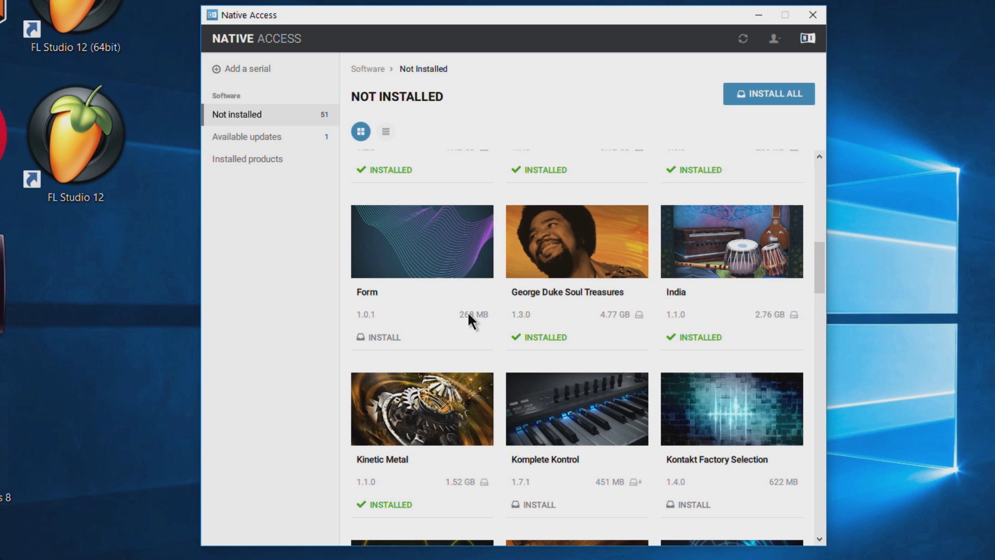
pyautogui.scroll(-2, 445, 294)
pyautogui.moveTo(708, 303)
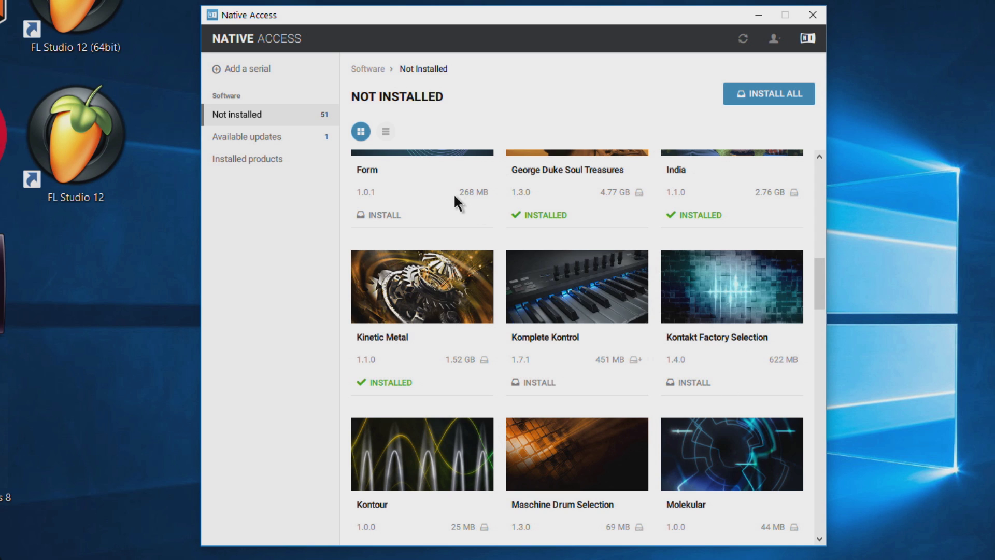
pyautogui.scroll(1, 446, 217)
pyautogui.moveTo(641, 228)
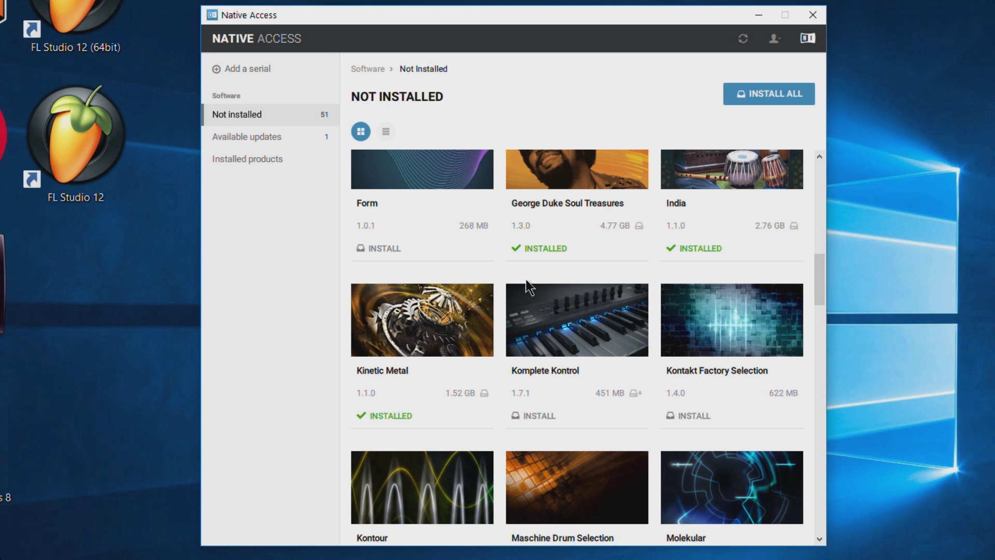
# Install Enhanced EQ from the Not Installed list
pyautogui.scroll(5, 525, 267)
pyautogui.scroll(6, 549, 343)
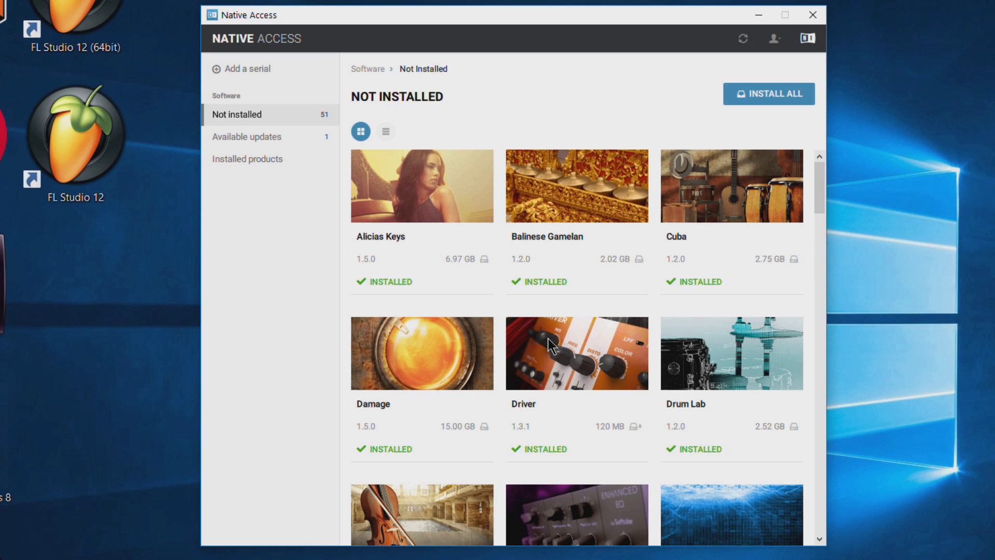
pyautogui.scroll(-5, 550, 344)
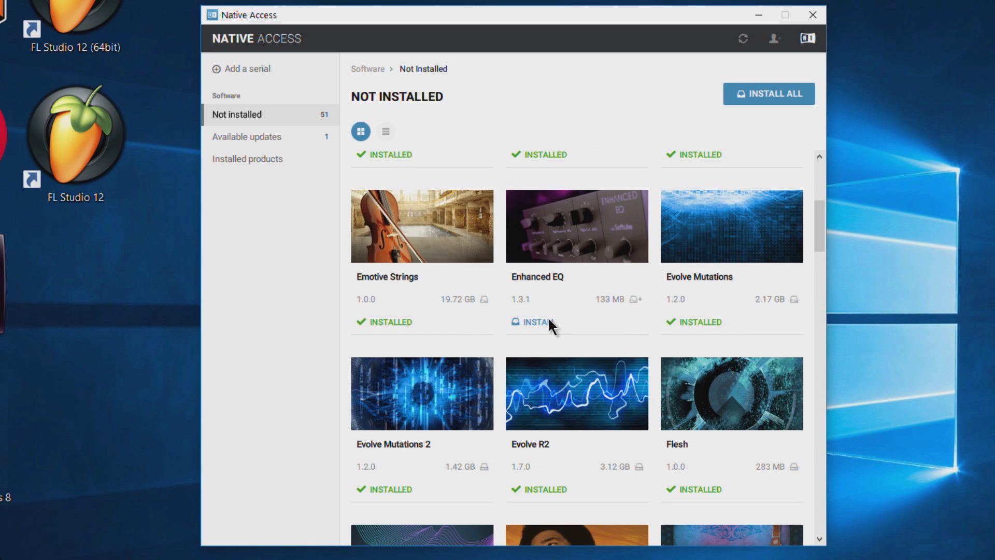
pyautogui.click(546, 321)
pyautogui.moveTo(613, 413)
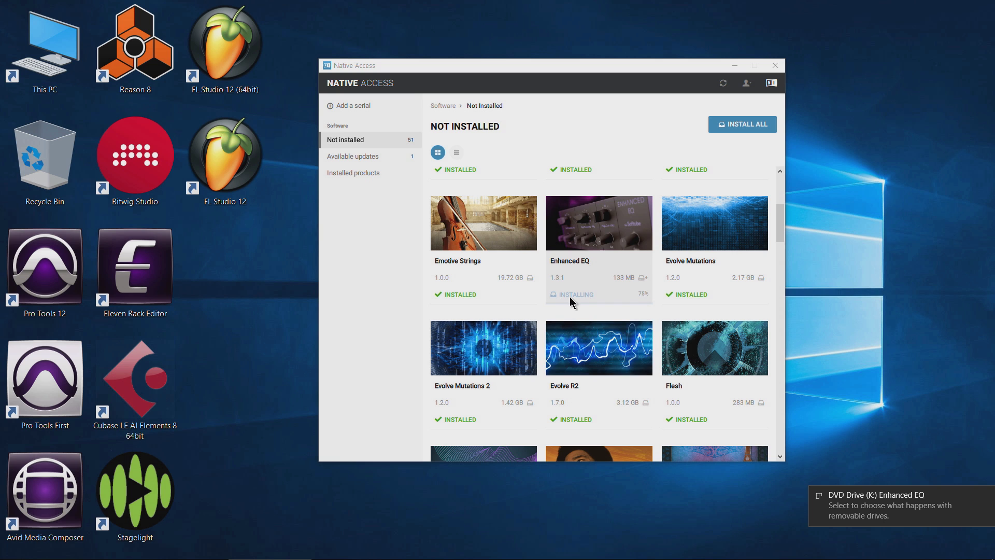
# Check the installation progress of Enhanced EQ and the status of the products around it, then return to the start of the list
pyautogui.scroll(-3, 570, 296)
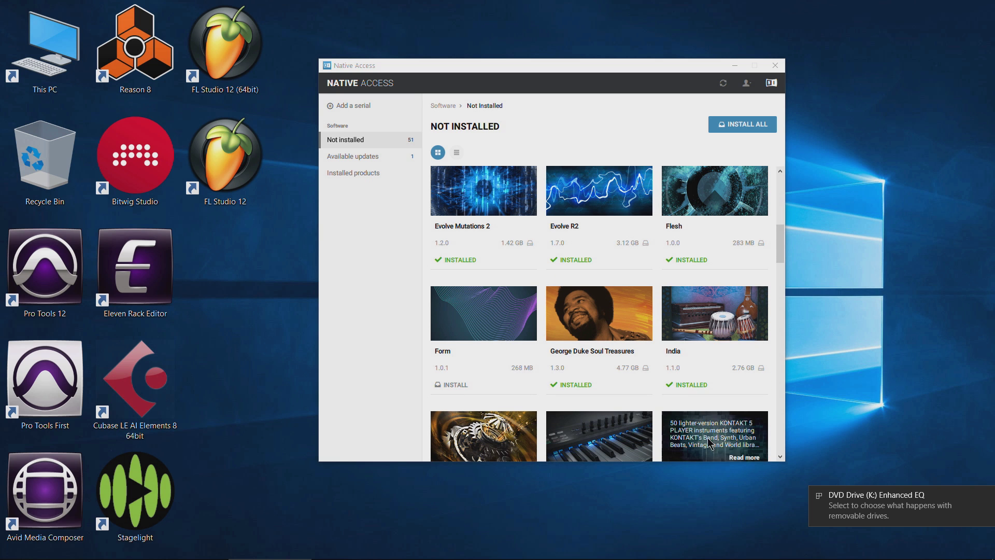
pyautogui.scroll(-3, 726, 420)
pyautogui.scroll(-3, 574, 364)
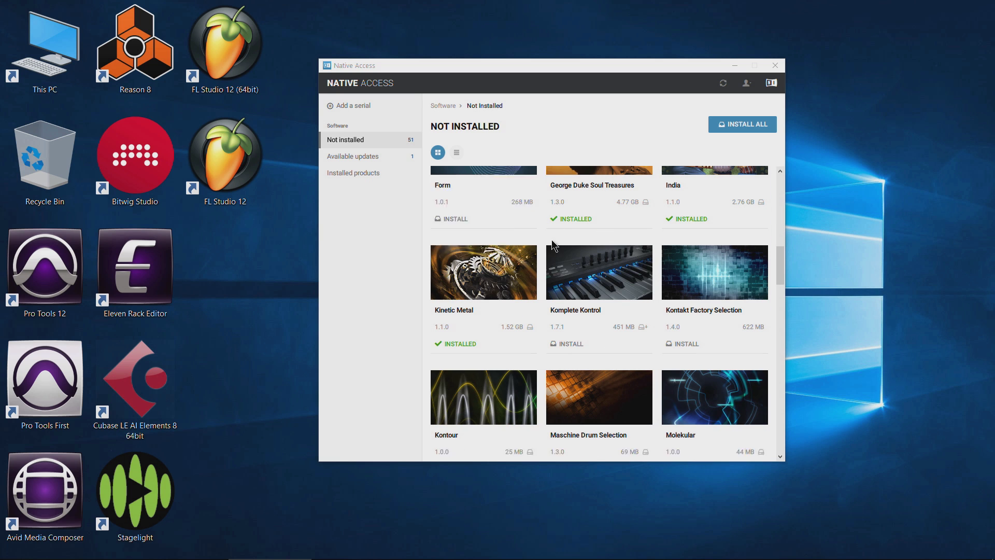
pyautogui.scroll(5, 570, 356)
pyautogui.scroll(4, 584, 353)
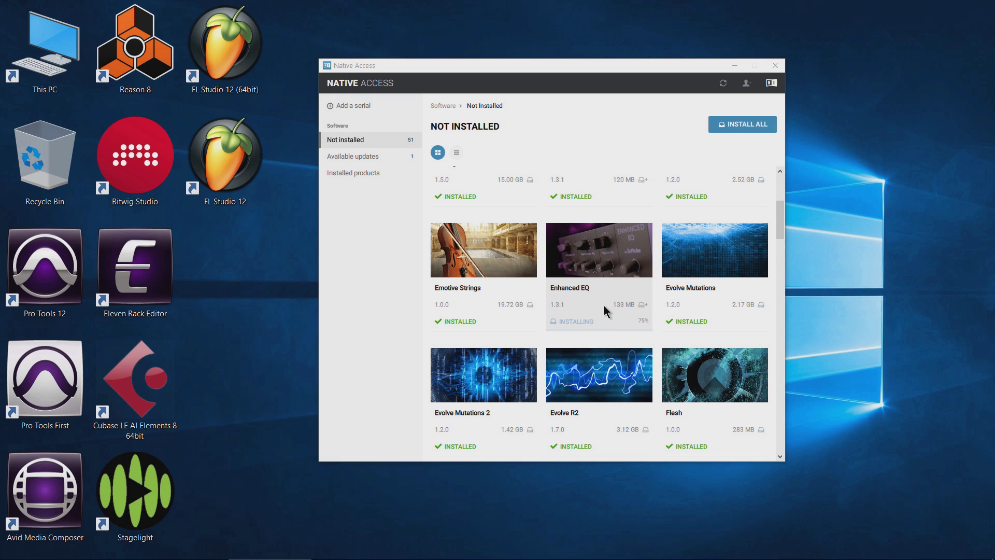
pyautogui.scroll(-5, 604, 305)
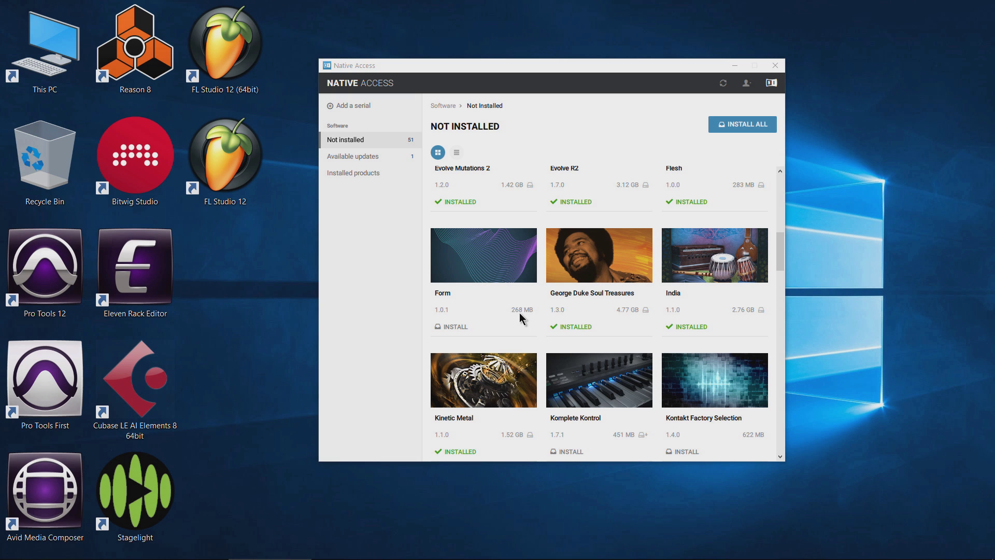
pyautogui.scroll(5, 618, 316)
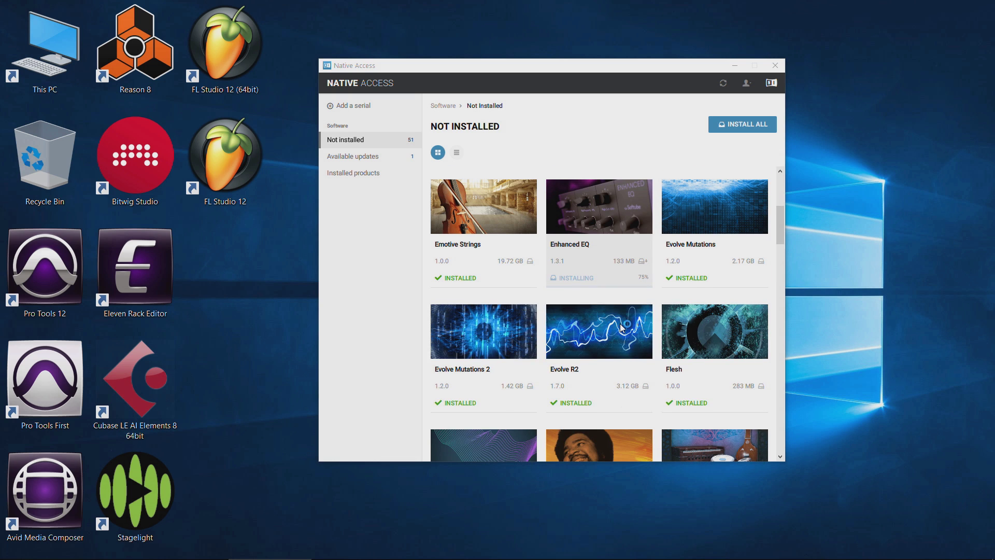
pyautogui.scroll(2, 613, 330)
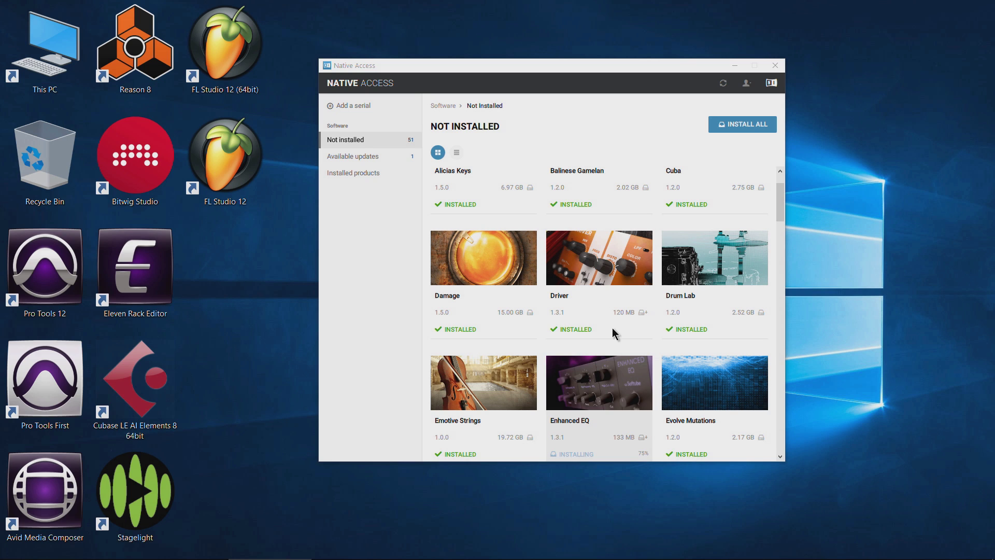
pyautogui.scroll(2, 606, 246)
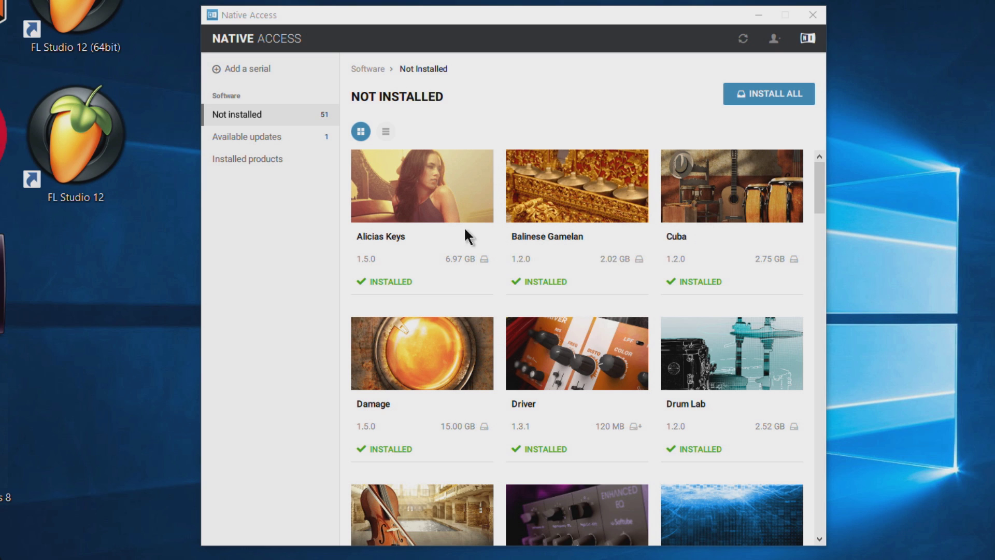
# Examine which products between Damage and The Maverick are still uninstalled, and check the installation source of Session Strings Pro
pyautogui.scroll(-2, 466, 233)
pyautogui.scroll(-1, 436, 316)
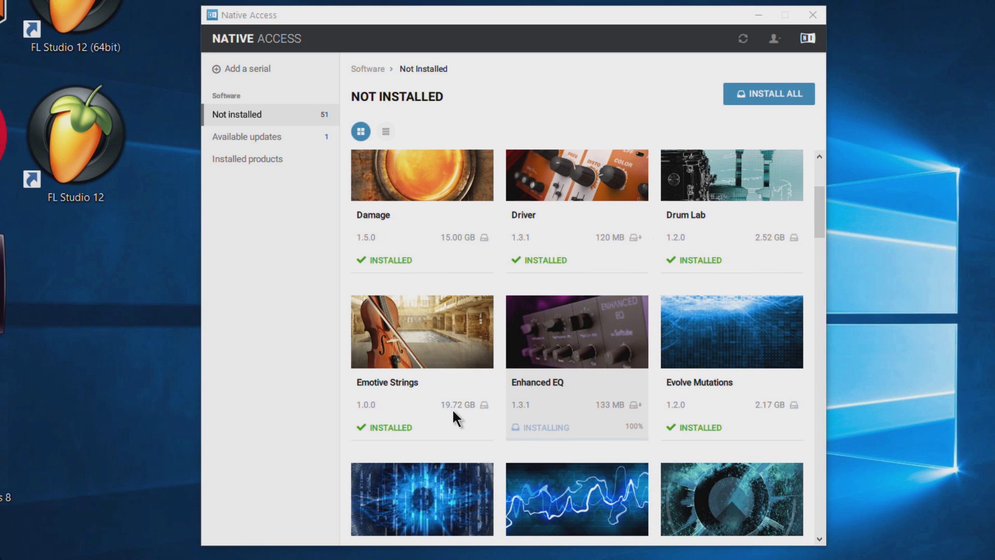
pyautogui.scroll(-2, 441, 291)
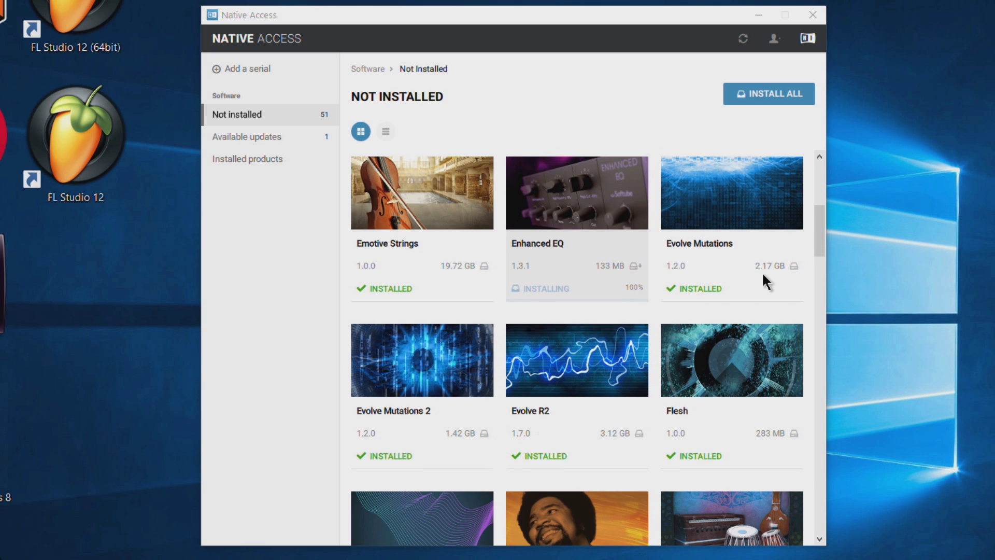
pyautogui.scroll(-1, 629, 293)
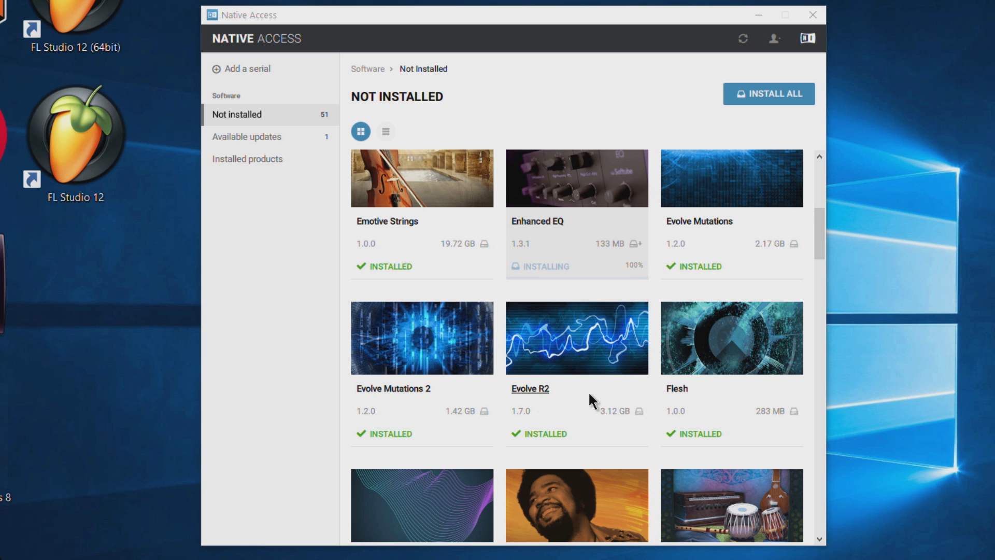
pyautogui.scroll(-7, 589, 395)
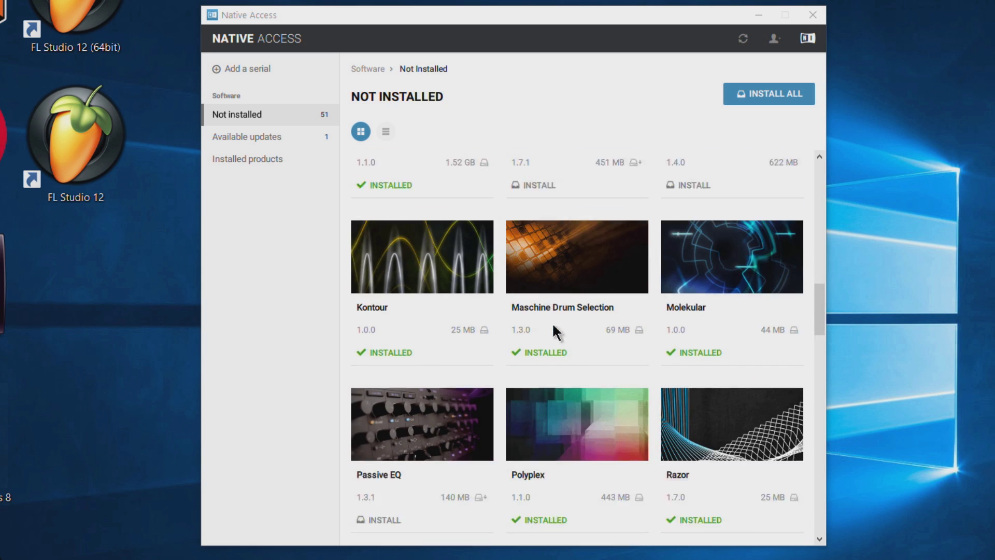
pyautogui.scroll(-7, 553, 327)
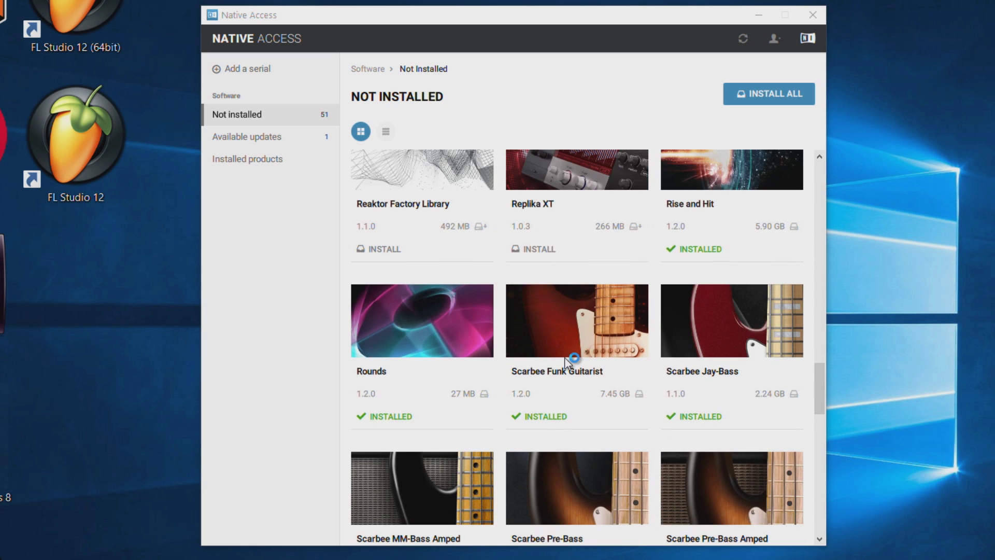
pyautogui.scroll(-5, 570, 360)
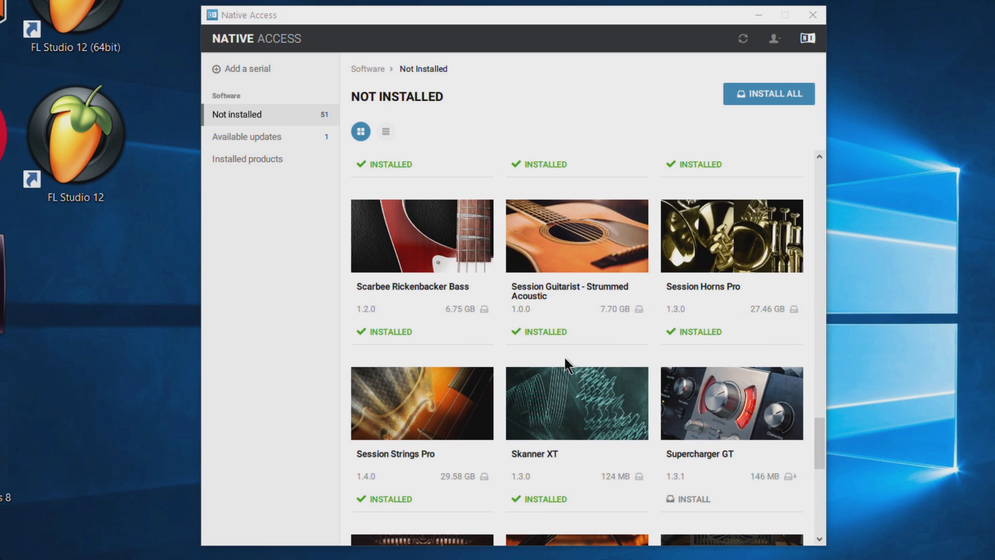
pyautogui.scroll(-3, 563, 355)
pyautogui.scroll(1, 422, 306)
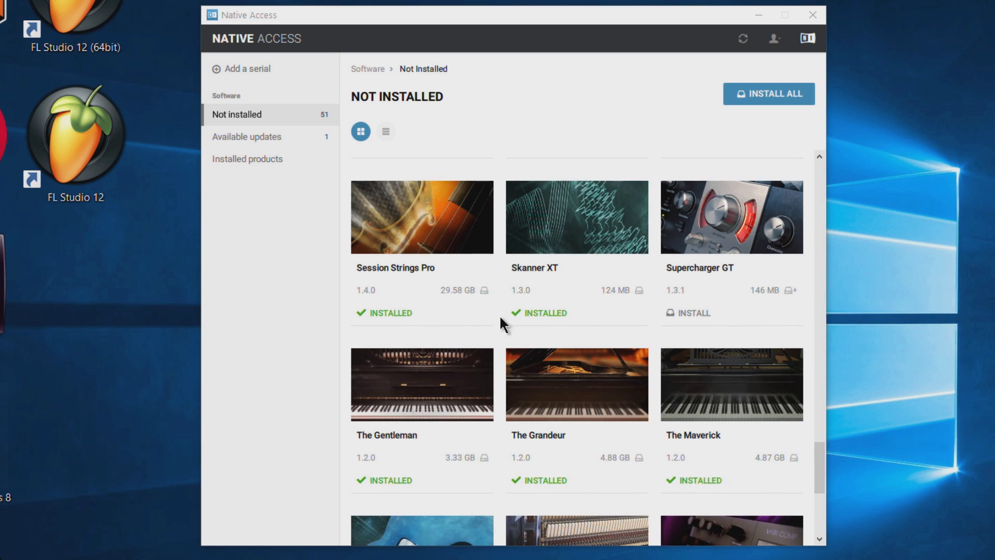
pyautogui.moveTo(483, 291)
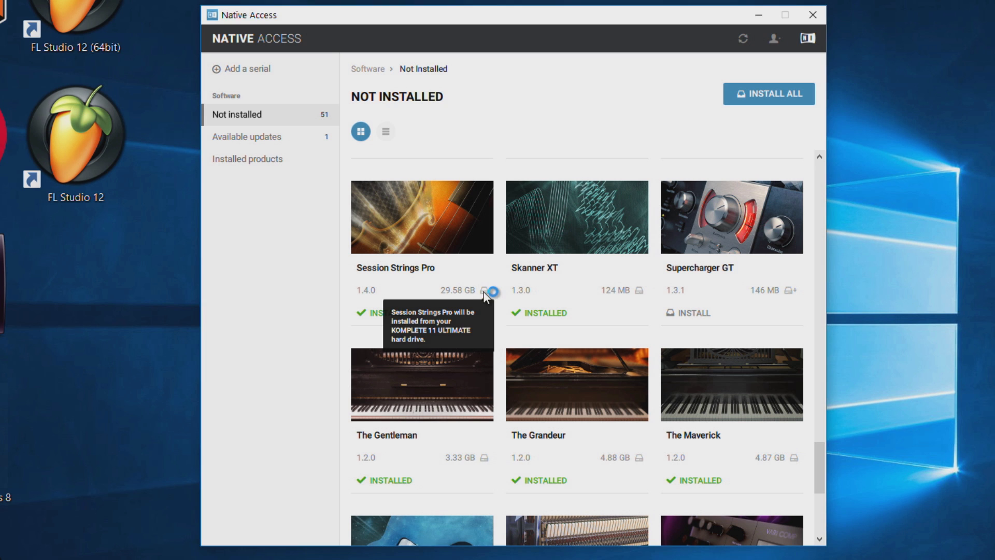
# Inspect the last products in the Not Installed list, then check the installation status of Enhanced EQ and its neighbours
pyautogui.scroll(-4, 580, 293)
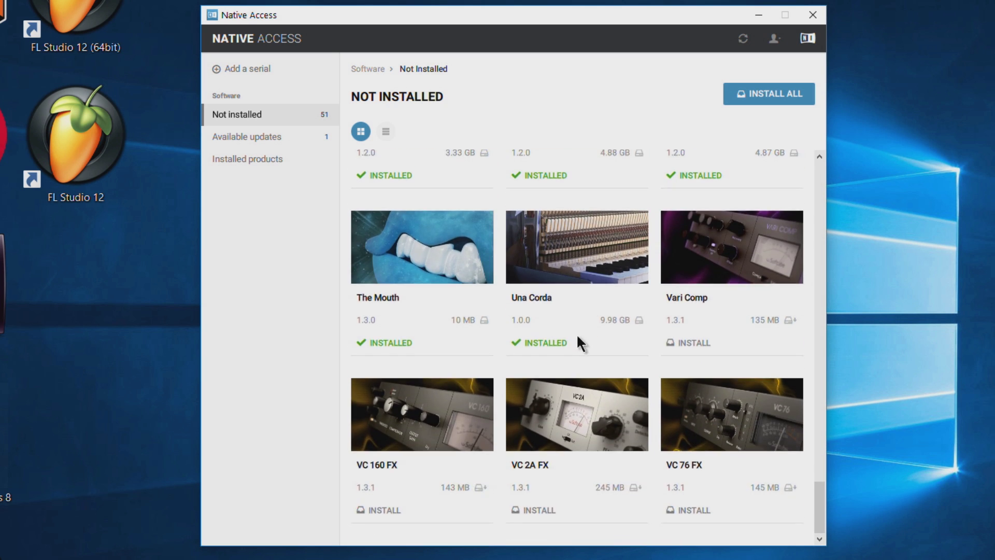
pyautogui.scroll(5, 572, 342)
pyautogui.scroll(13, 568, 350)
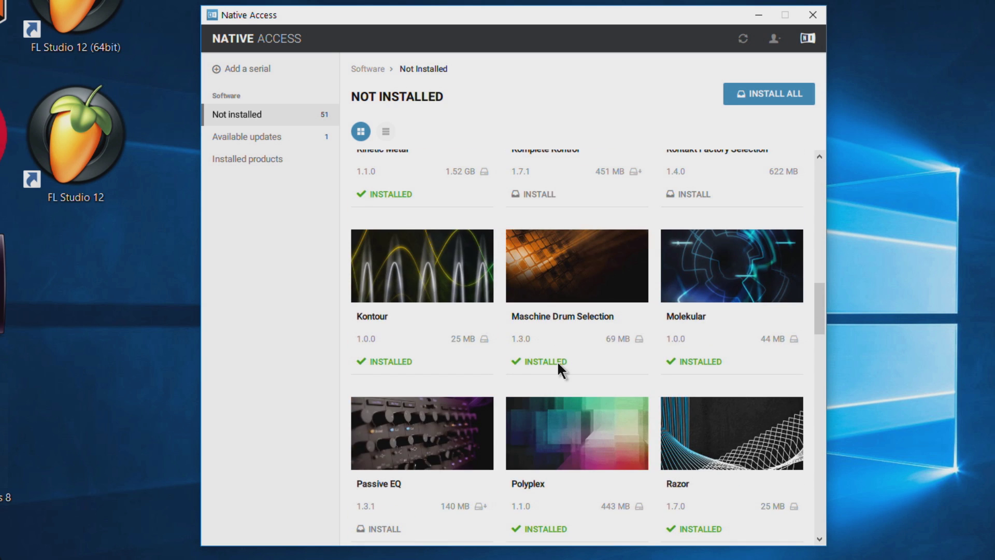
pyautogui.scroll(4, 557, 360)
pyautogui.scroll(3, 558, 353)
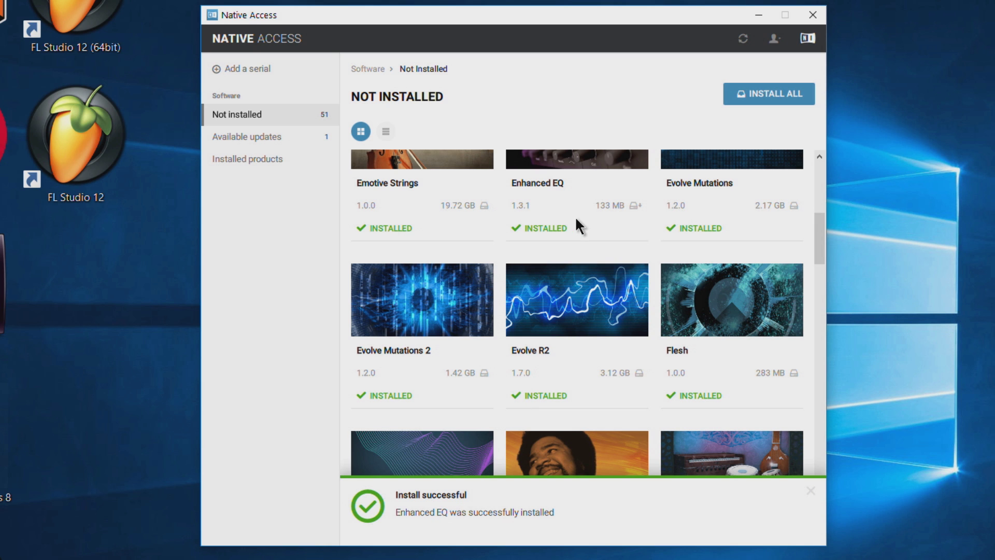
pyautogui.scroll(-3, 651, 308)
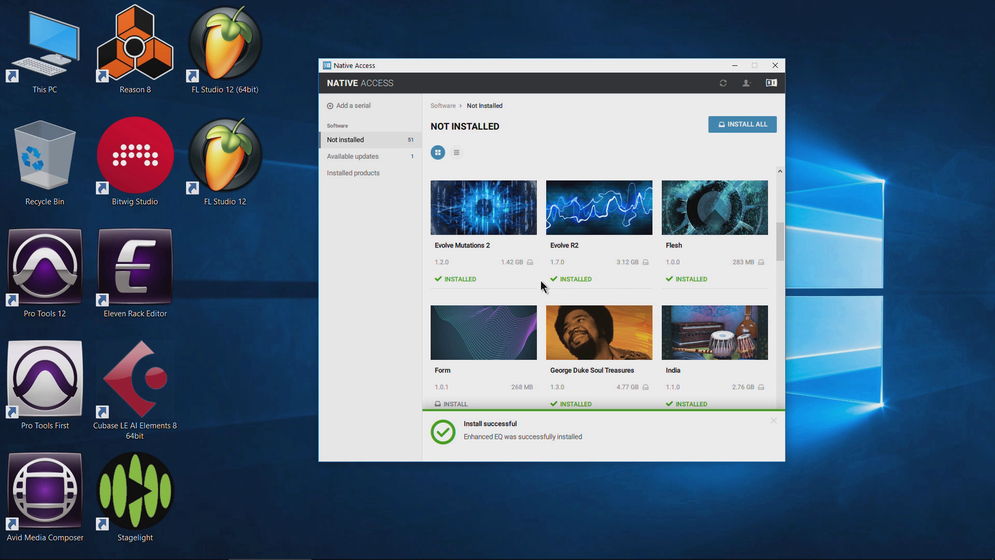
# Install Form from the Not Installed list and check its progress
pyautogui.scroll(-1, 507, 255)
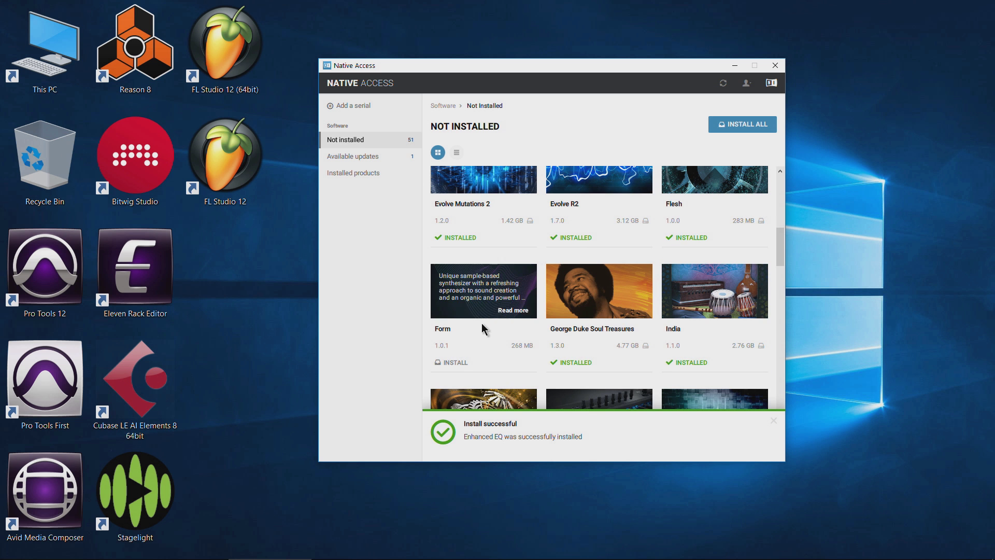
pyautogui.click(465, 363)
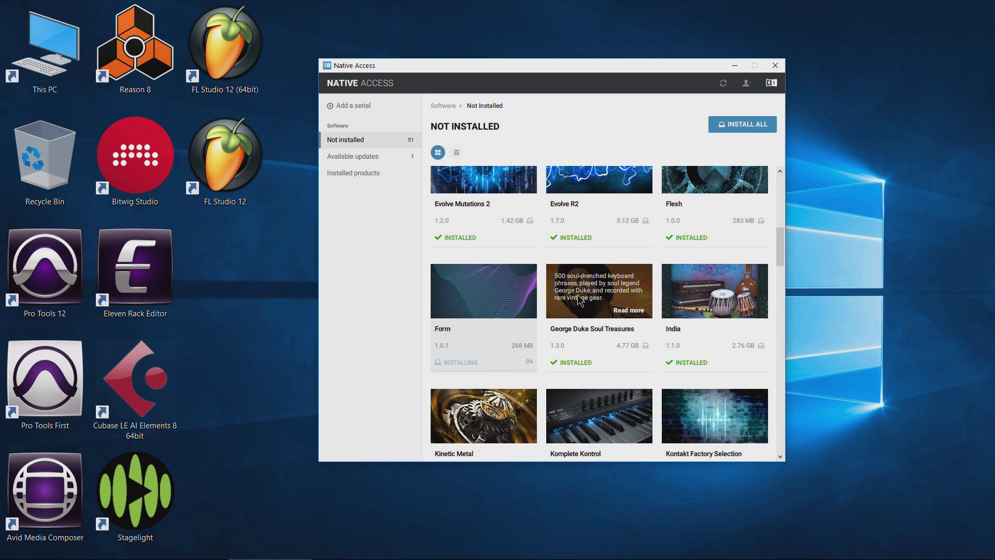
pyautogui.scroll(-1, 586, 274)
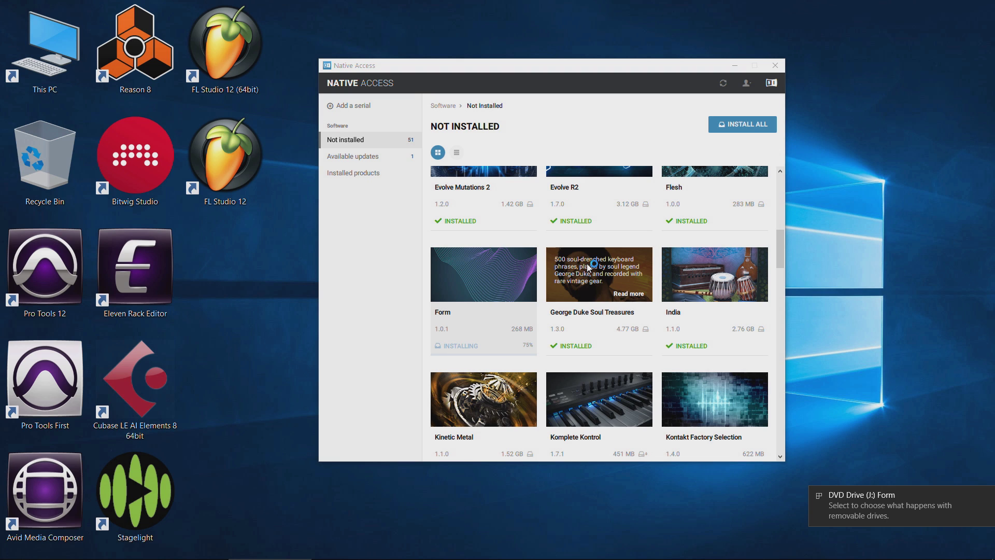
pyautogui.scroll(-1, 560, 269)
pyautogui.scroll(-1, 560, 270)
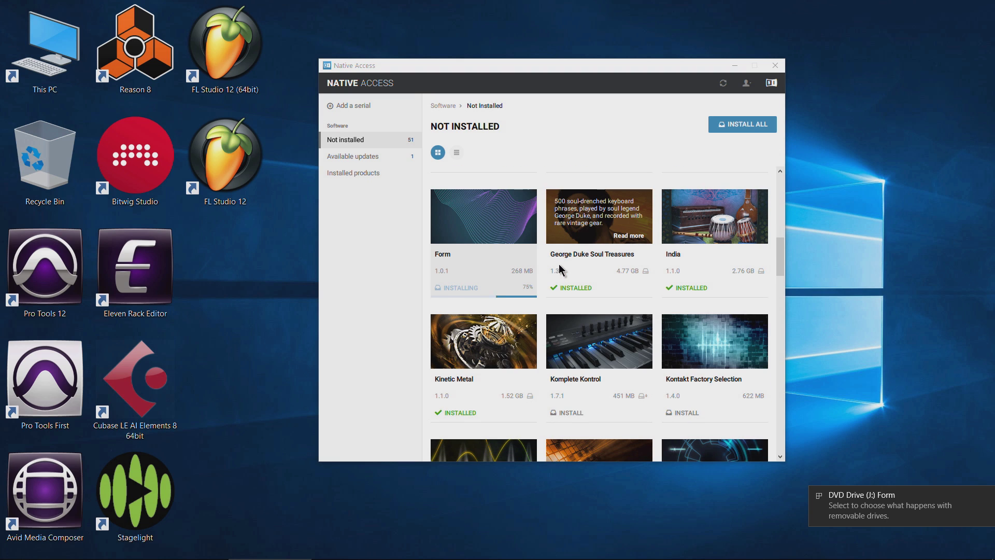
pyautogui.scroll(-2, 617, 254)
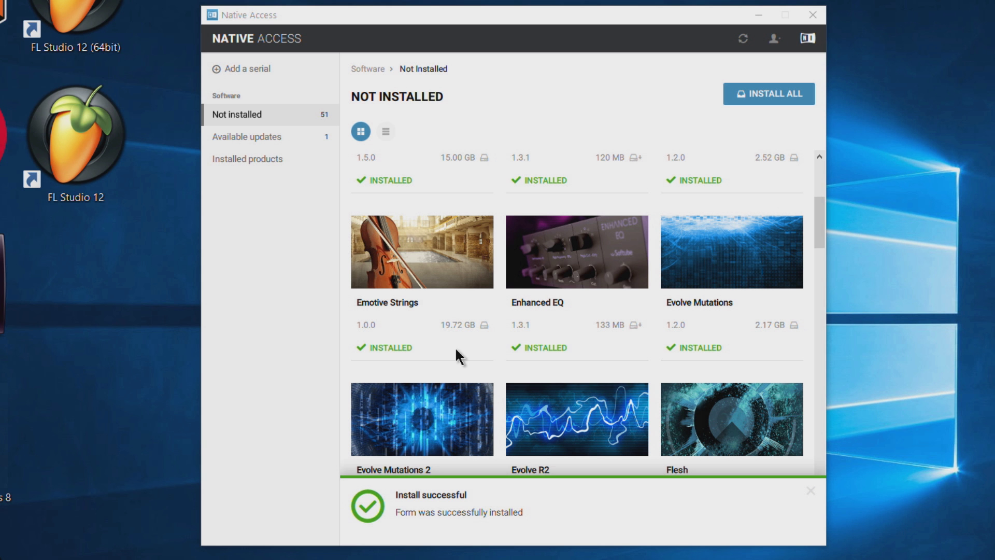
# Review the products listed around Enhanced EQ and check the installation source of Evolve Mutations
pyautogui.scroll(-2, 461, 341)
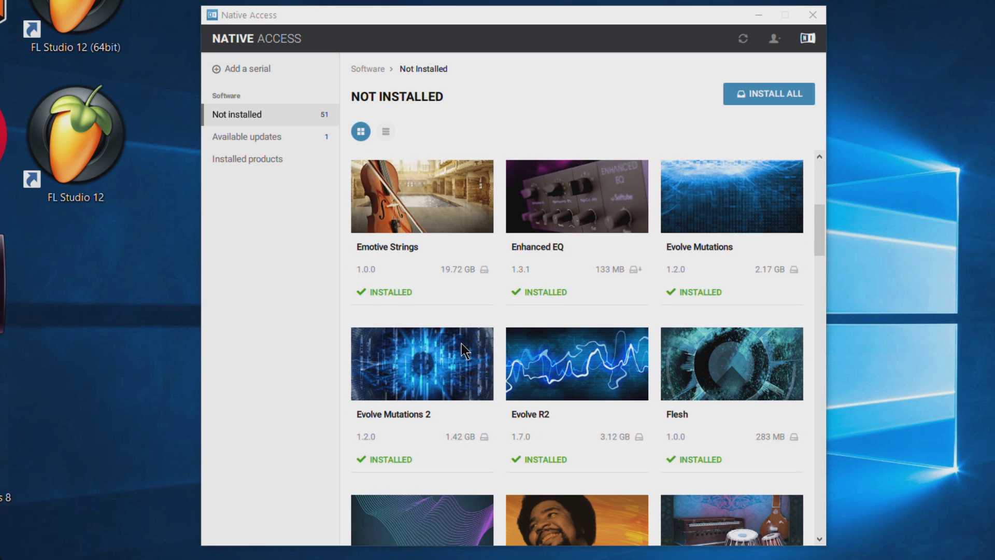
pyautogui.scroll(2, 460, 341)
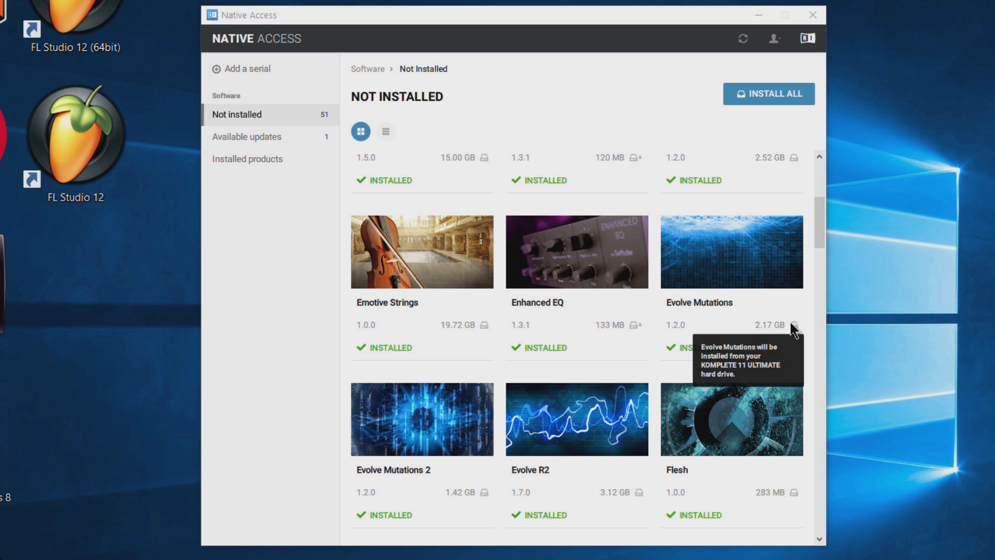
pyautogui.scroll(-1, 521, 274)
# Install Passive EQ from the Not Installed list
pyautogui.scroll(-6, 521, 268)
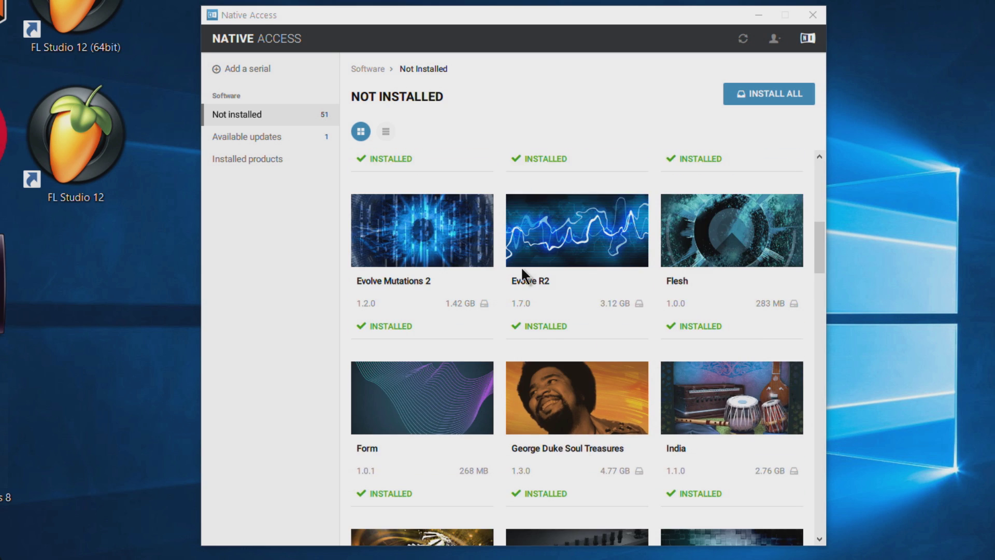
pyautogui.scroll(-7, 568, 280)
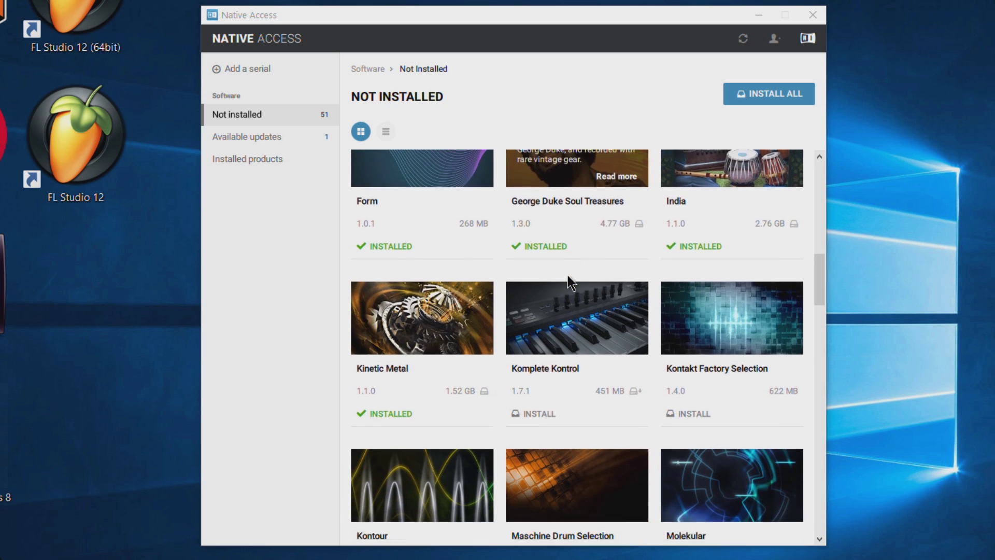
pyautogui.scroll(-4, 568, 277)
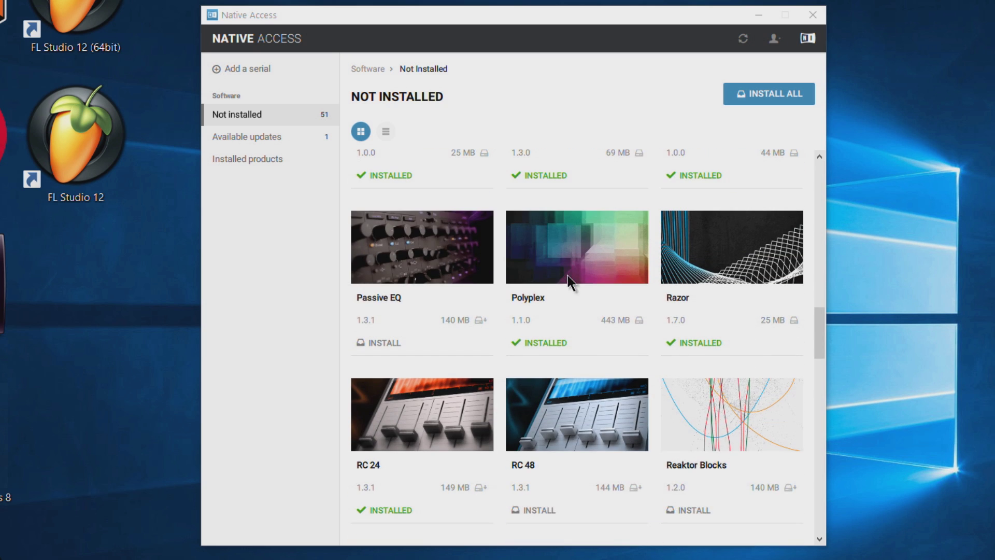
pyautogui.click(394, 342)
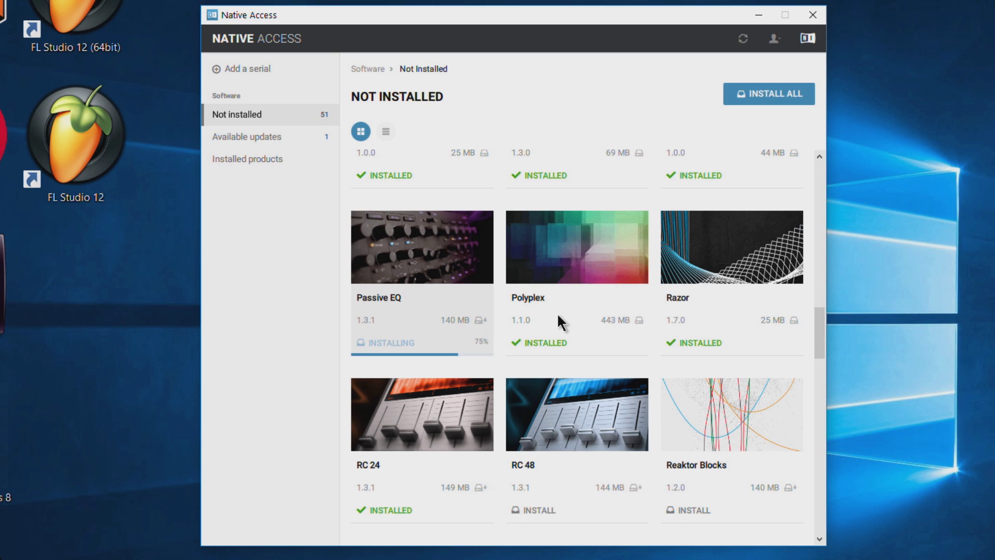
pyautogui.scroll(-1, 589, 356)
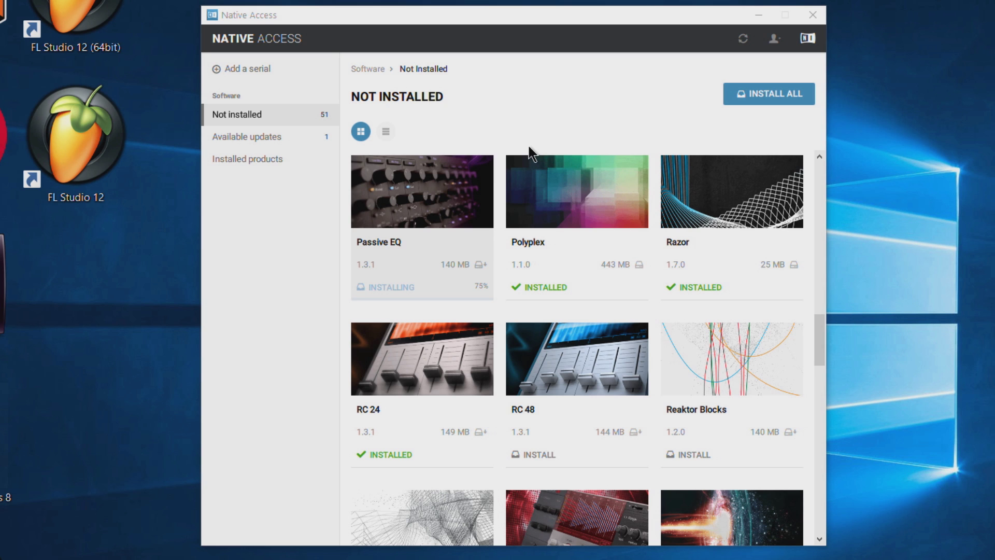
# Check the installation progress of Passive EQ and the status of the products from Form to Rise and Hit
pyautogui.scroll(7, 577, 342)
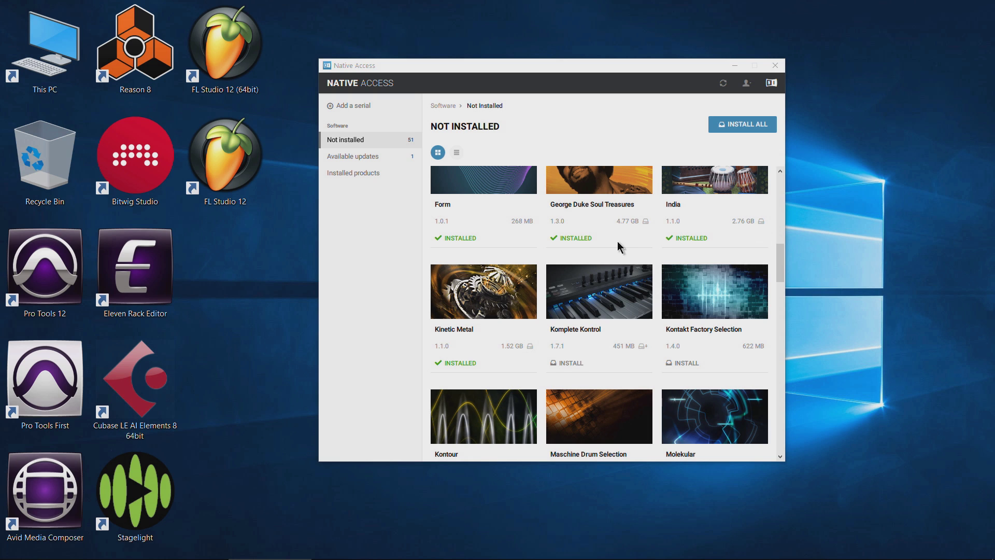
pyautogui.scroll(-5, 694, 333)
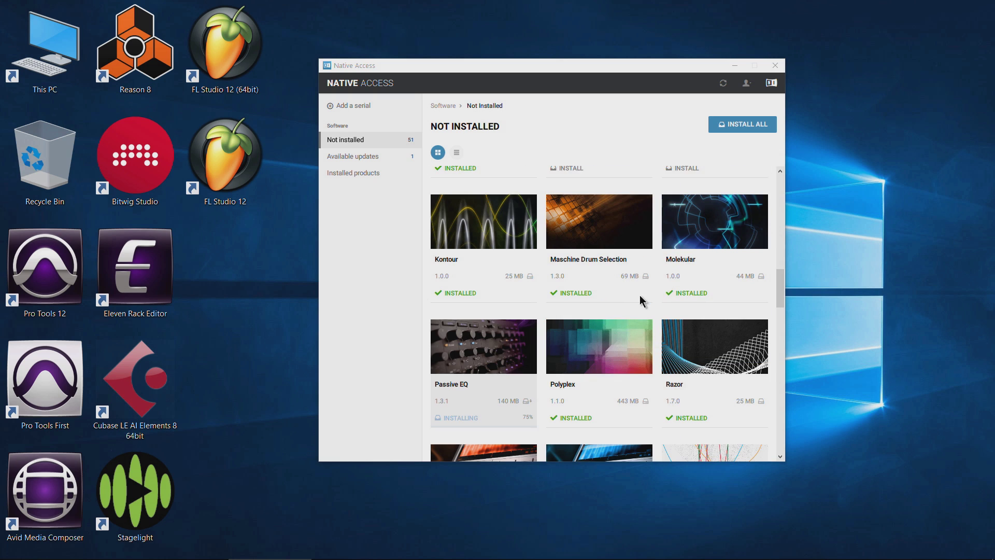
pyautogui.scroll(-3, 726, 278)
pyautogui.scroll(-1, 601, 351)
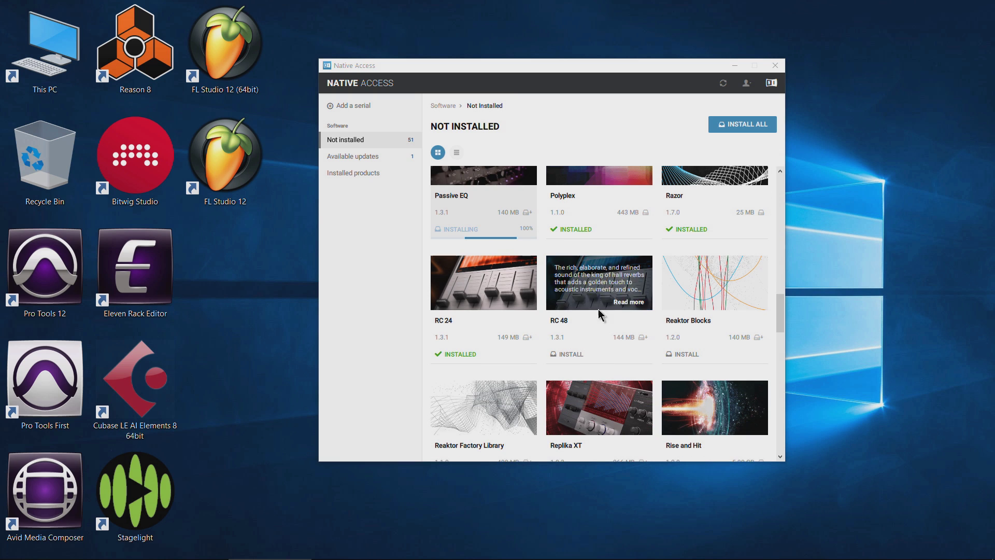
pyautogui.scroll(-2, 591, 332)
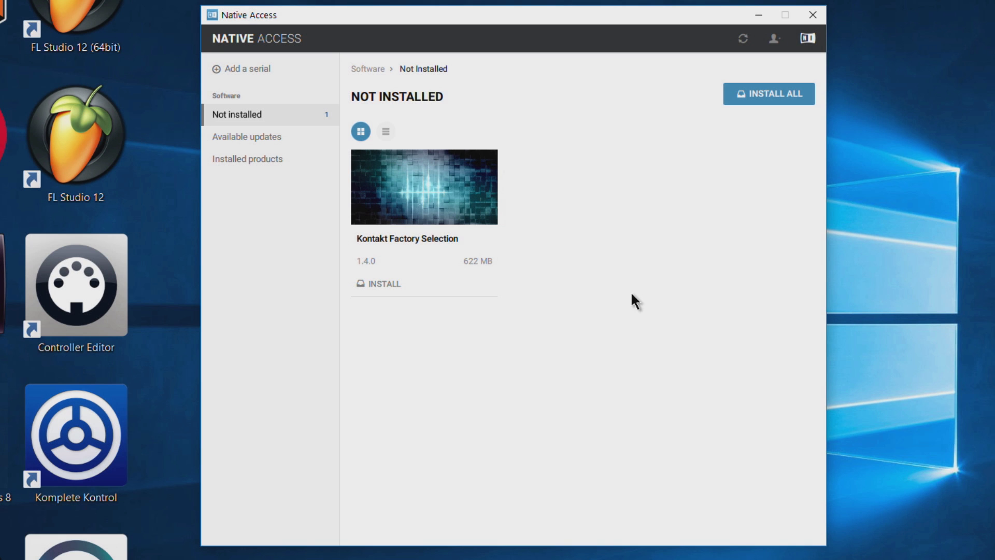
# Show the installed products, look through them as far as the Reaktor entries, and return to the start of the list
pyautogui.click(257, 161)
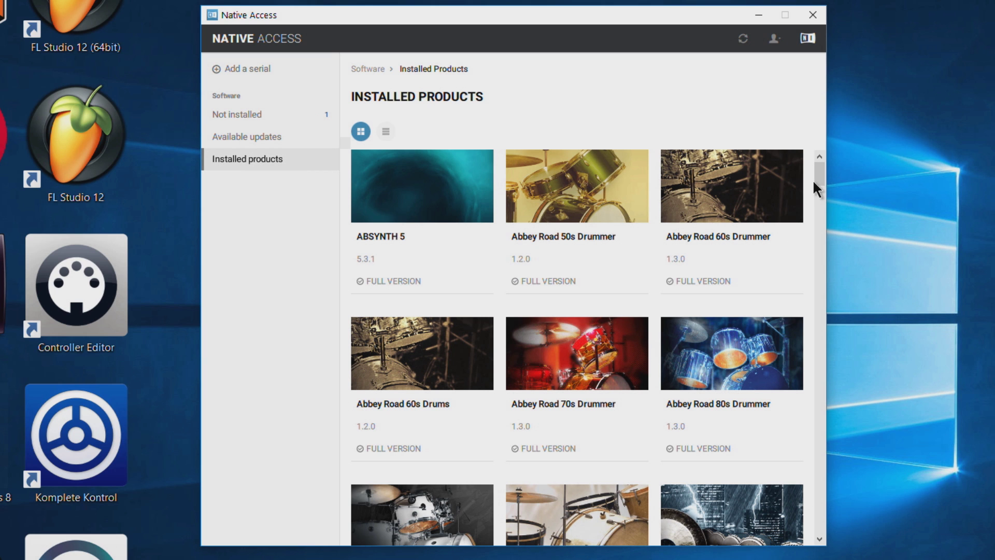
pyautogui.moveTo(817, 173); pyautogui.dragTo(820, 360)
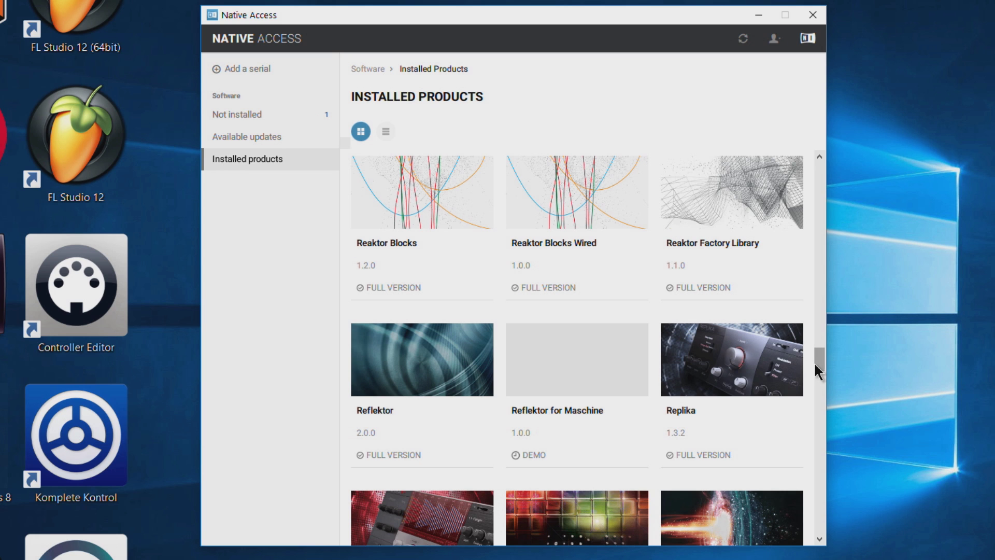
pyautogui.moveTo(817, 363); pyautogui.dragTo(820, 168)
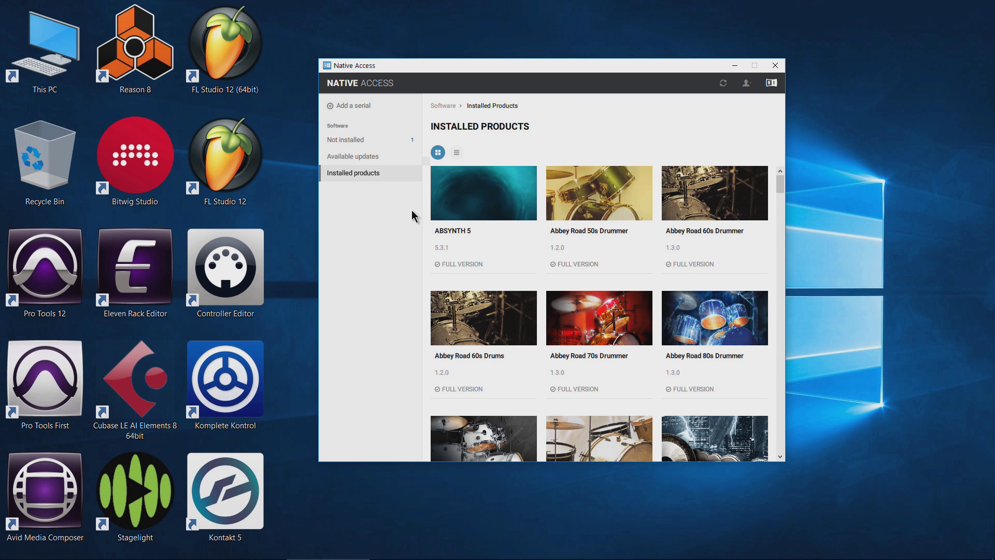
# Switch to File Explorer and open the Native Instruments folder on the Libraries (E:) drive
pyautogui.press('super+e')
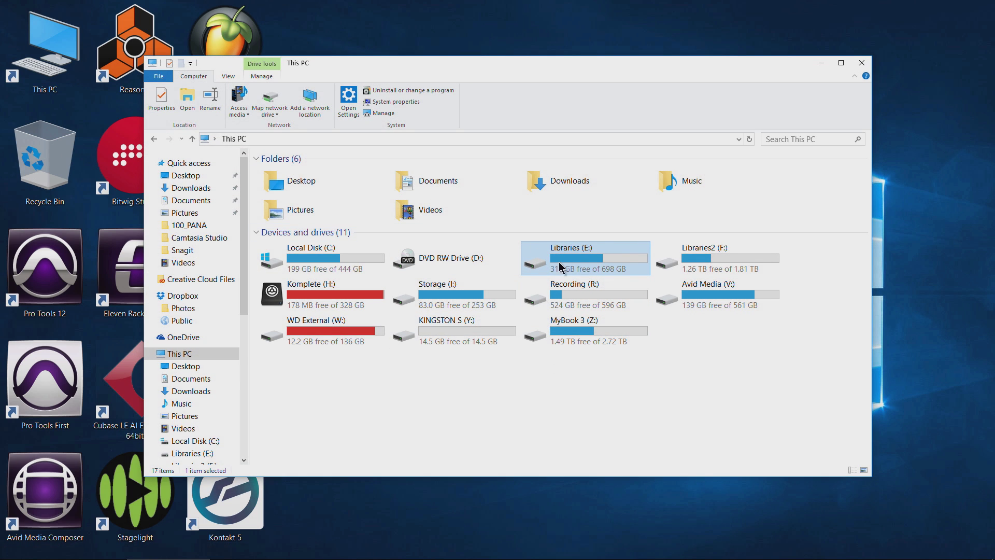
pyautogui.doubleClick(576, 264)
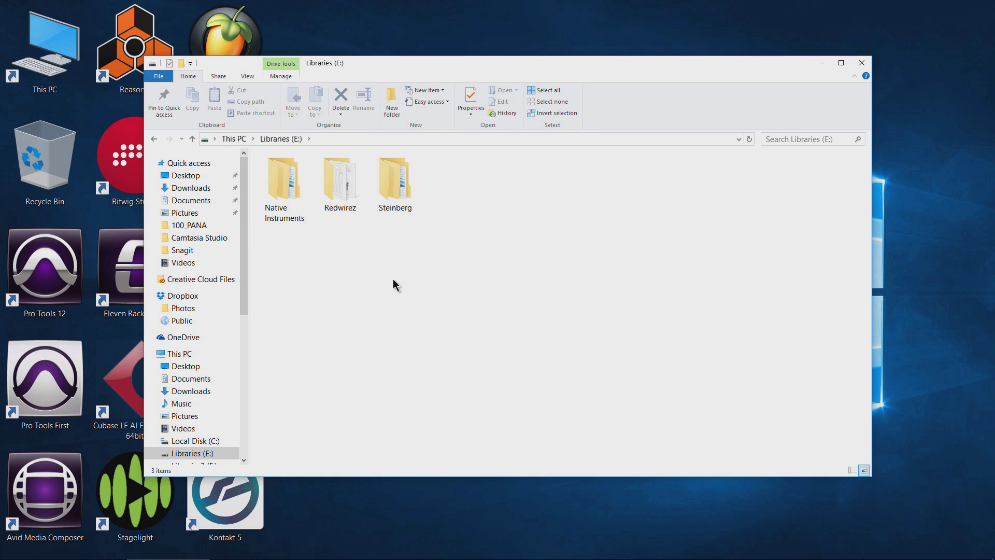
pyautogui.doubleClick(283, 185)
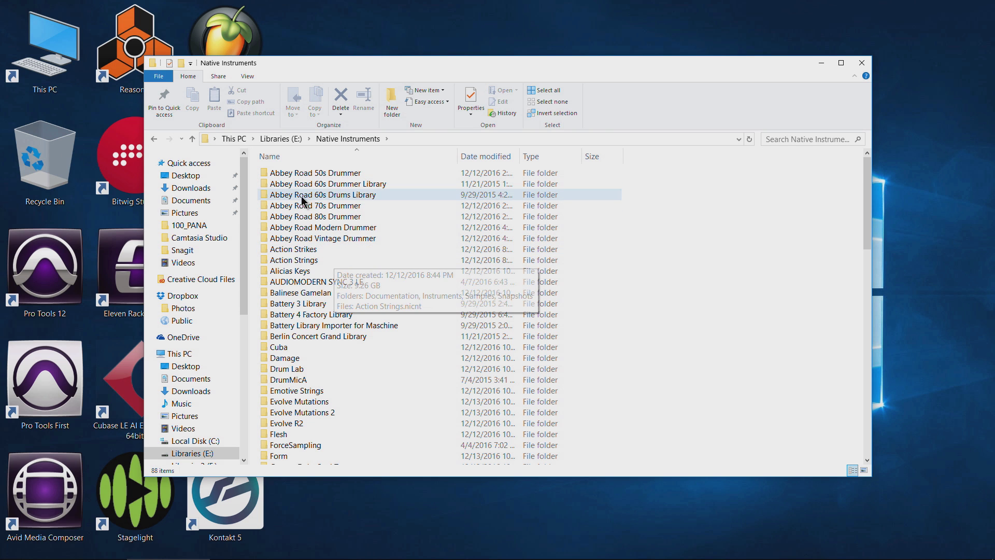
# Examine the installed library folders inside Native Instruments from start to end, and close the File Explorer window
pyautogui.scroll(-10, 371, 257)
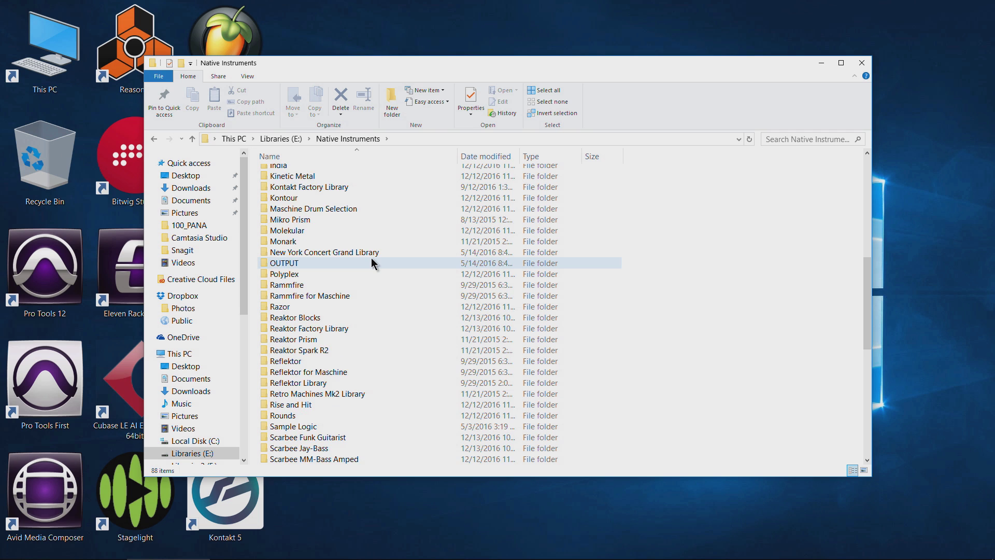
pyautogui.scroll(-6, 371, 263)
pyautogui.scroll(8, 387, 290)
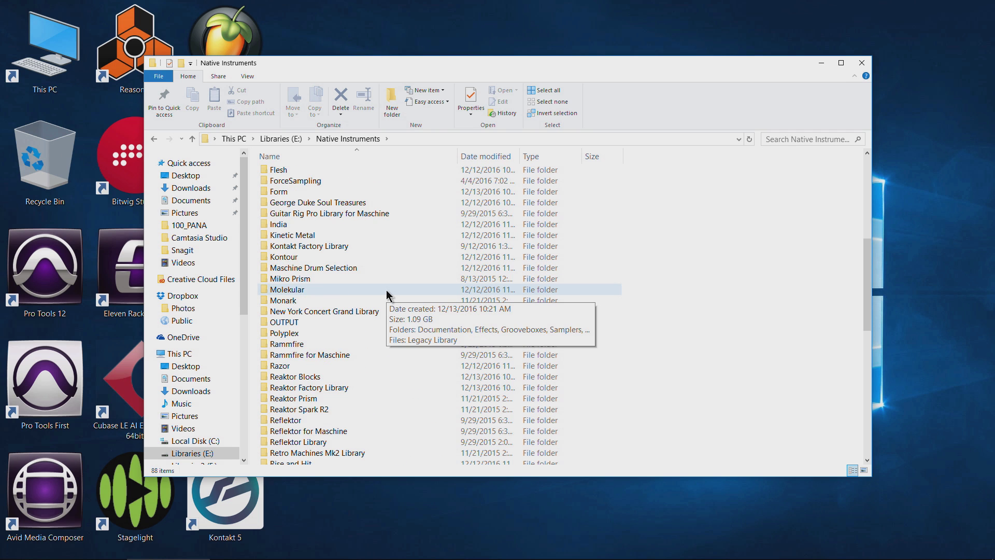
pyautogui.scroll(8, 387, 291)
pyautogui.scroll(-2, 321, 321)
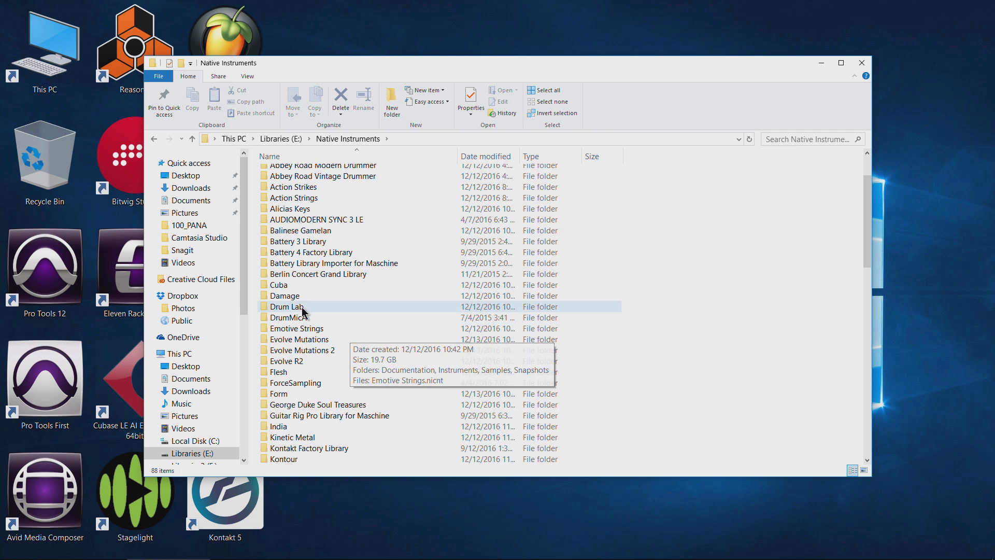
pyautogui.scroll(-6, 384, 262)
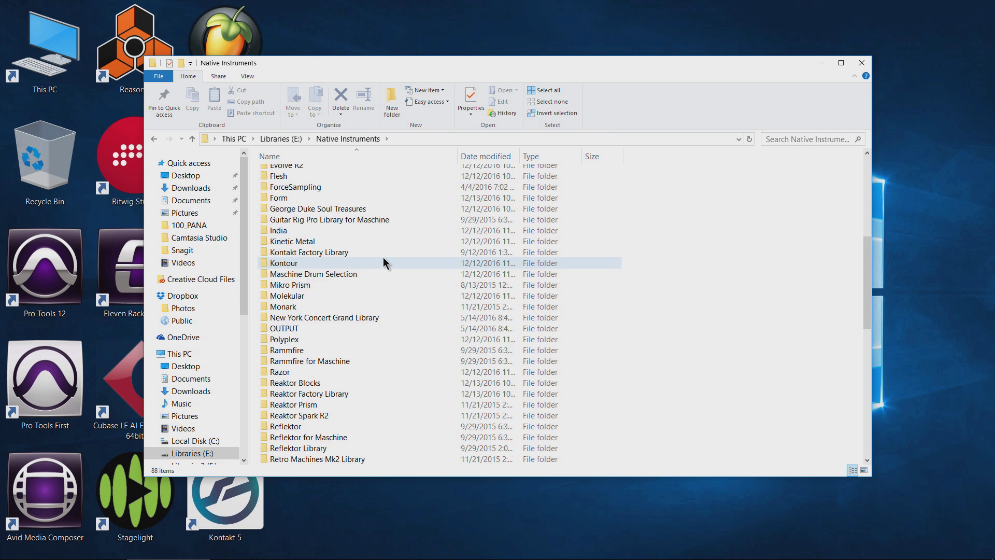
pyautogui.scroll(-9, 384, 263)
pyautogui.scroll(14, 384, 263)
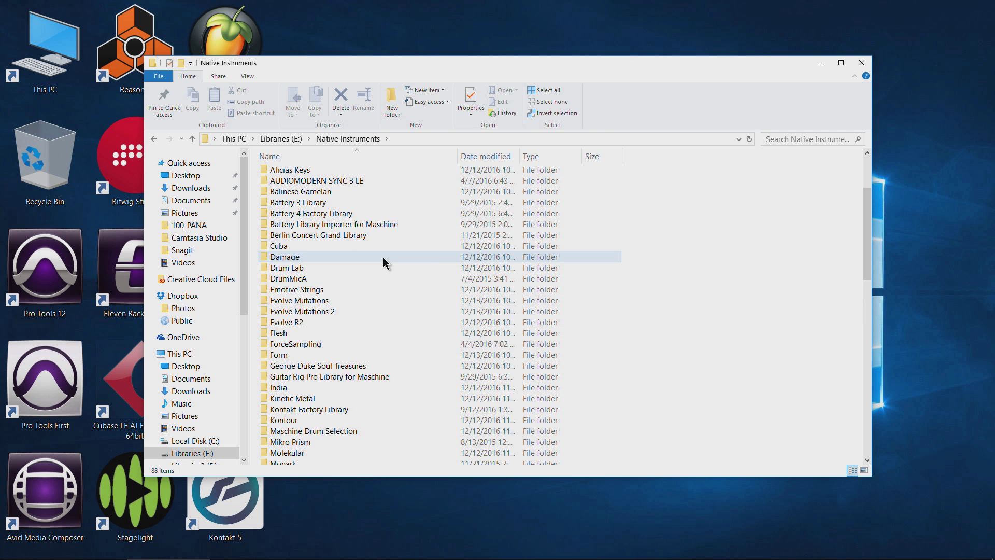
pyautogui.scroll(3, 384, 257)
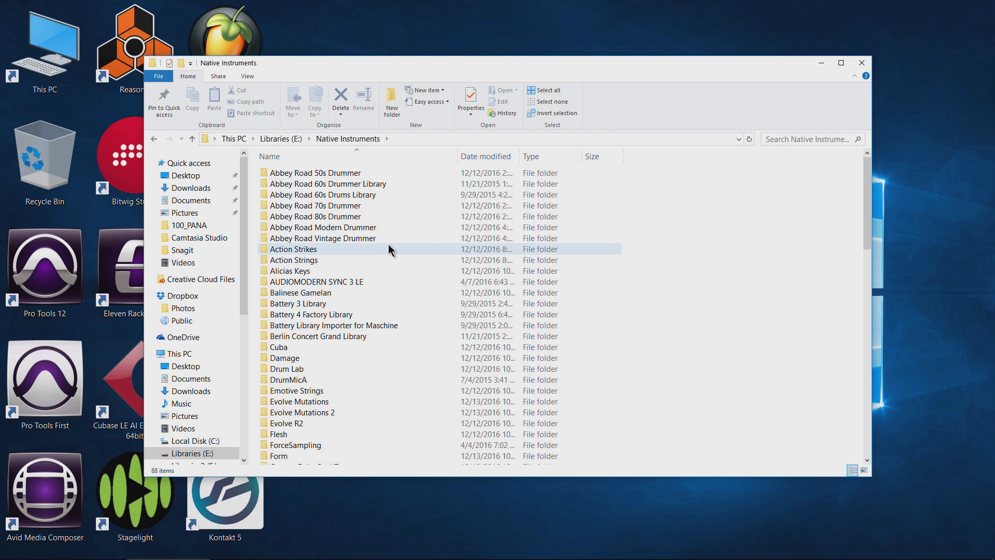
pyautogui.click(862, 63)
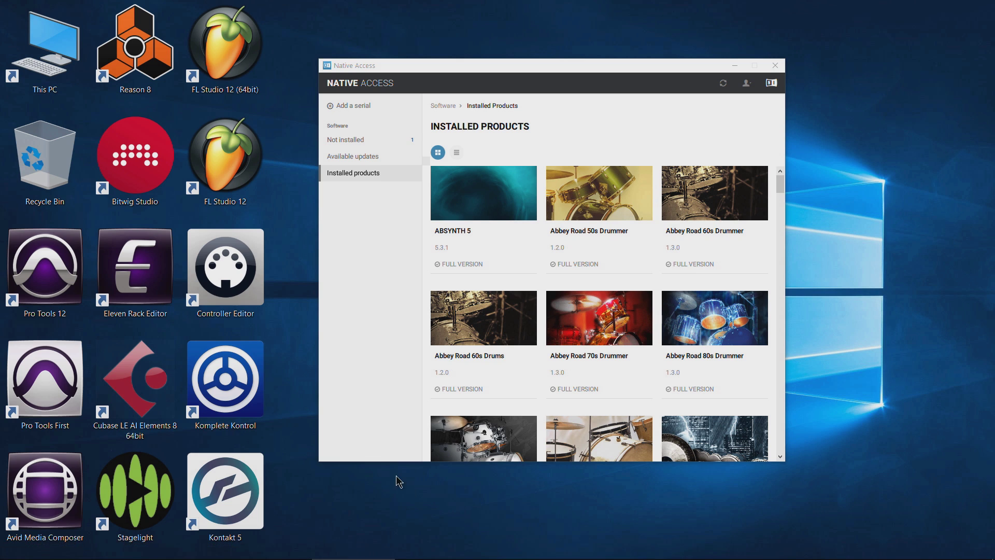
# Switch to Pro Tools and look through the Kontakt library list down to Symphony Essentials String Ensemble
pyautogui.click(410, 549)
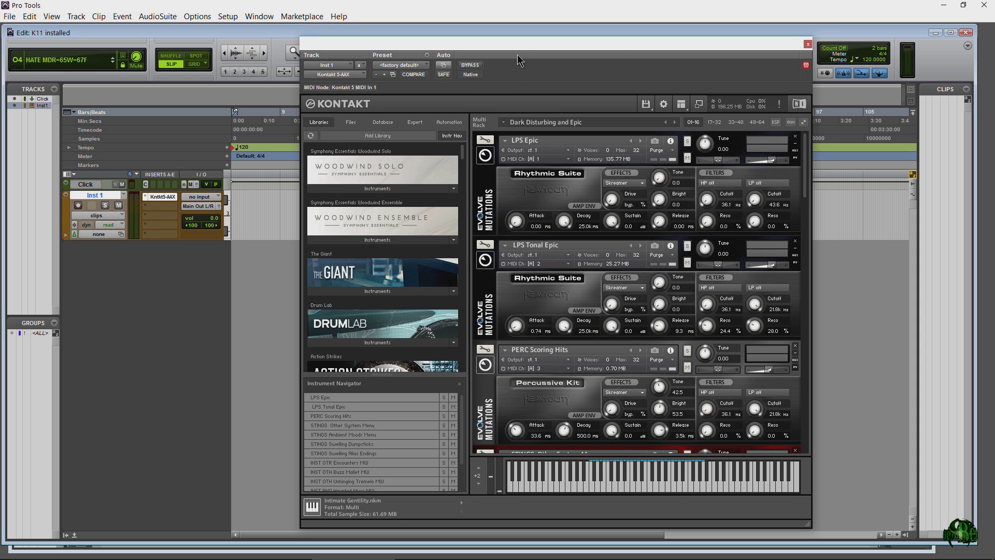
pyautogui.moveTo(517, 55)
pyautogui.mouseDown()
pyautogui.moveTo(532, 33)
pyautogui.moveTo(530, 46)
pyautogui.mouseUp()
pyautogui.scroll(-3, 475, 144)
pyautogui.moveTo(474, 154); pyautogui.dragTo(477, 267)
pyautogui.moveTo(477, 297); pyautogui.dragTo(476, 362)
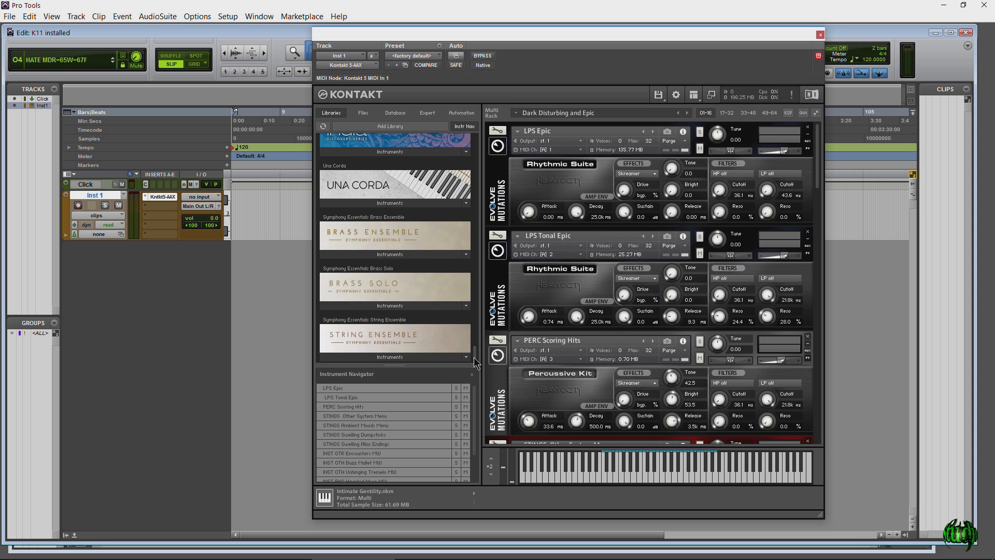
# Browse the multichannel Native Instruments plug-ins available for the second insert slot of the Inst 1 track
pyautogui.click(154, 207)
pyautogui.moveTo(228, 226)
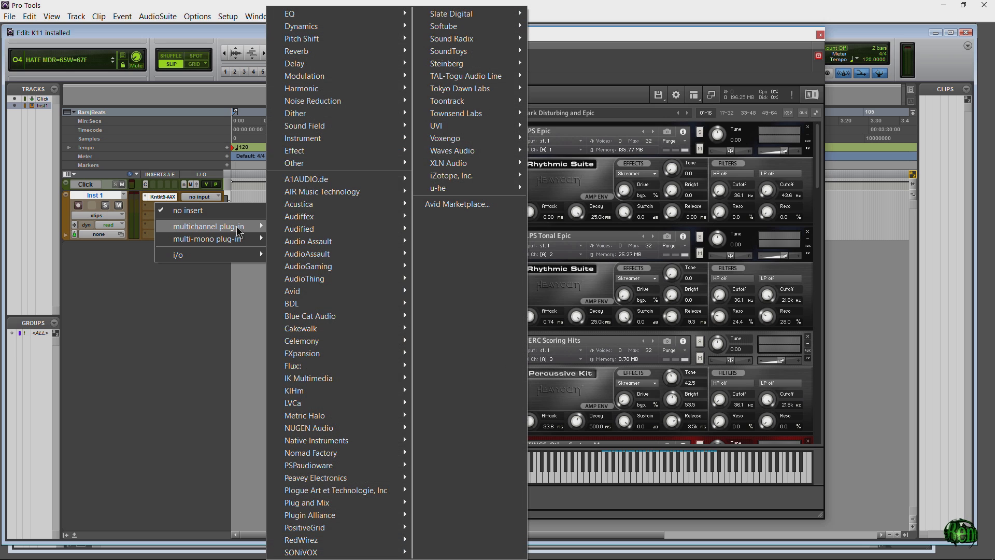
pyautogui.moveTo(365, 443)
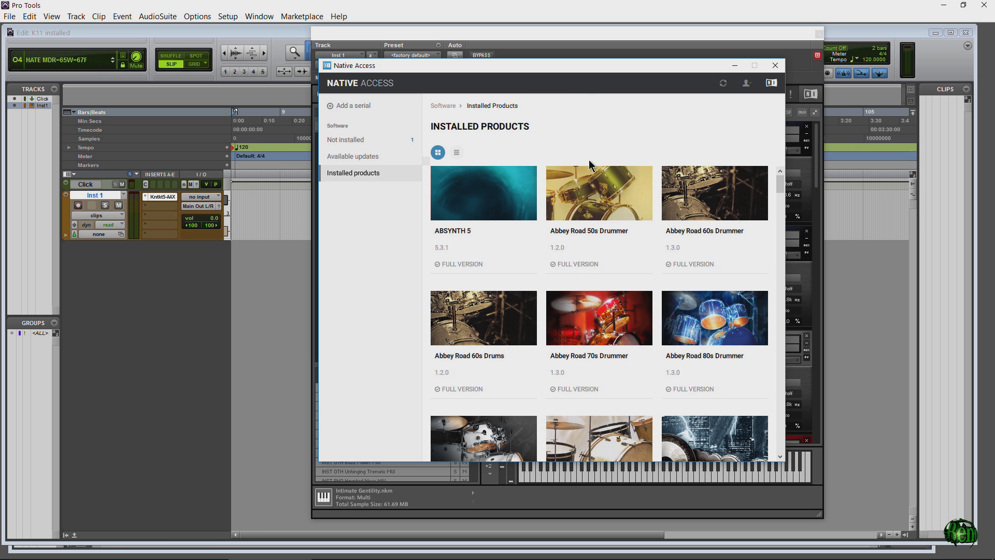
# Skim the Installed Products list in Native Access and close Native Access
pyautogui.scroll(-10, 587, 221)
pyautogui.scroll(10, 584, 244)
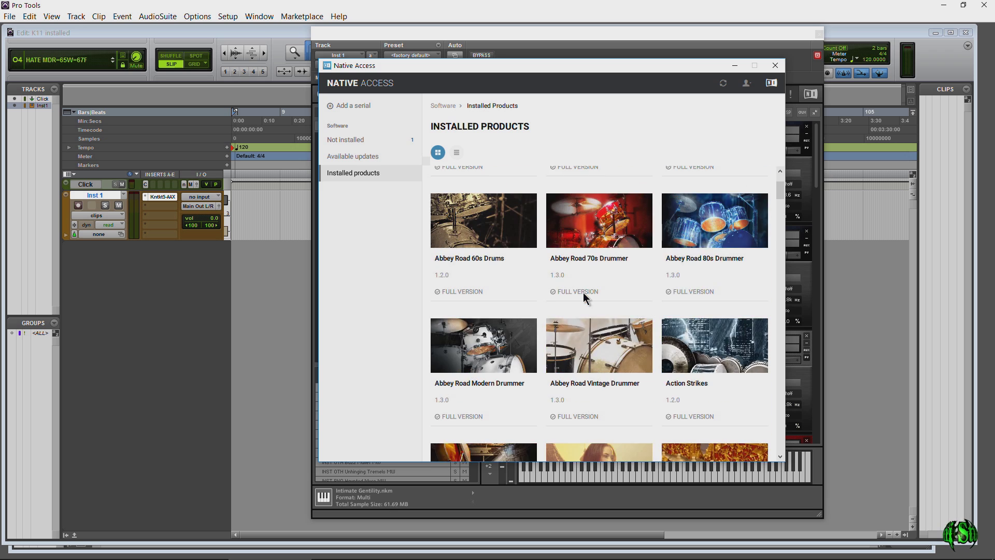
pyautogui.click(776, 66)
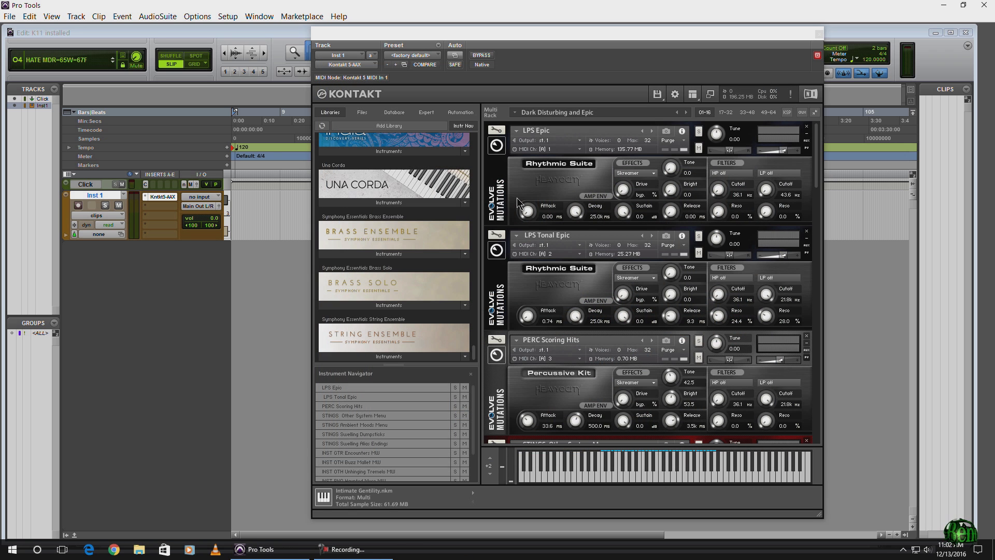